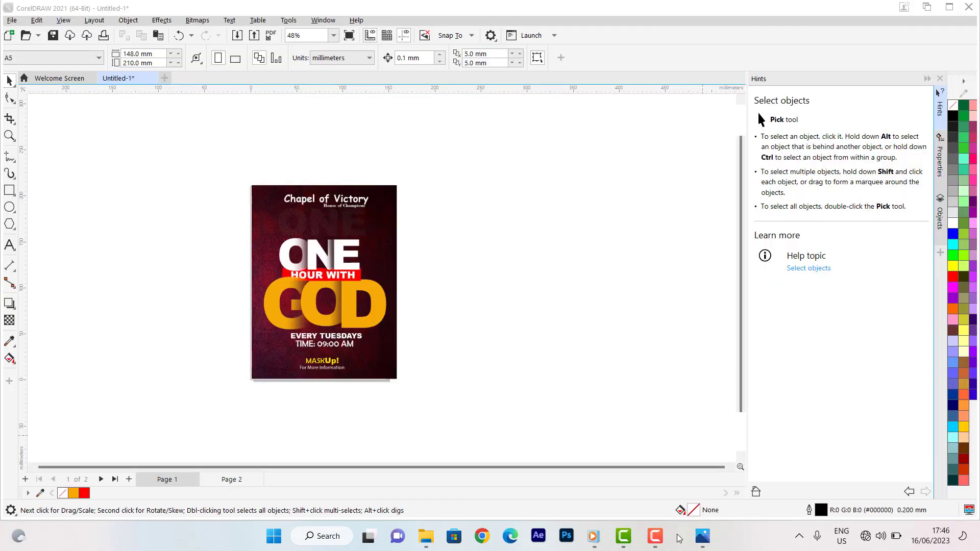
scroll(264, 252, up, 3)
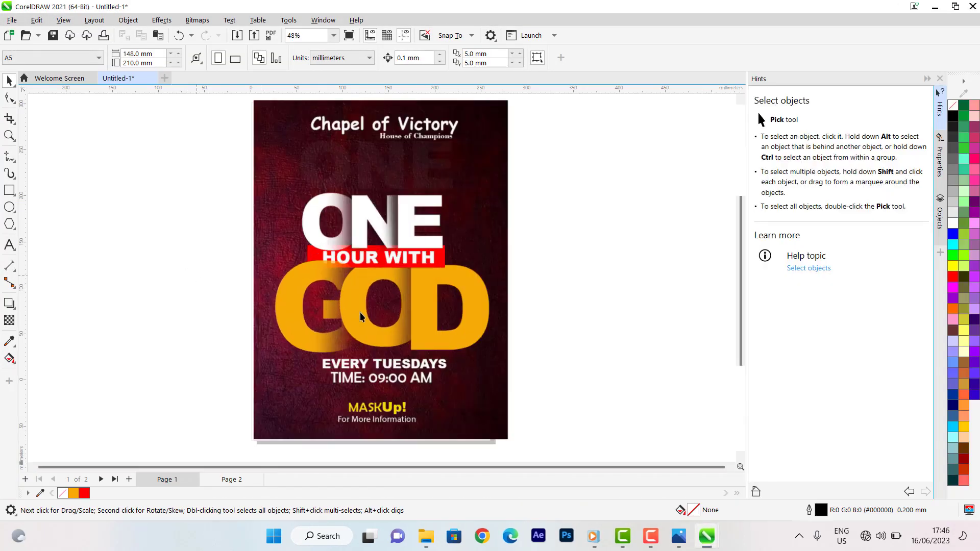
scroll(403, 183, down, 2)
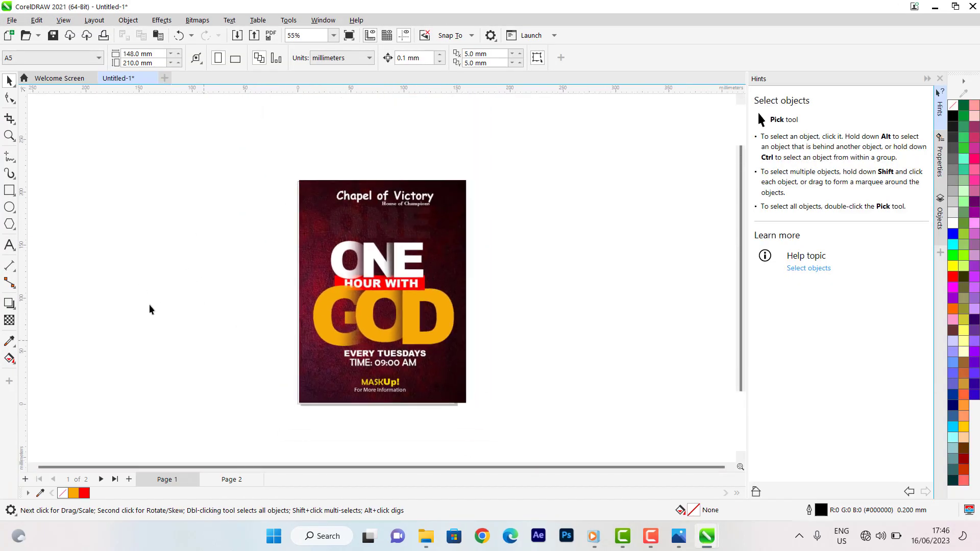
click(230, 481)
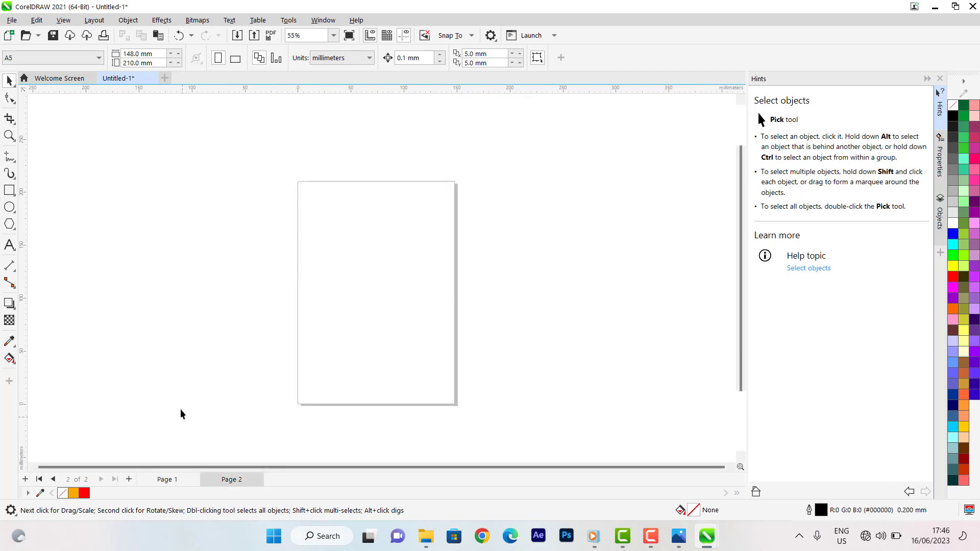
click(170, 481)
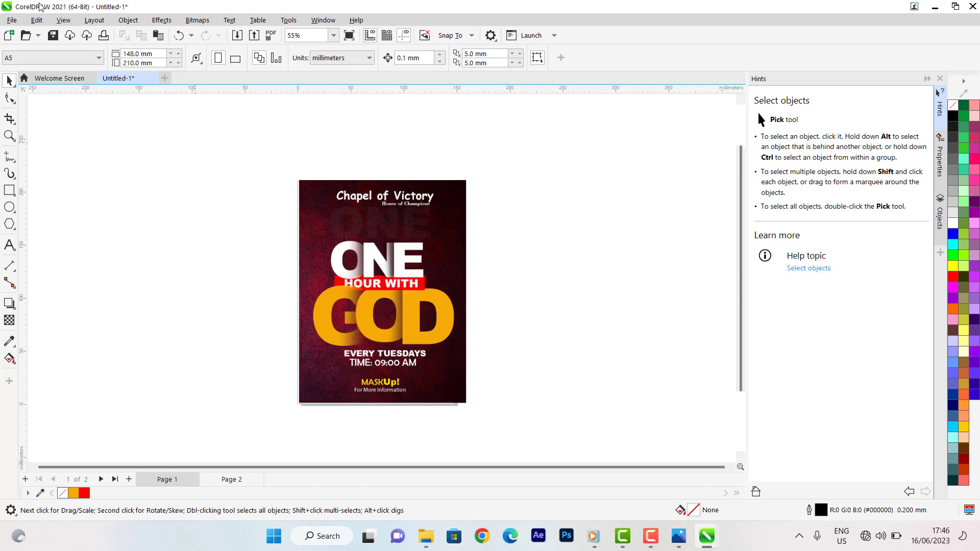
- Create a new document named "first design" with the A5 page size
right_click(16, 21)
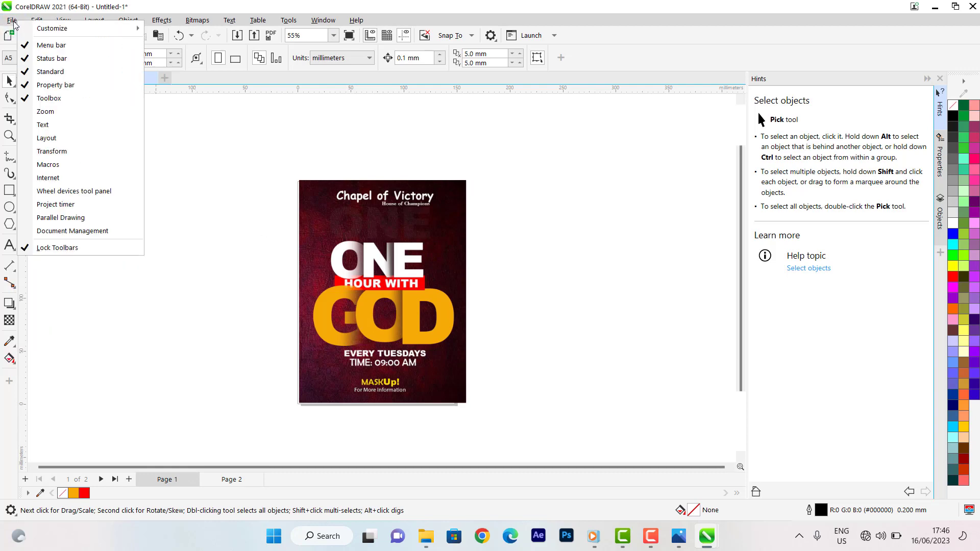
click(13, 22)
right_click(13, 22)
click(13, 23)
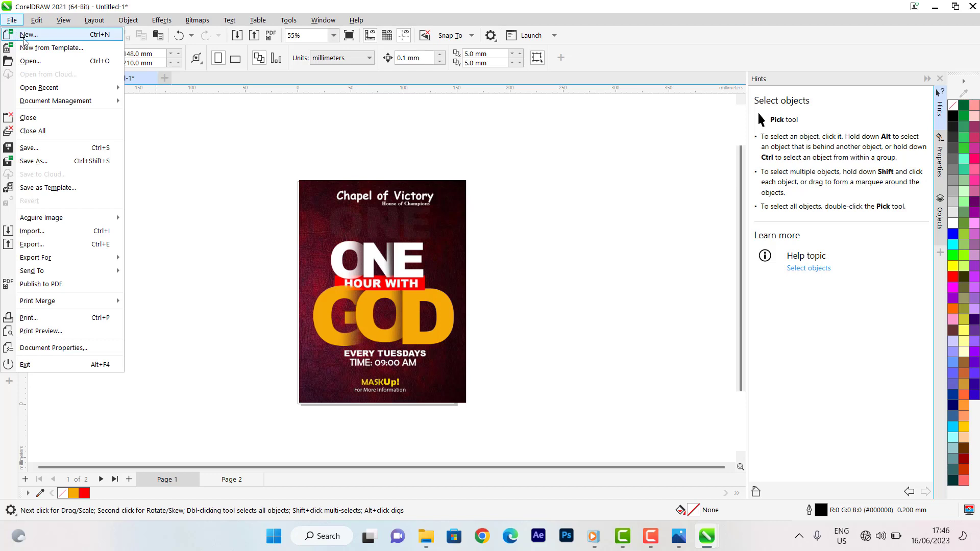
click(75, 36)
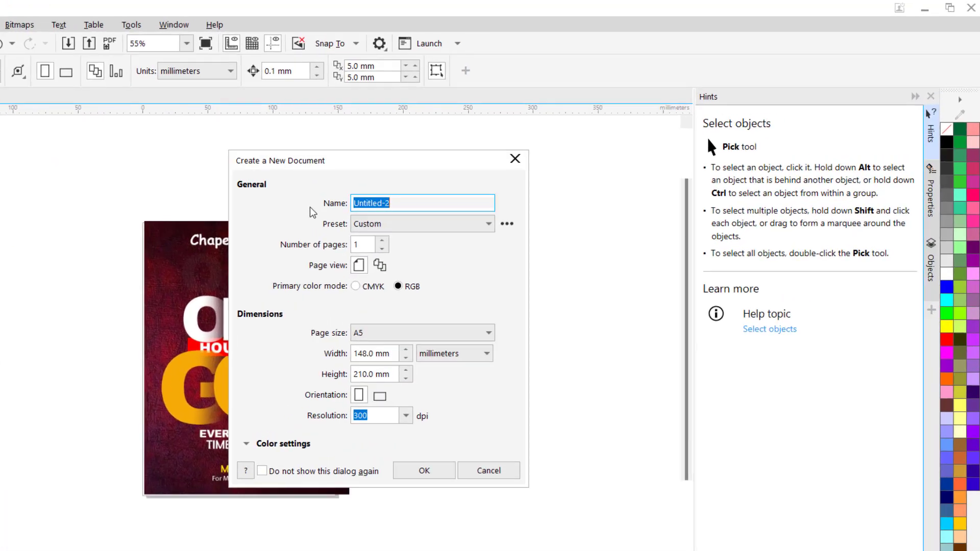
text(fir)
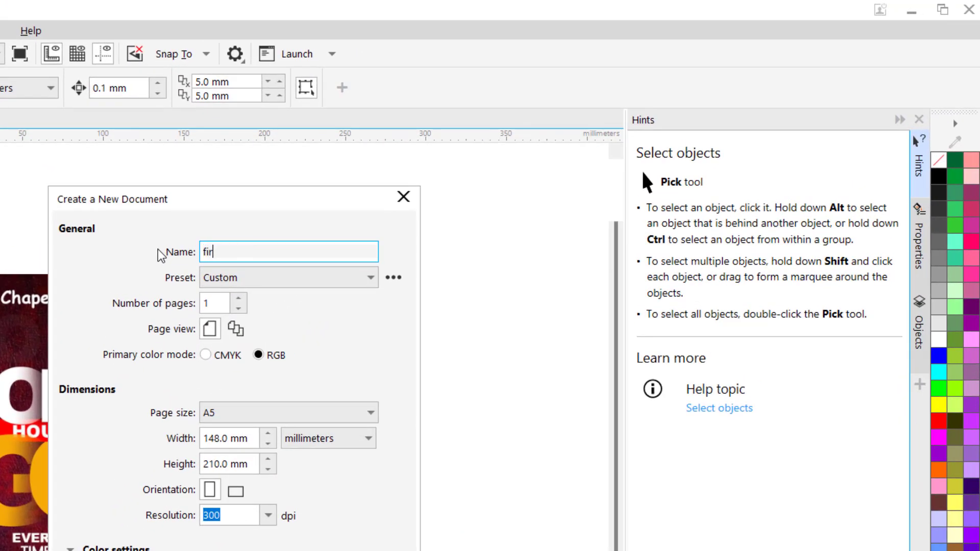
text(st design)
click(251, 411)
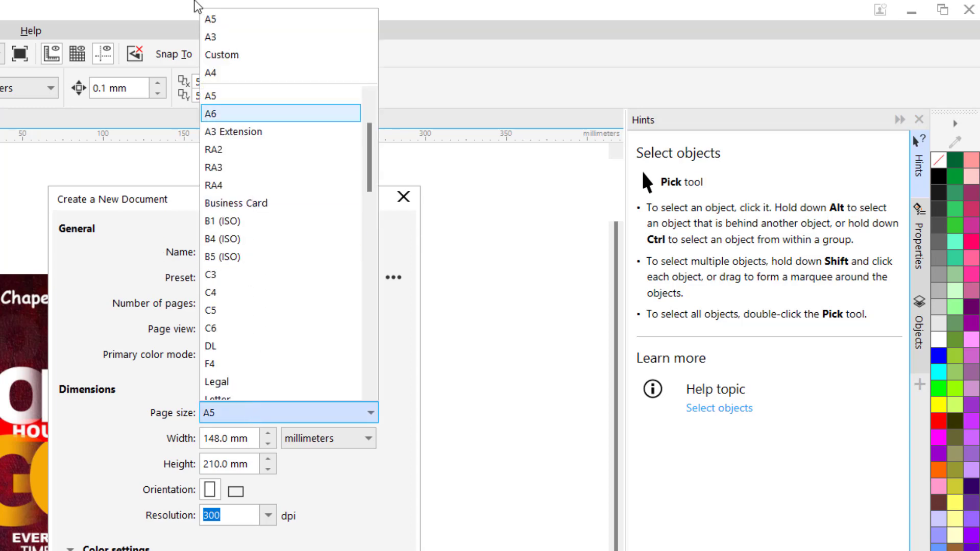
click(217, 96)
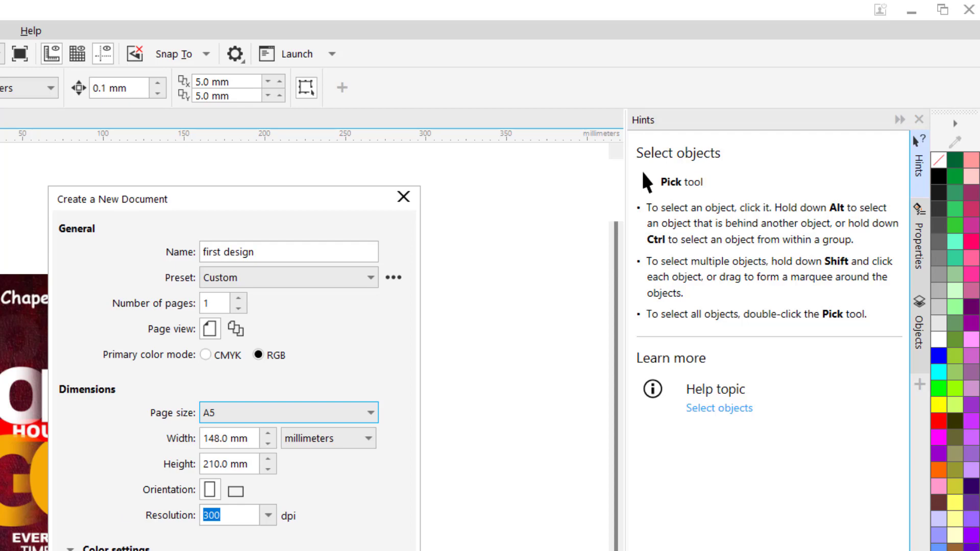
key(Return)
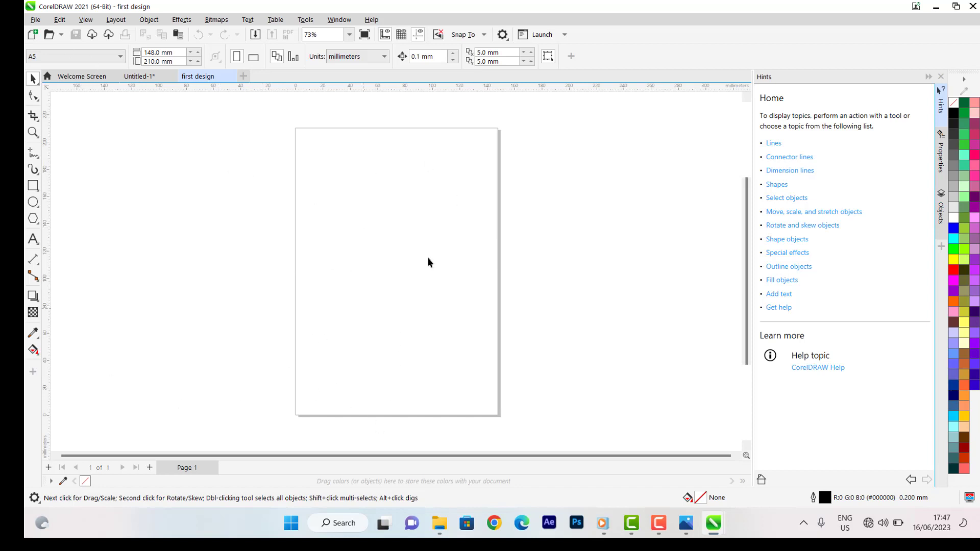
- Draw a rectangle covering the whole page, about 149 mm wide and 210 mm high
right_click(34, 186)
key(Escape)
click(32, 186)
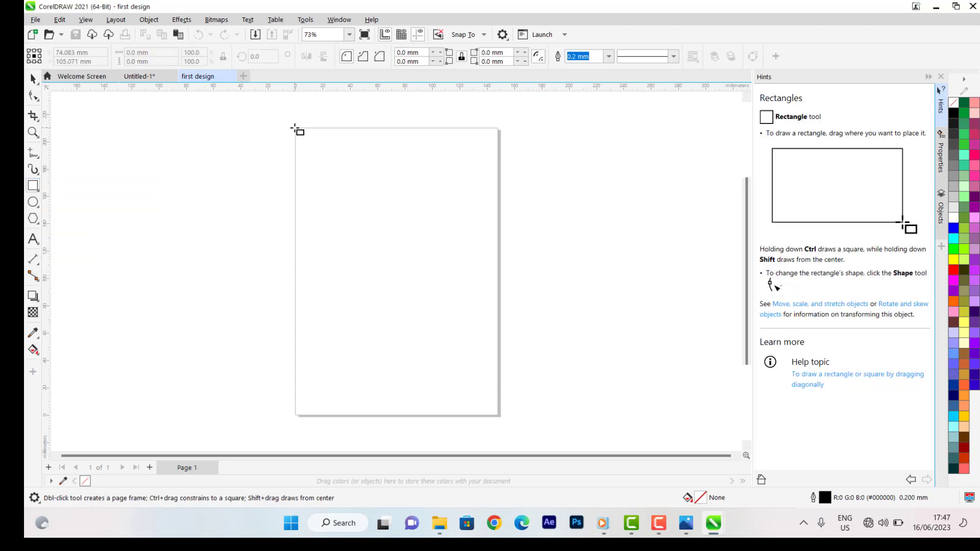
drag(295, 128, 499, 416)
click(32, 79)
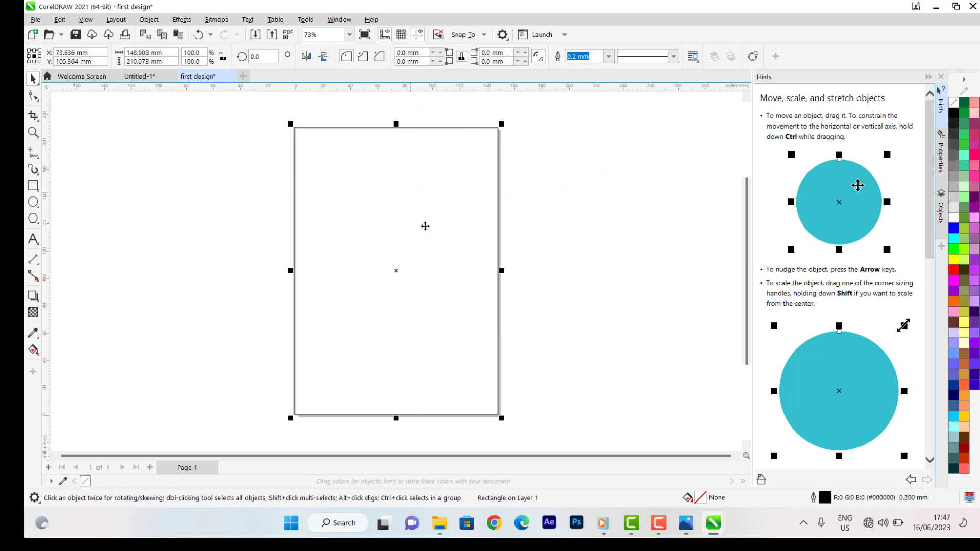
drag(435, 211, 479, 382)
click(416, 316)
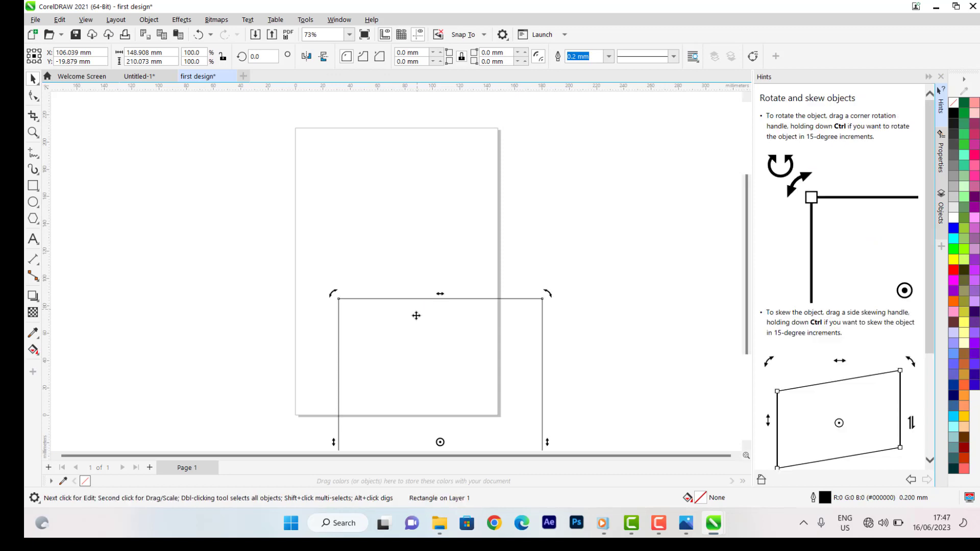
key(ctrl+z)
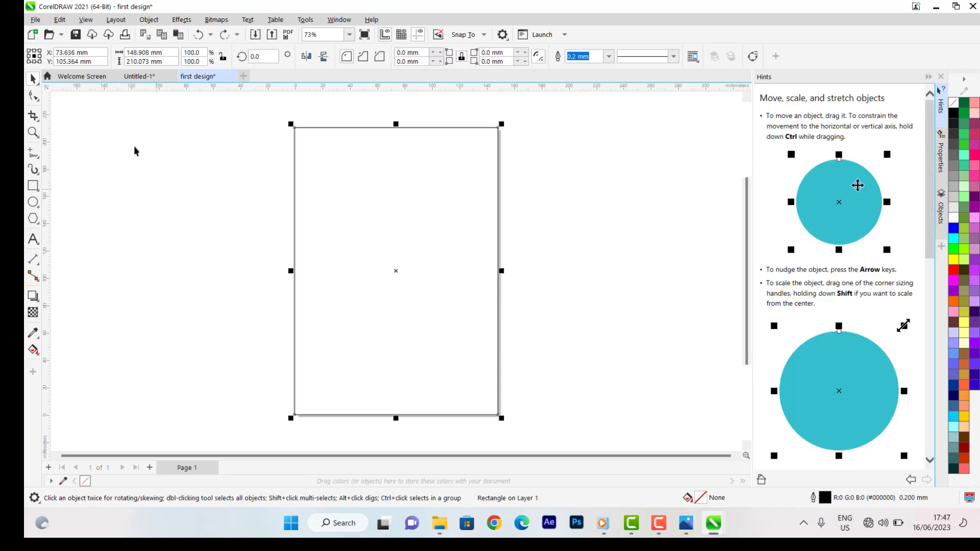
- Import the dark red texture 283976b5e955cc9ccf45c432a00bc39d.jpg from the Documents folder and place it over the page at about 145 by 257 mm
click(35, 19)
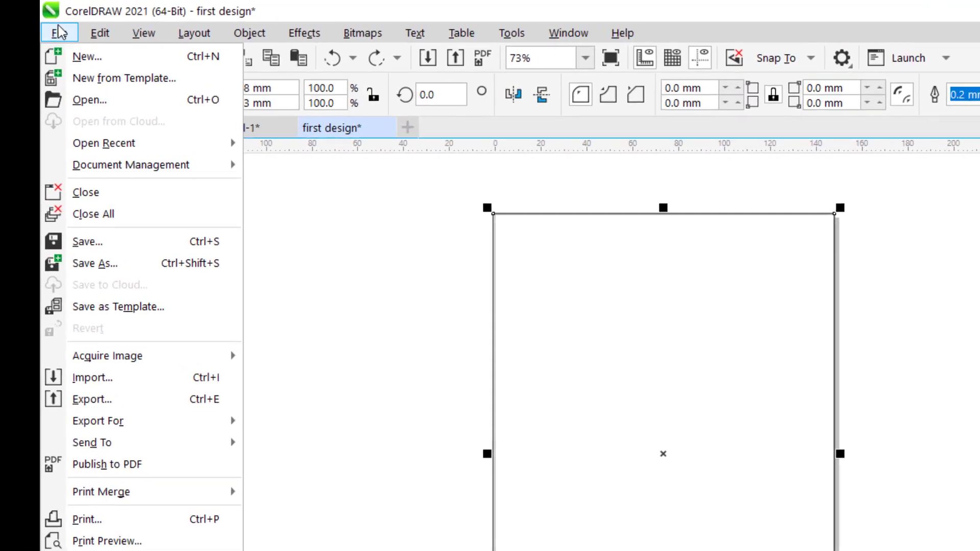
click(177, 393)
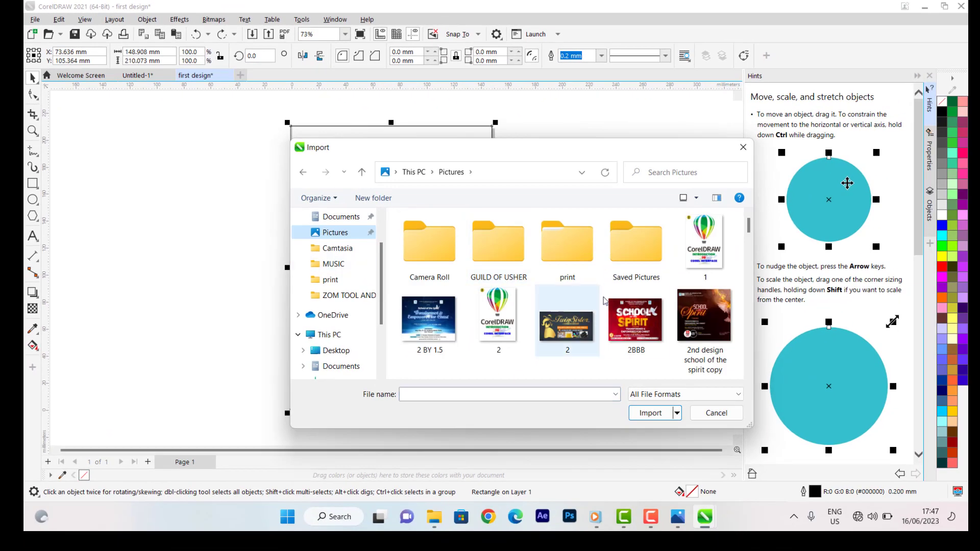
scroll(635, 335, down, 5)
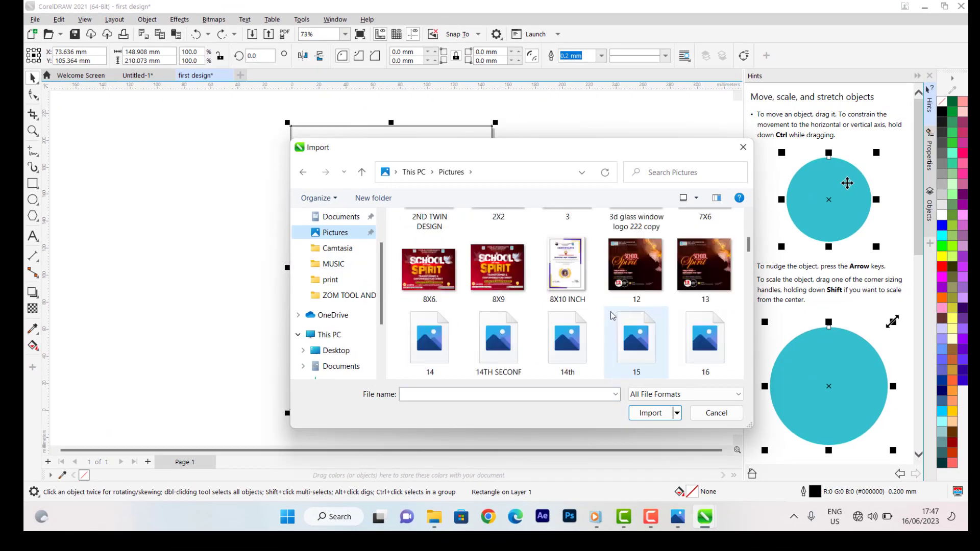
scroll(608, 322, down, 6)
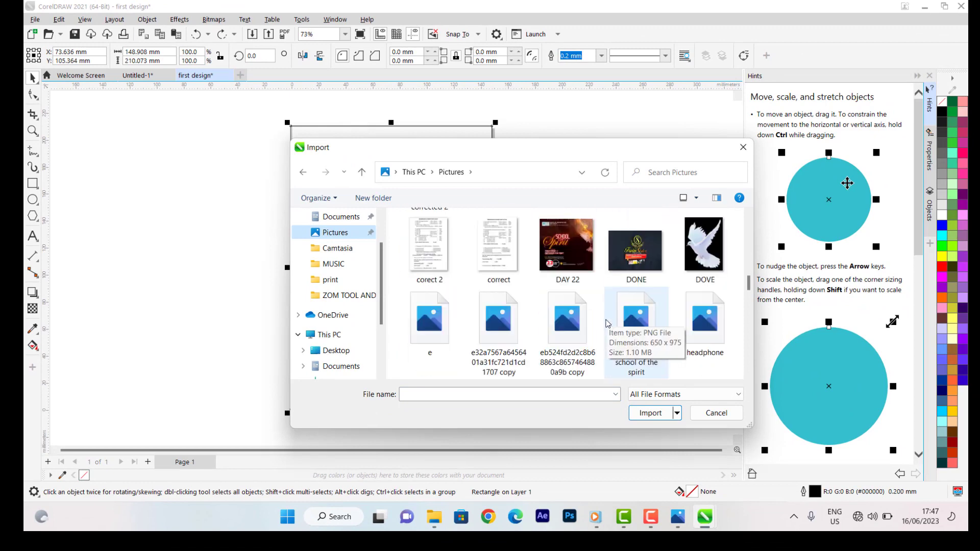
scroll(607, 324, down, 8)
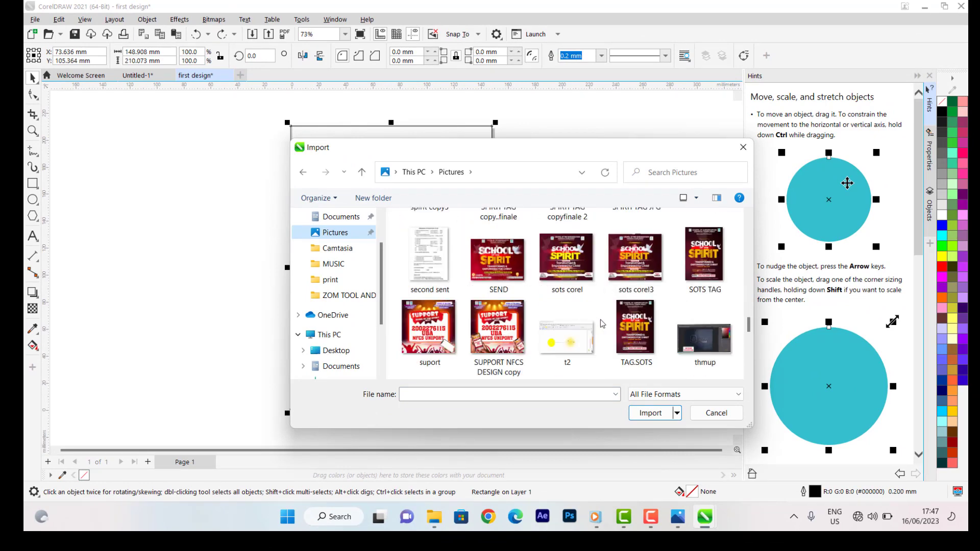
scroll(603, 324, down, 4)
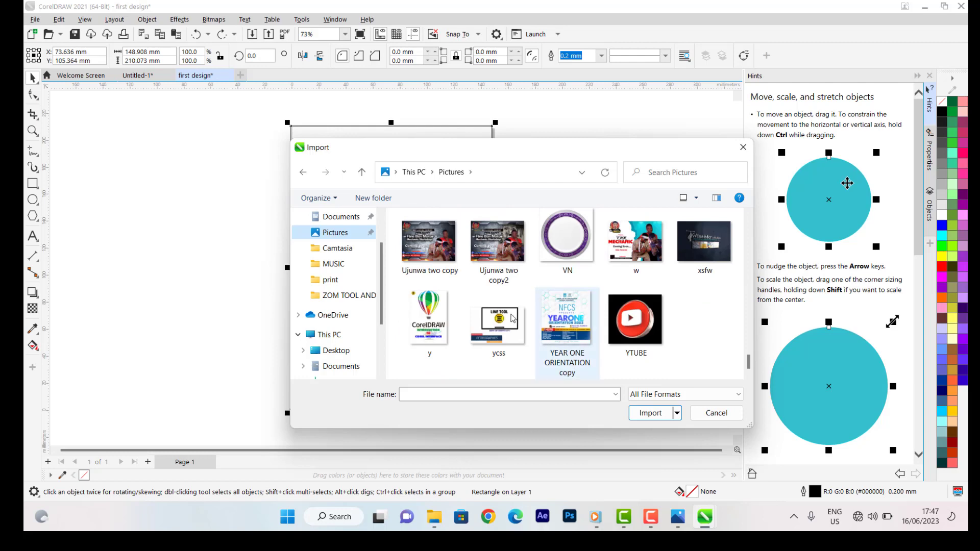
click(341, 223)
scroll(537, 287, down, 4)
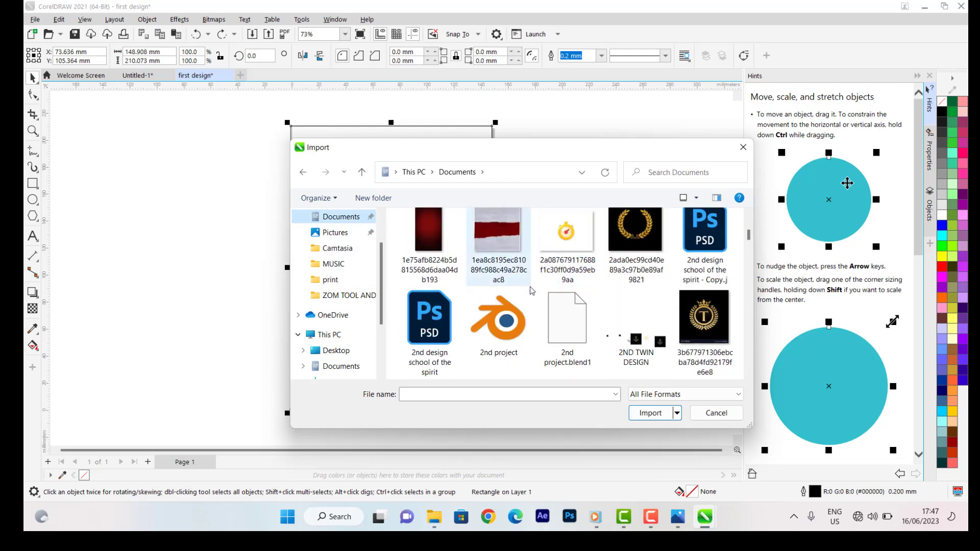
scroll(533, 292, down, 5)
scroll(529, 296, down, 8)
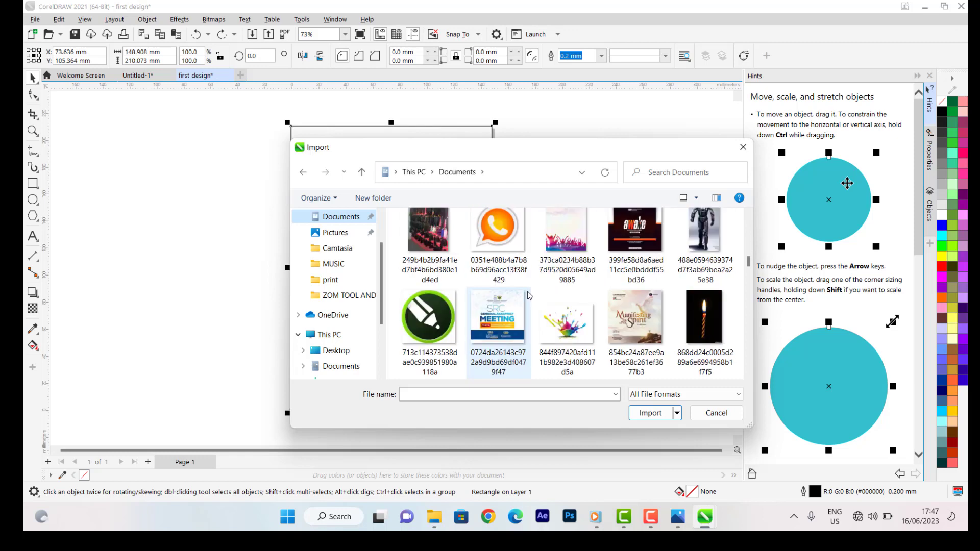
scroll(529, 297, down, 2)
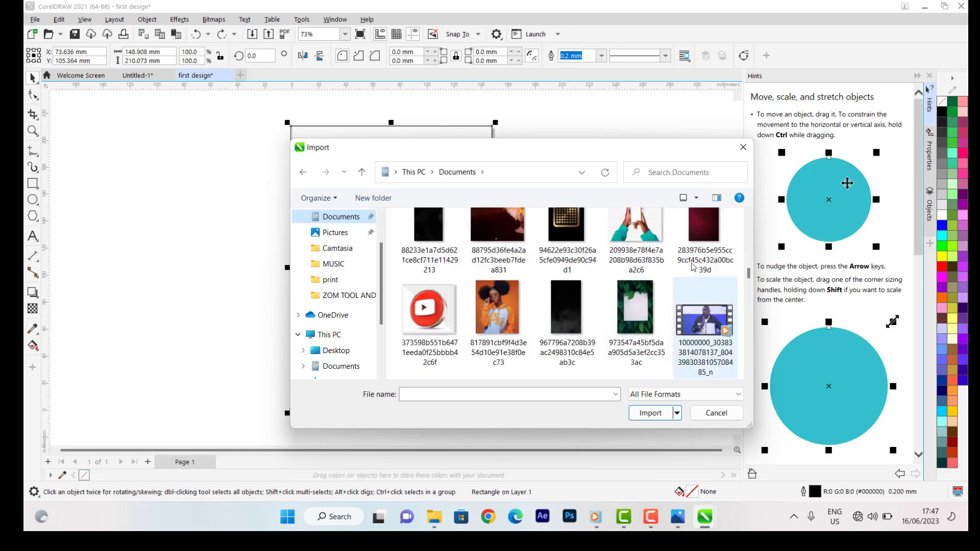
click(704, 243)
click(652, 413)
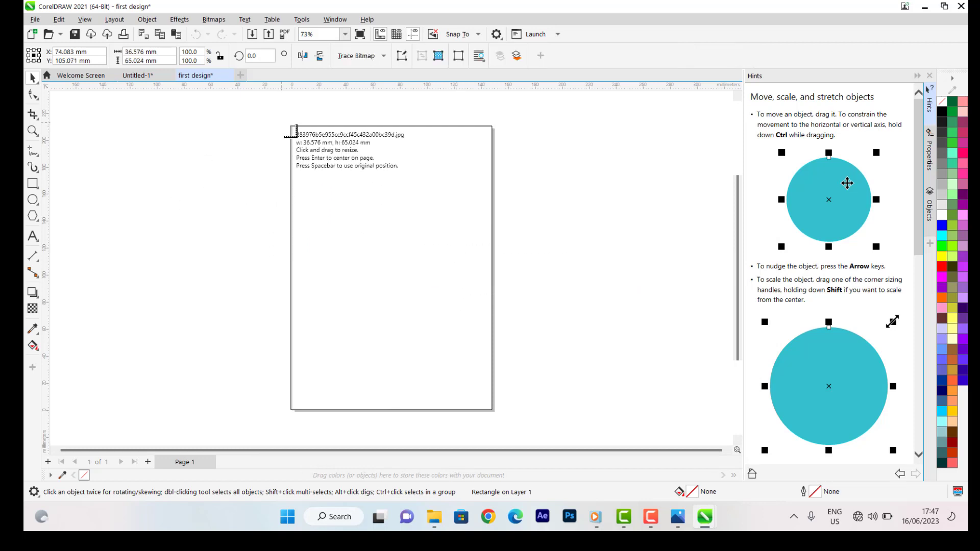
drag(282, 123, 573, 445)
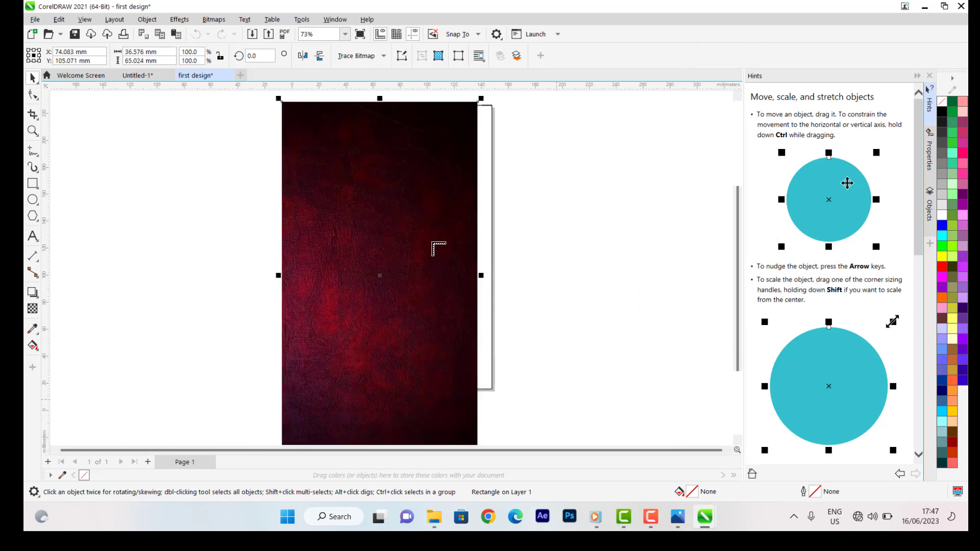
- Move the texture image off the page to its right and enlarge it to about 185 by 329 mm
scroll(409, 190, down, 4)
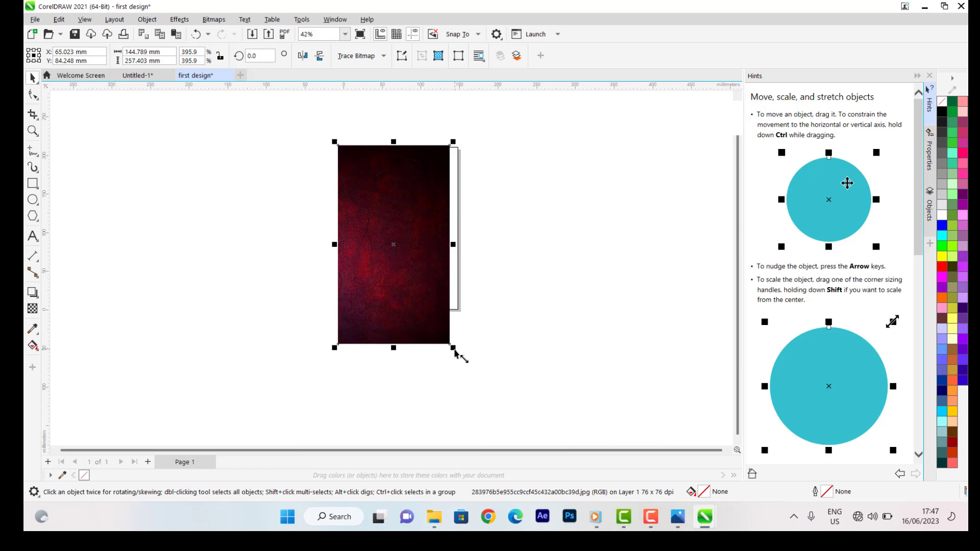
drag(456, 354, 471, 377)
drag(417, 289, 583, 258)
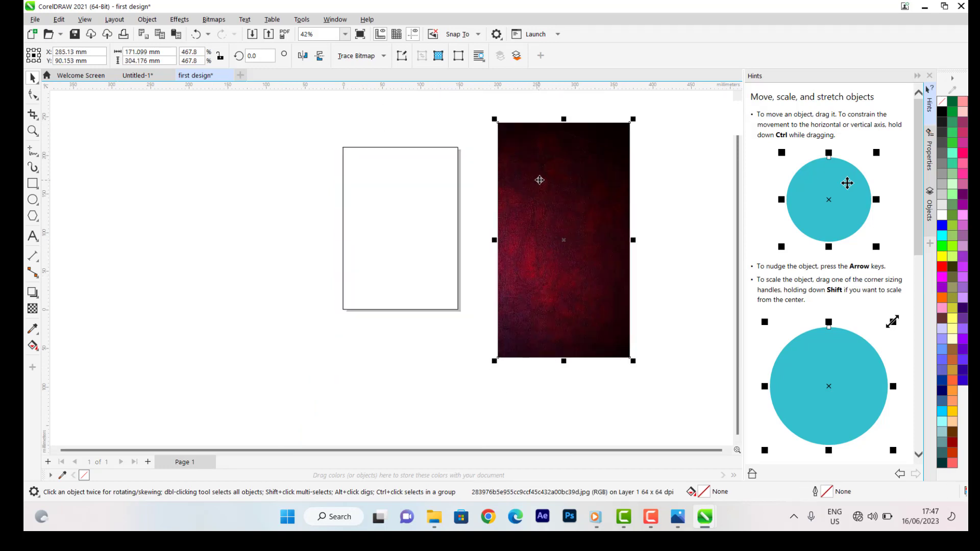
scroll(540, 180, up, 3)
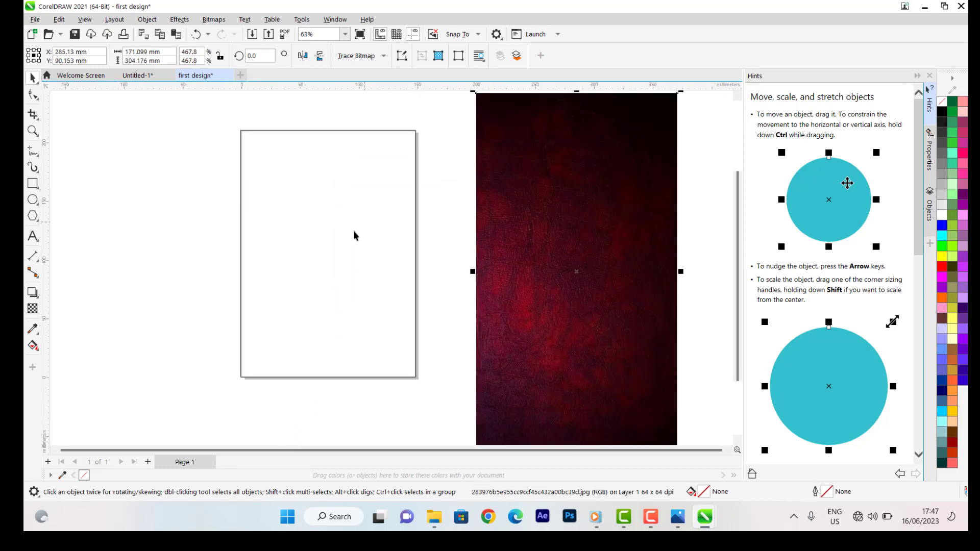
drag(568, 162, 538, 194)
scroll(500, 199, down, 4)
mouse_move(599, 153)
mouse_down()
mouse_move(621, 142)
mouse_move(611, 136)
mouse_up()
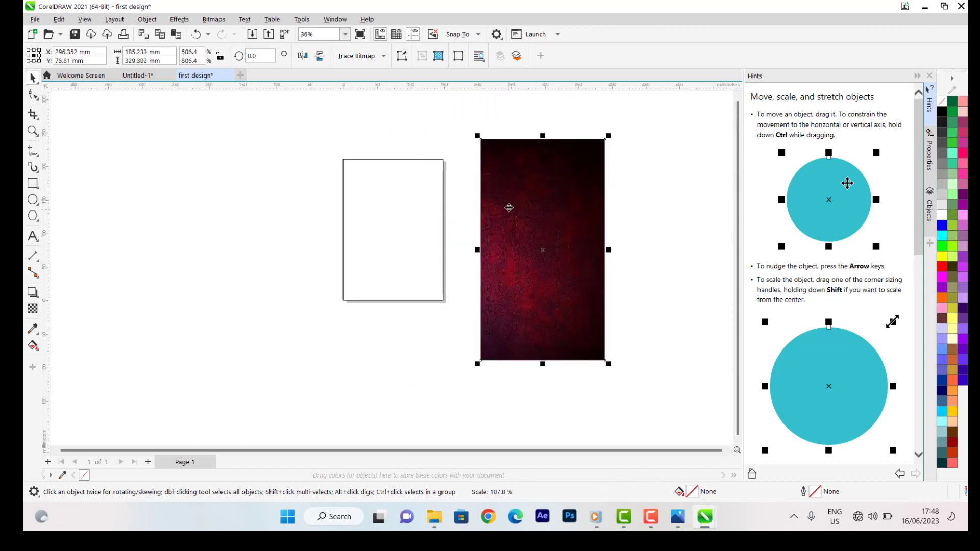
- PowerClip the dark red texture image inside the page-sized rectangle
right_click(531, 168)
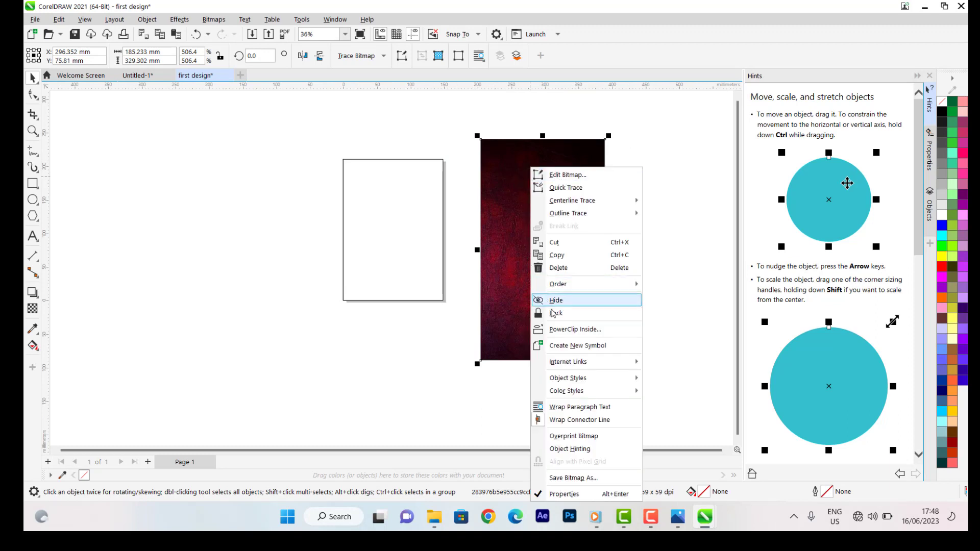
click(566, 331)
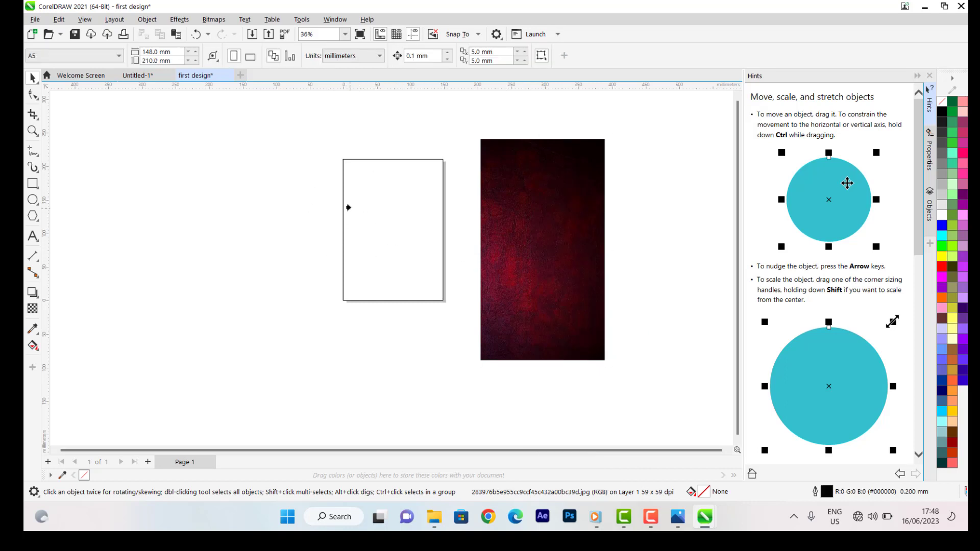
click(354, 195)
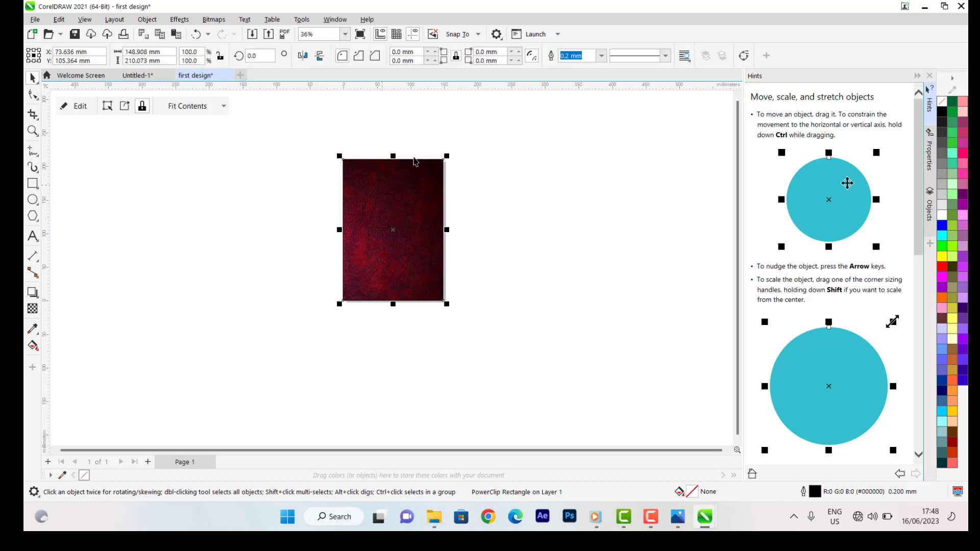
scroll(415, 162, up, 3)
scroll(456, 186, down, 2)
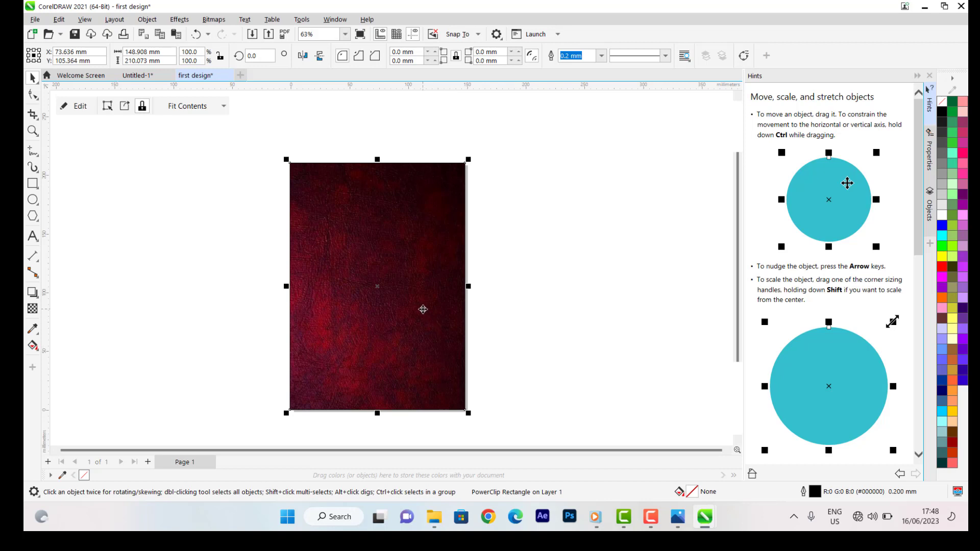
scroll(363, 291, down, 1)
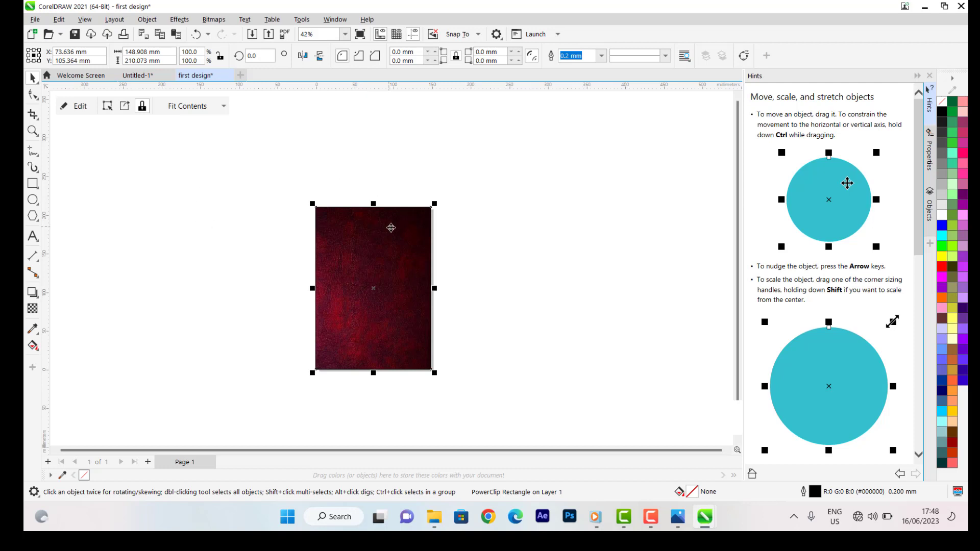
- Add the text "CHAPEL OF THE ANNUNCIATION" on the upper part of the page in Arial Rounded MT Bold
scroll(378, 220, up, 2)
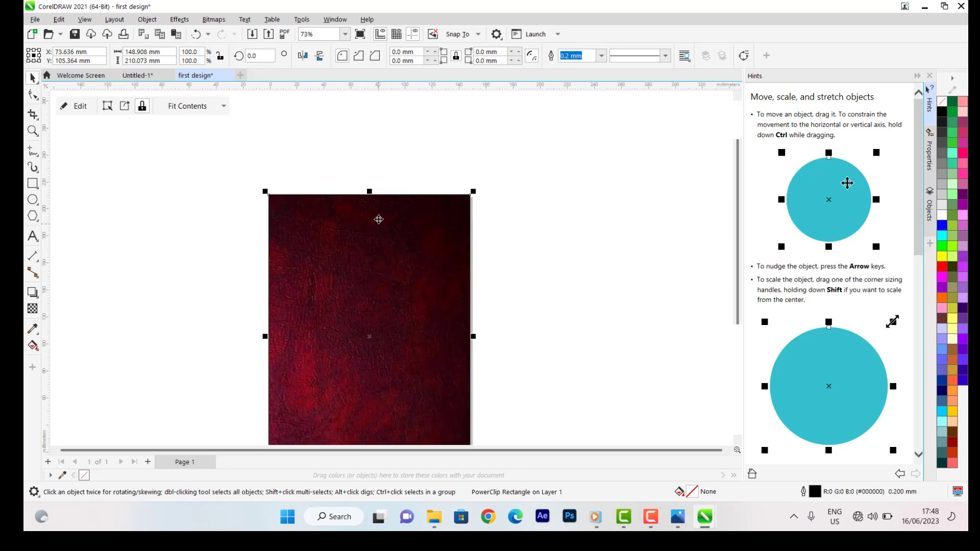
click(32, 236)
click(285, 258)
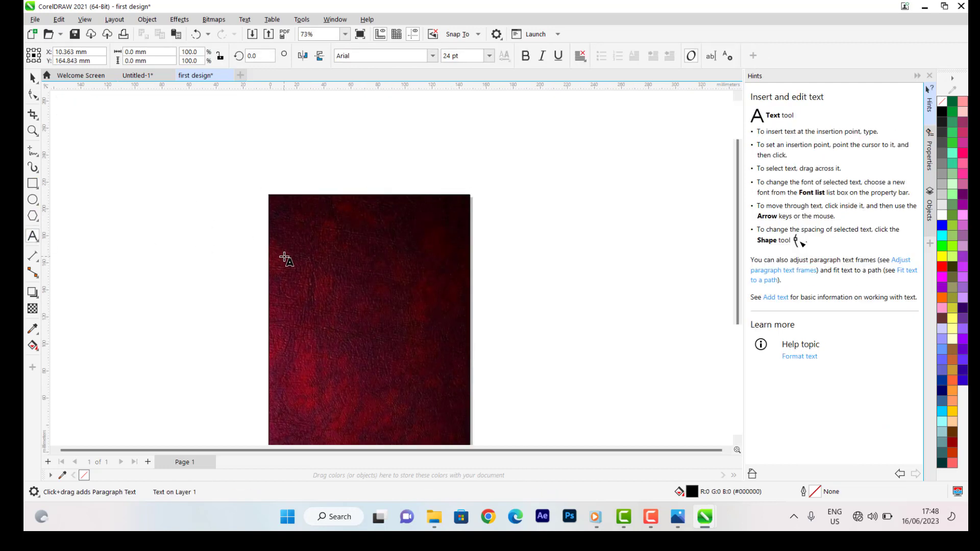
text(CHAPEL OF THE ANNU)
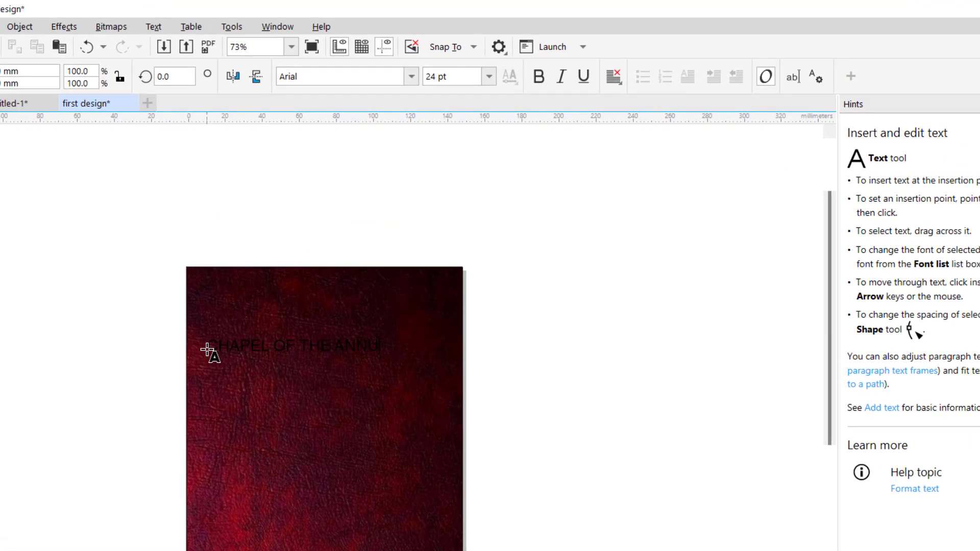
text(NCIATION)
key(ctrl+a)
click(414, 82)
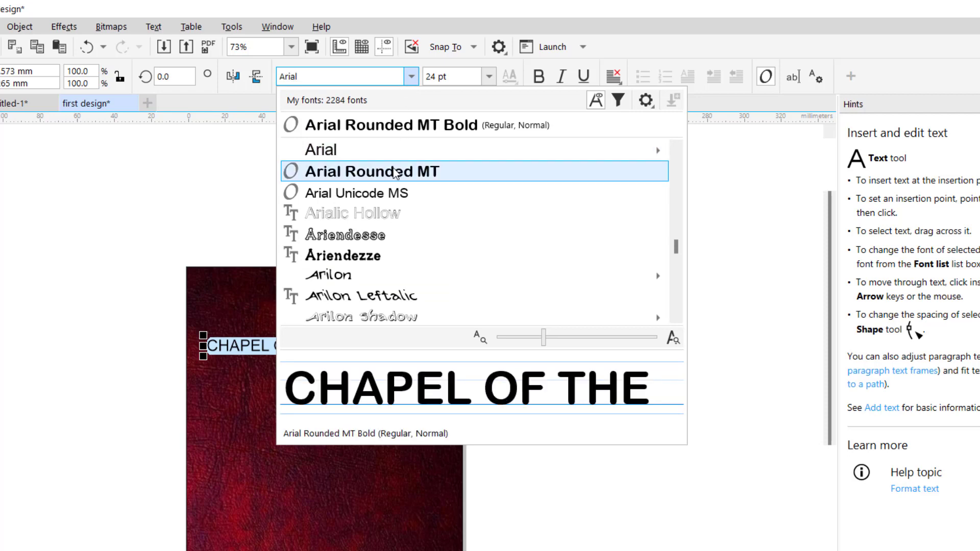
click(396, 172)
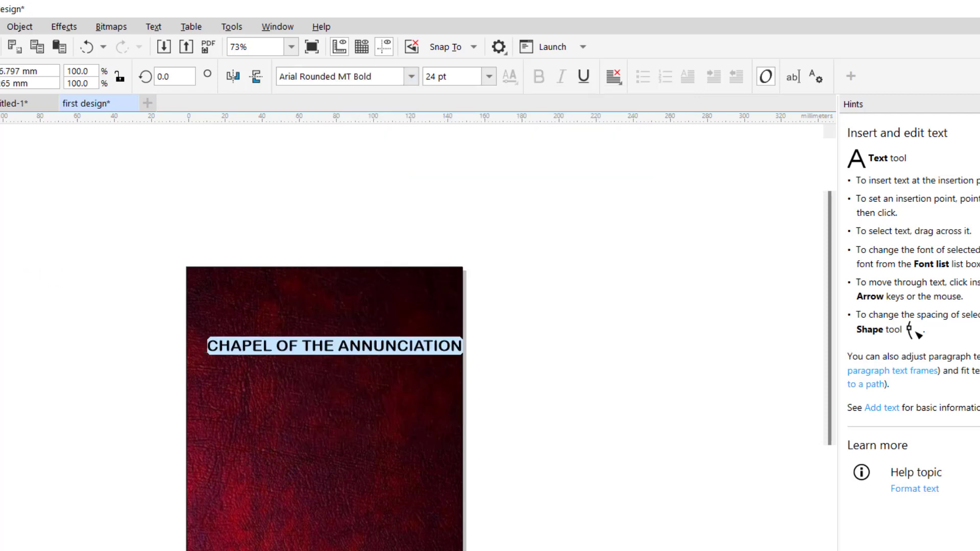
key(ctrl+space)
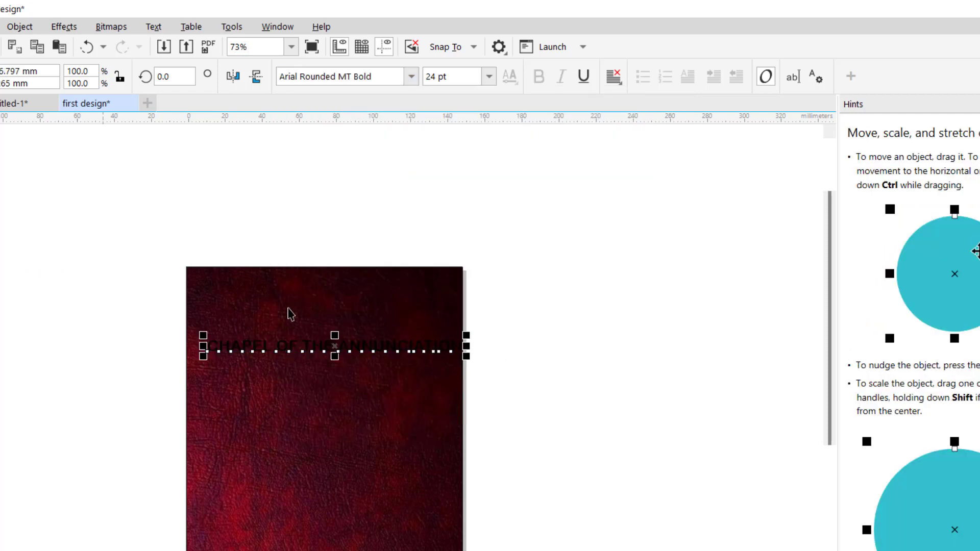
- Move the chapel heading up near the page's top edge, colour it white and shrink it to about 17.6 pt
drag(284, 350, 286, 315)
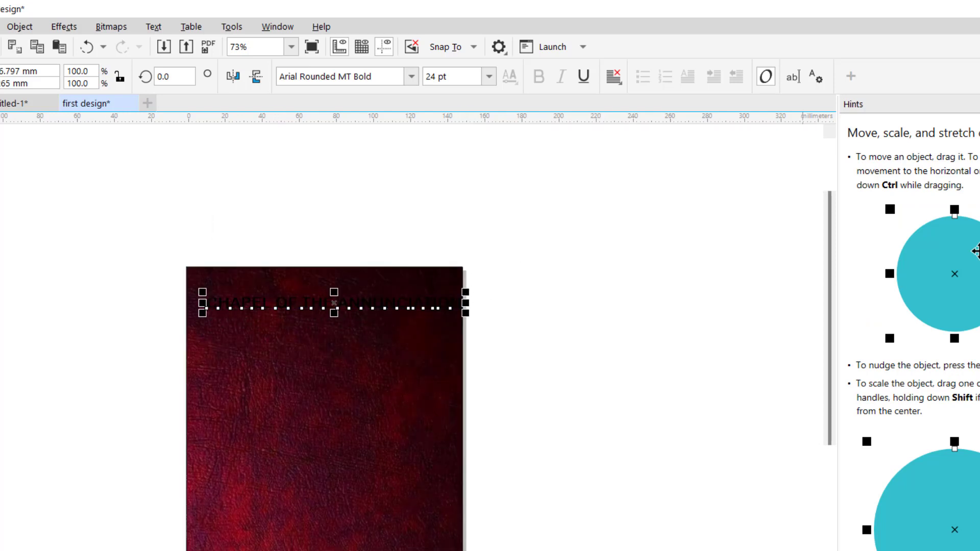
scroll(422, 315, up, 2)
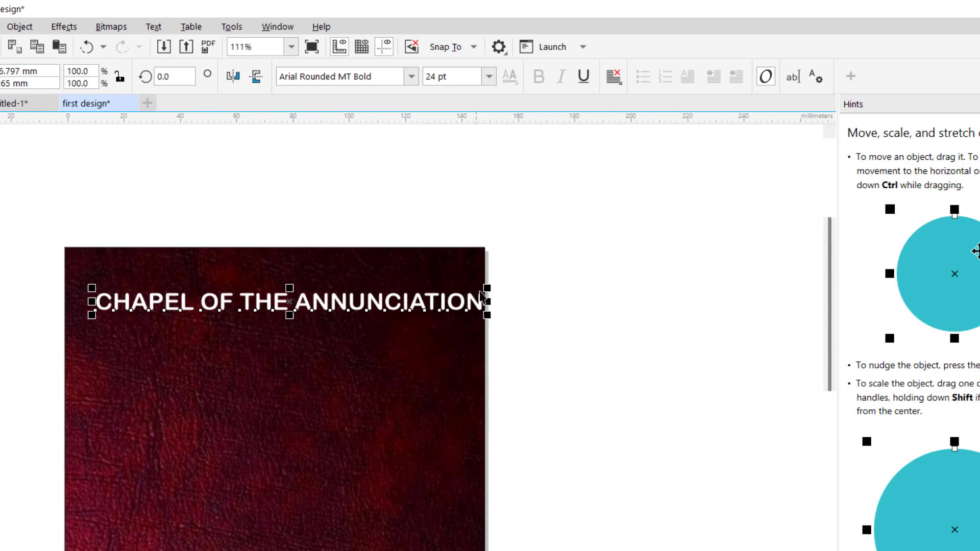
drag(482, 290, 384, 303)
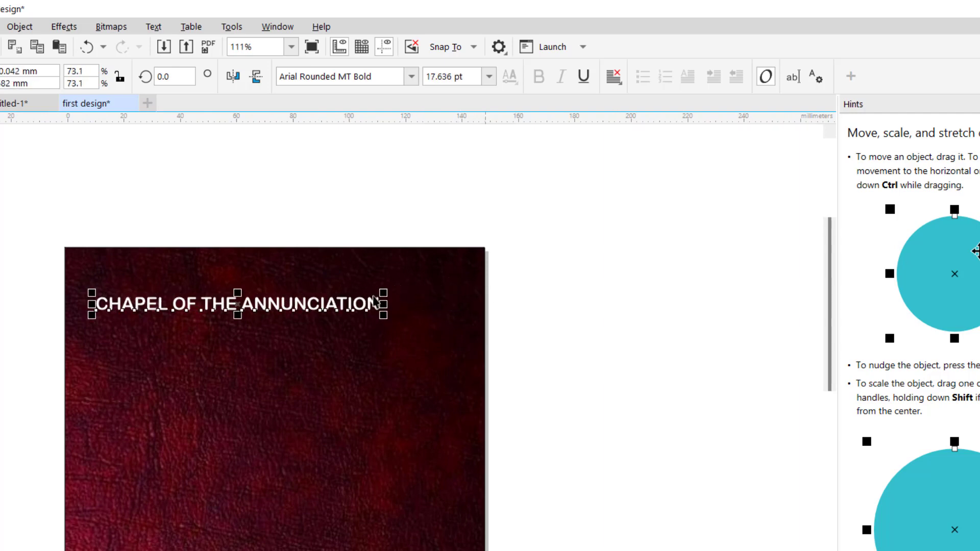
scroll(399, 329, up, 6)
scroll(372, 320, down, 7)
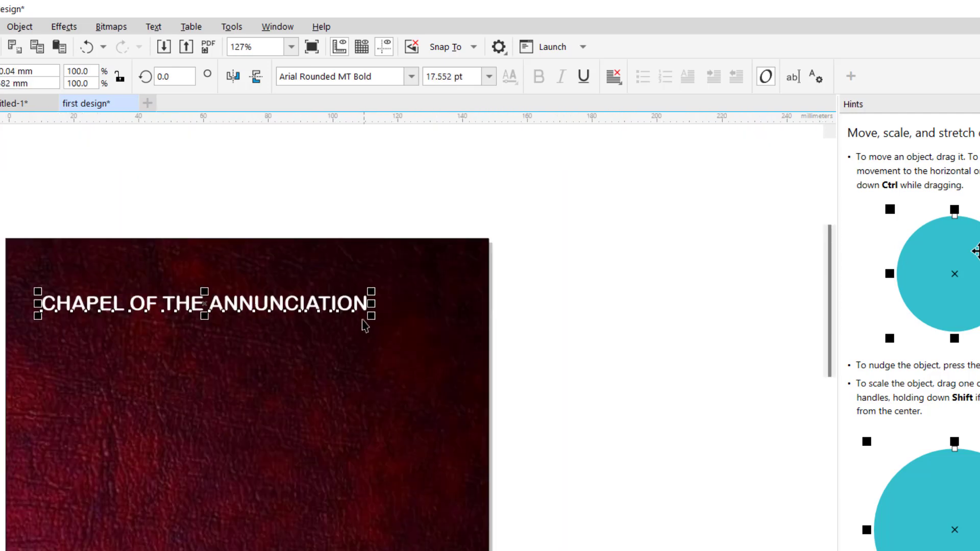
- Reposition the chapel heading so it sits roughly centred across the page near the top edge
drag(333, 311, 328, 291)
key(ctrl+z)
click(305, 308)
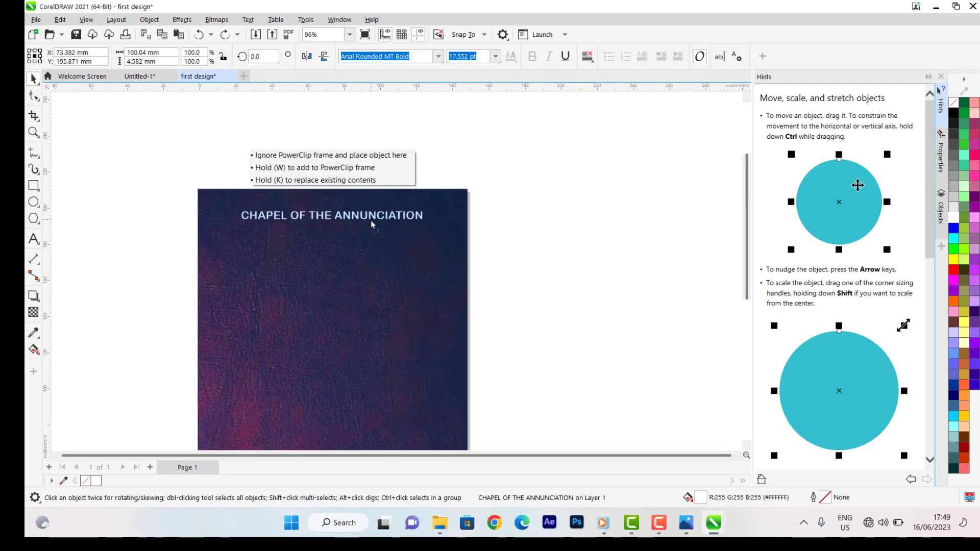
drag(371, 225, 371, 224)
click(481, 170)
scroll(378, 195, down, 2)
scroll(382, 215, up, 3)
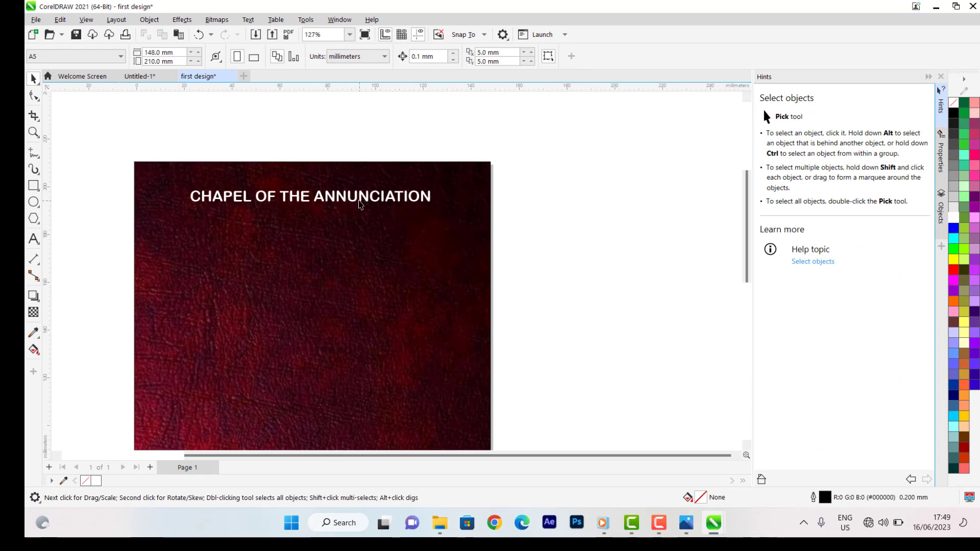
- Enlarge the chapel heading to about 109 mm wide, roughly 19 pt, keeping it near the top of the page
click(361, 201)
mouse_move(434, 207)
mouse_down()
mouse_move(459, 226)
mouse_move(435, 205)
mouse_up()
scroll(398, 202, down, 1)
click(375, 155)
scroll(376, 154, down, 1)
scroll(379, 175, up, 1)
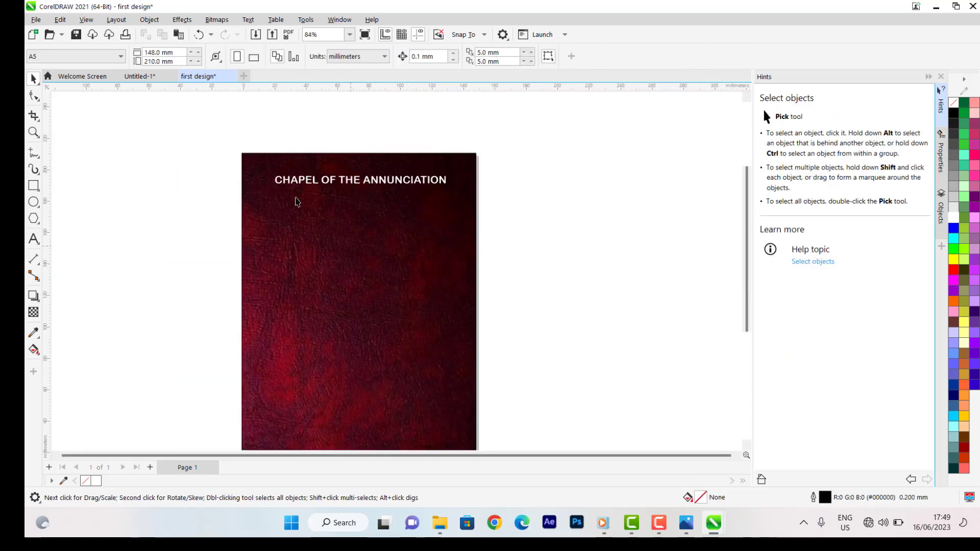
click(357, 182)
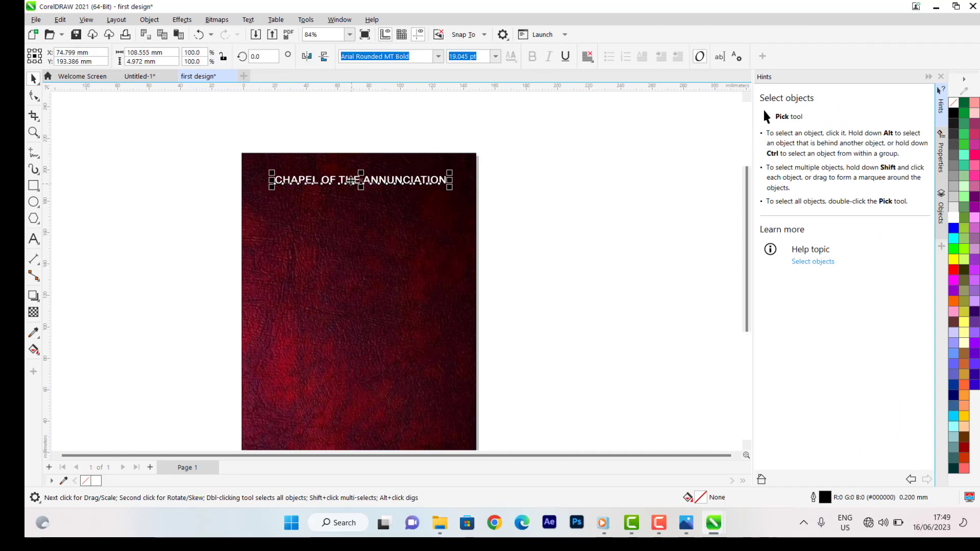
drag(357, 182, 351, 230)
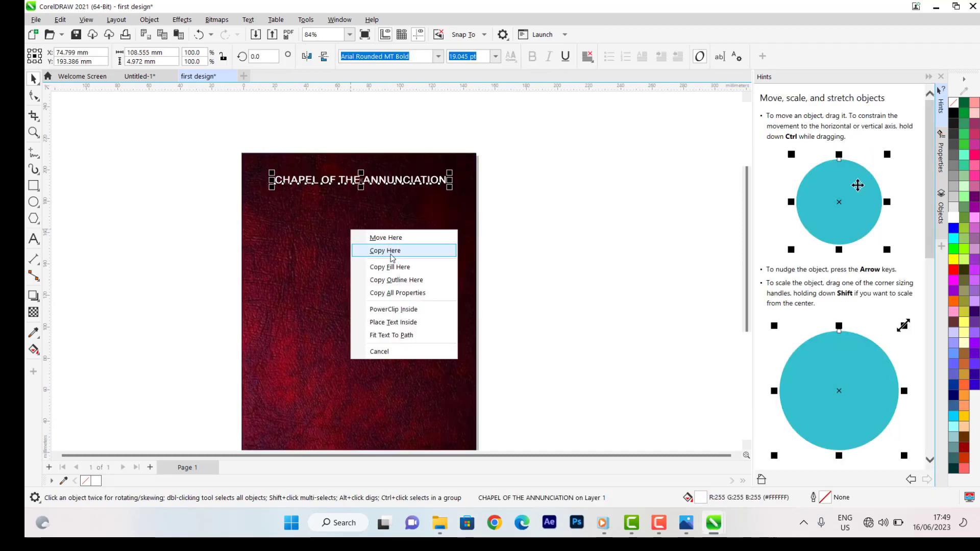
click(306, 184)
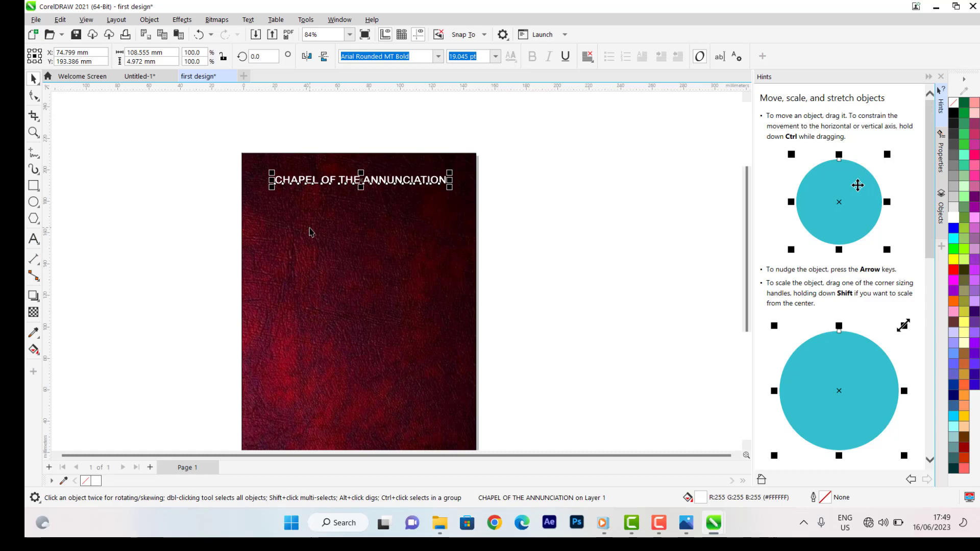
- Duplicate the chapel heading, move the copy to mid-page and replace its text with "CITY OF GOD"
key(ctrl+d)
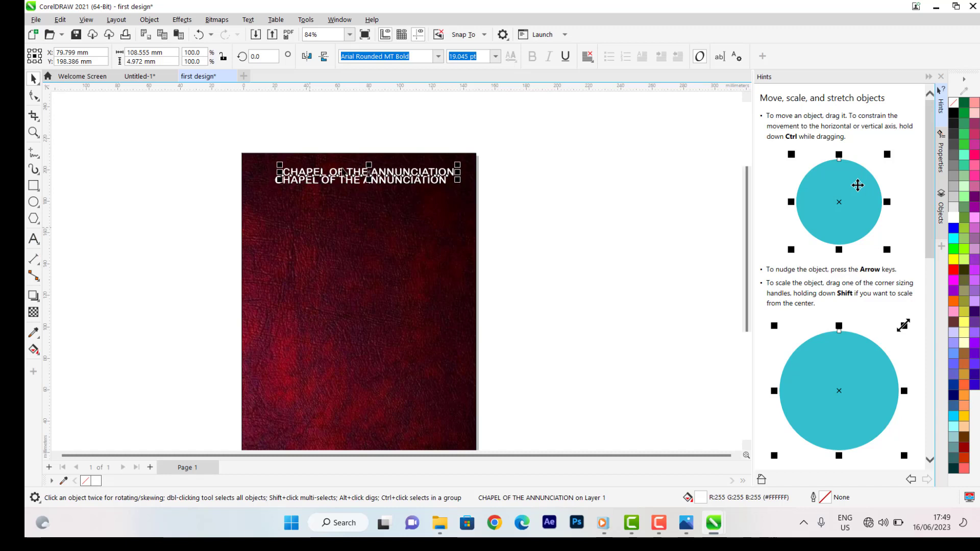
drag(357, 176, 350, 287)
double_click(351, 287)
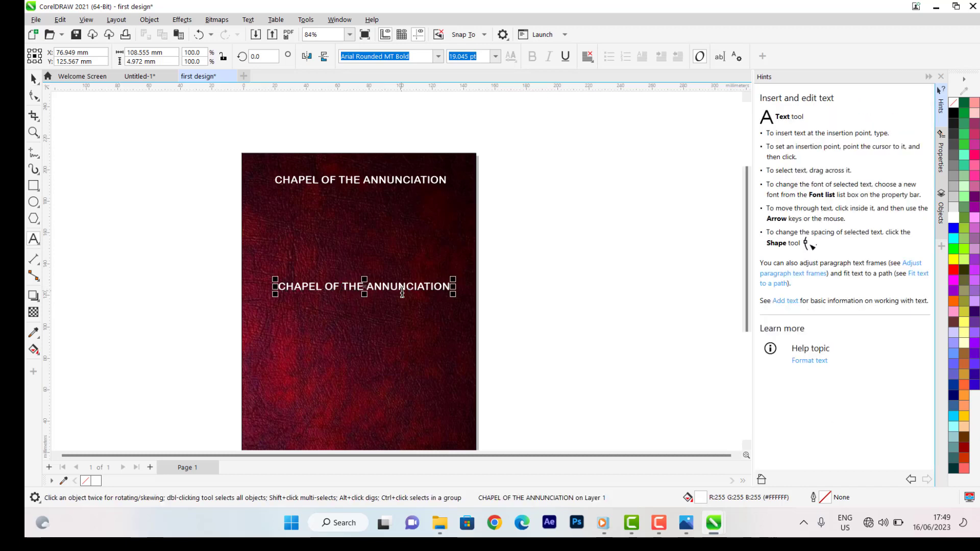
key(ctrl+a)
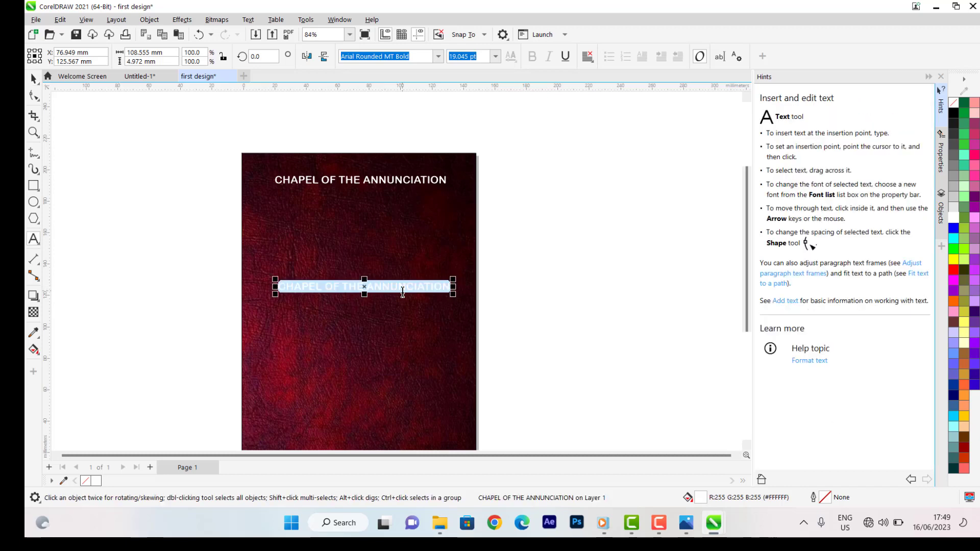
text(CITY O)
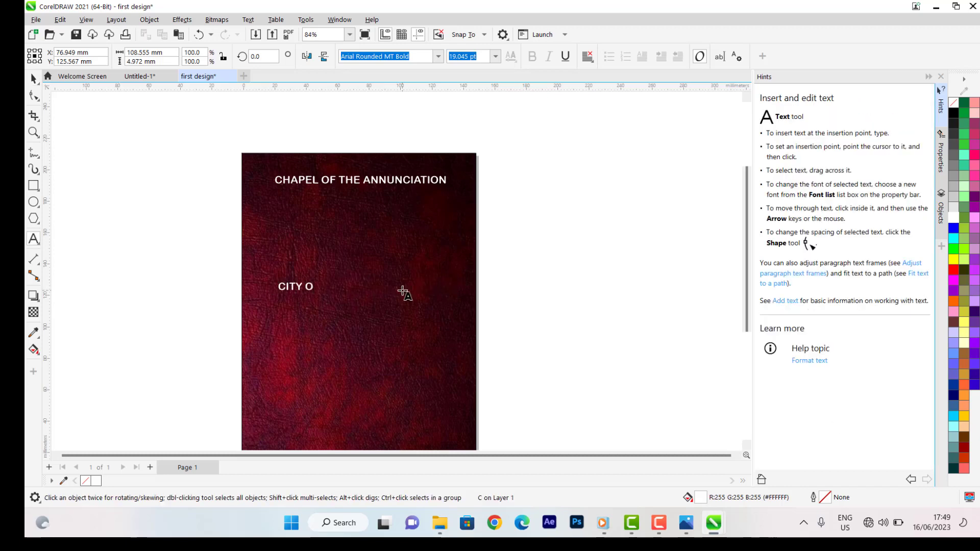
text(F GOD)
key(Escape)
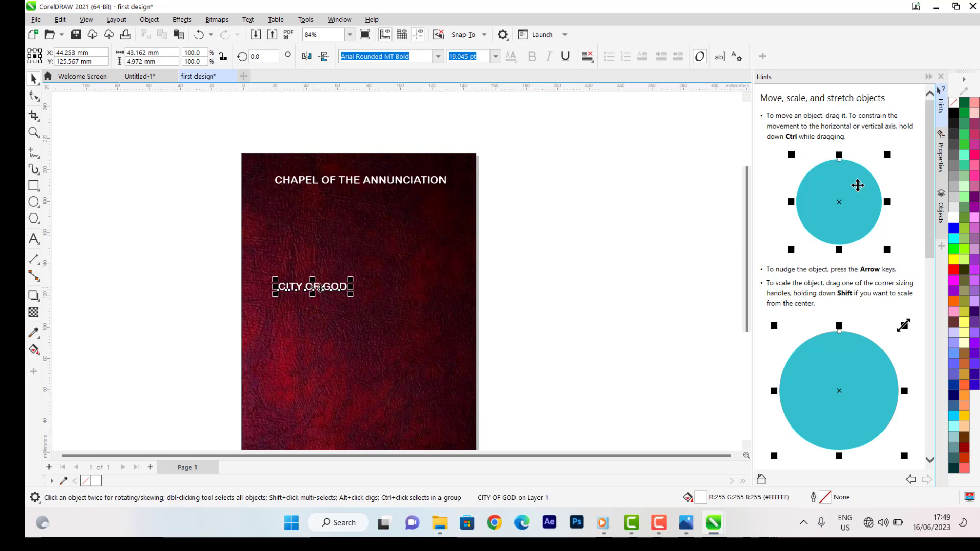
- Place "CITY OF GOD" directly under the right end of the chapel heading and reduce it to about 17 pt
drag(319, 288, 443, 196)
scroll(440, 202, up, 4)
scroll(420, 207, down, 2)
scroll(420, 207, down, 5)
click(365, 157)
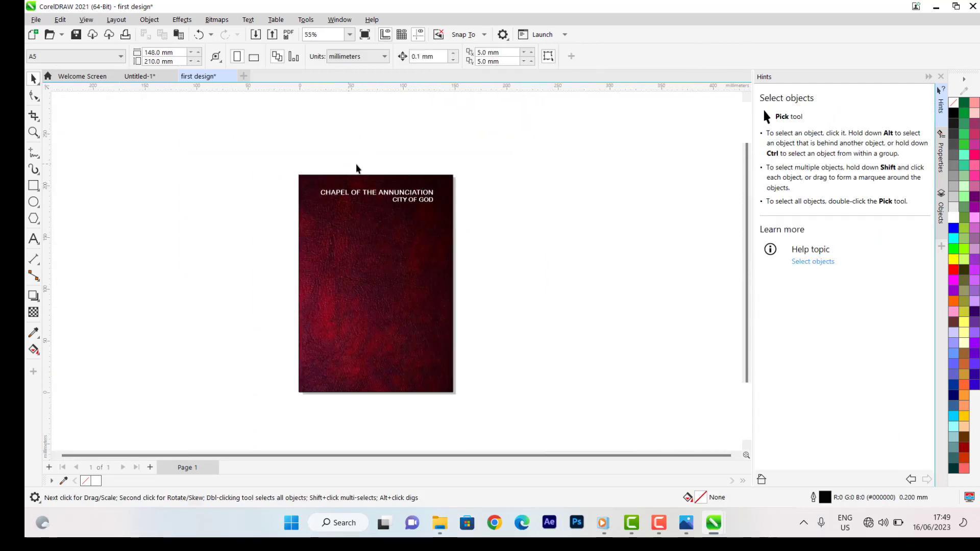
scroll(382, 194, up, 2)
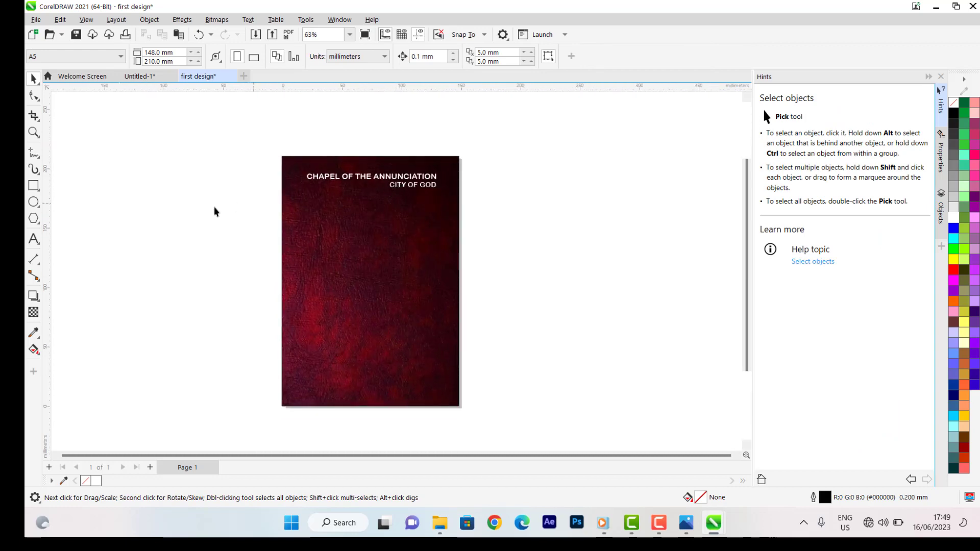
- Shrink the chapel heading to about 78 mm wide, roughly 13.7 pt, and shift it slightly up and left
click(339, 186)
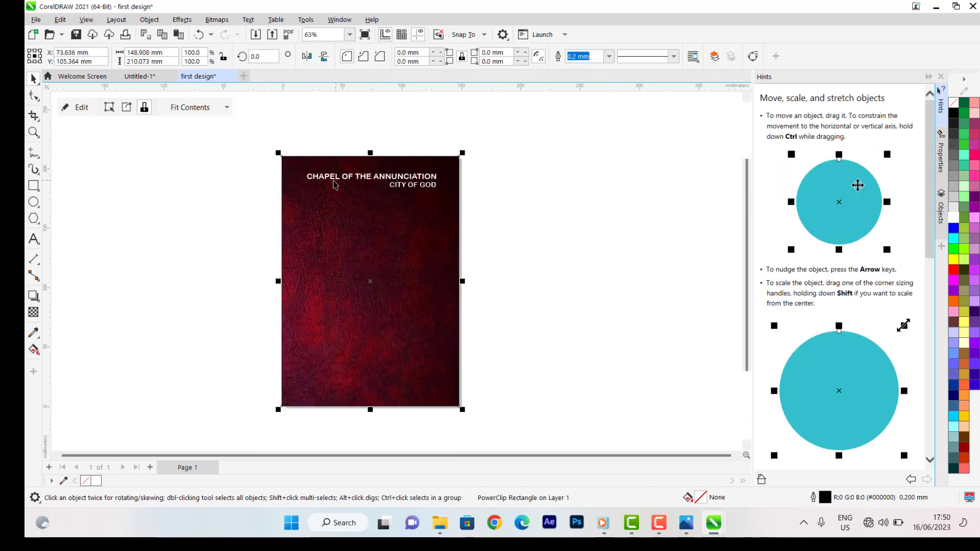
click(335, 180)
scroll(326, 177, up, 2)
drag(286, 175, 354, 175)
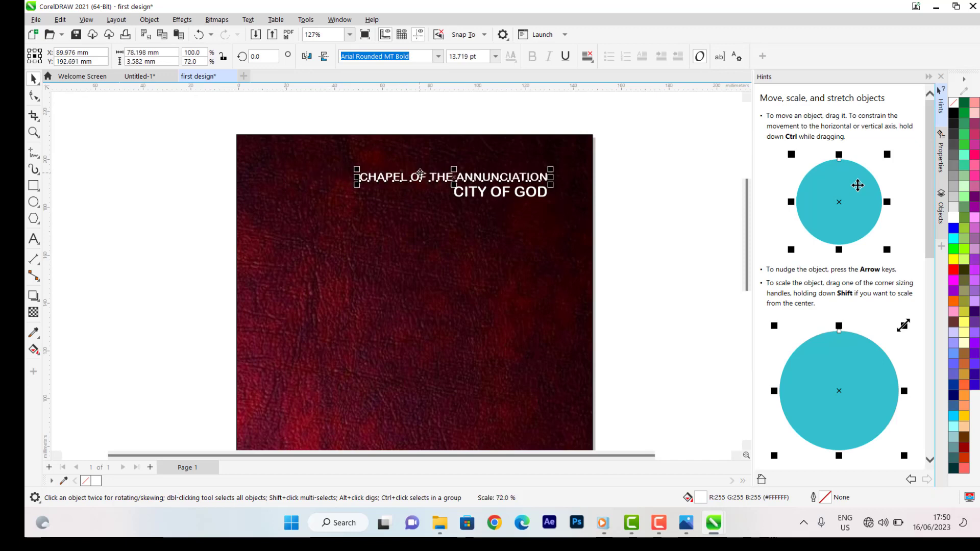
drag(421, 175, 396, 169)
- Shrink "CITY OF GOD" so it is smaller than the chapel heading and right-align it just below that heading
click(498, 199)
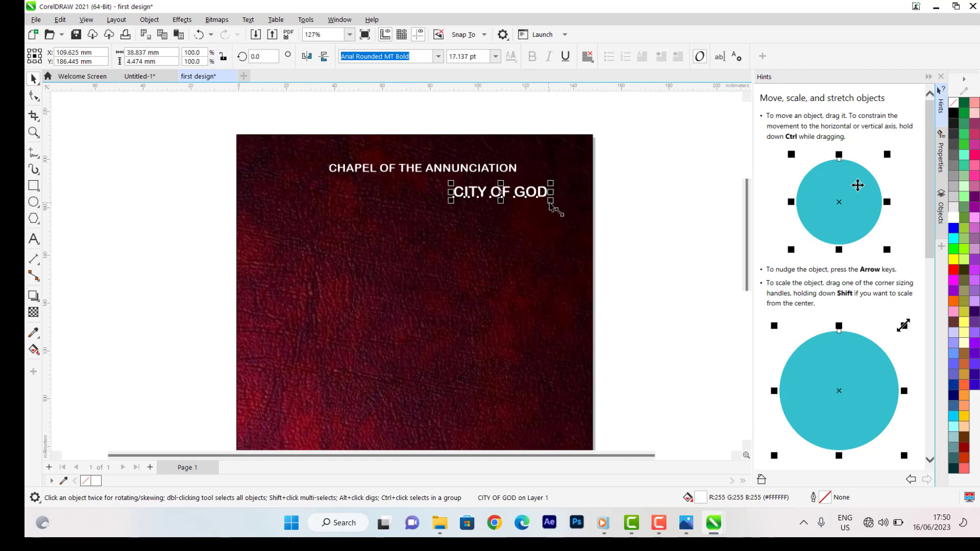
drag(550, 202, 512, 184)
scroll(359, 173, down, 1)
click(548, 181)
scroll(376, 171, down, 1)
scroll(373, 188, up, 1)
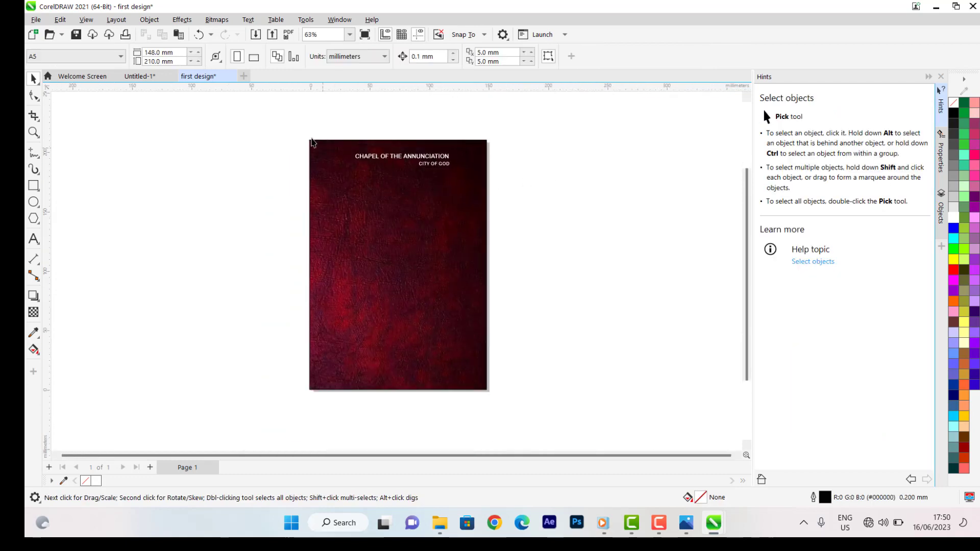
- Select both heading lines together and enlarge them proportionally to about 93 mm wide and 11 mm high
drag(273, 128, 461, 176)
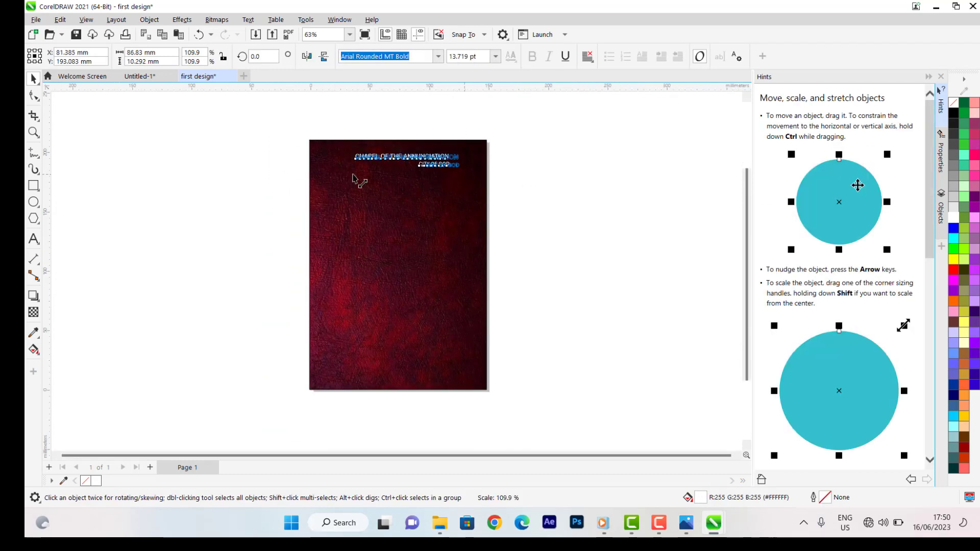
drag(356, 179, 347, 178)
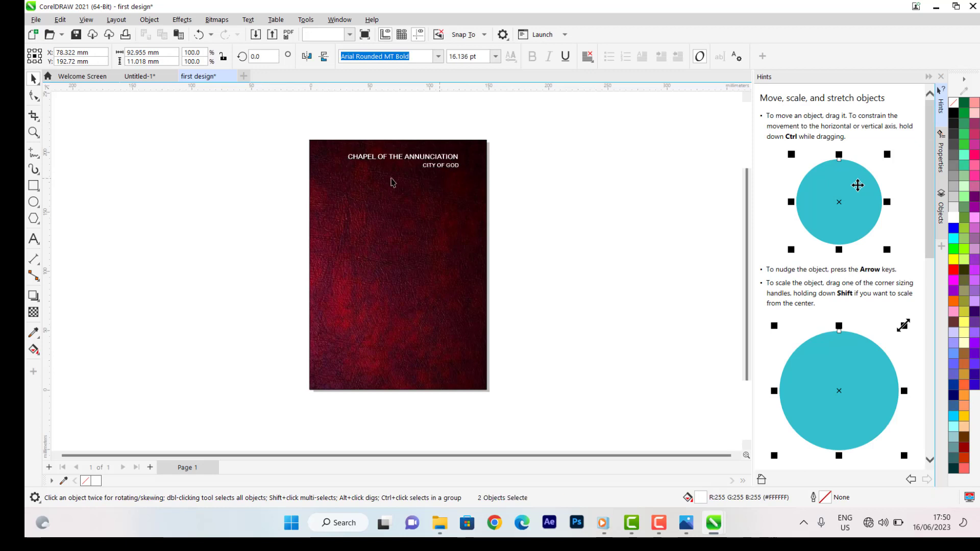
scroll(393, 182, down, 1)
click(488, 219)
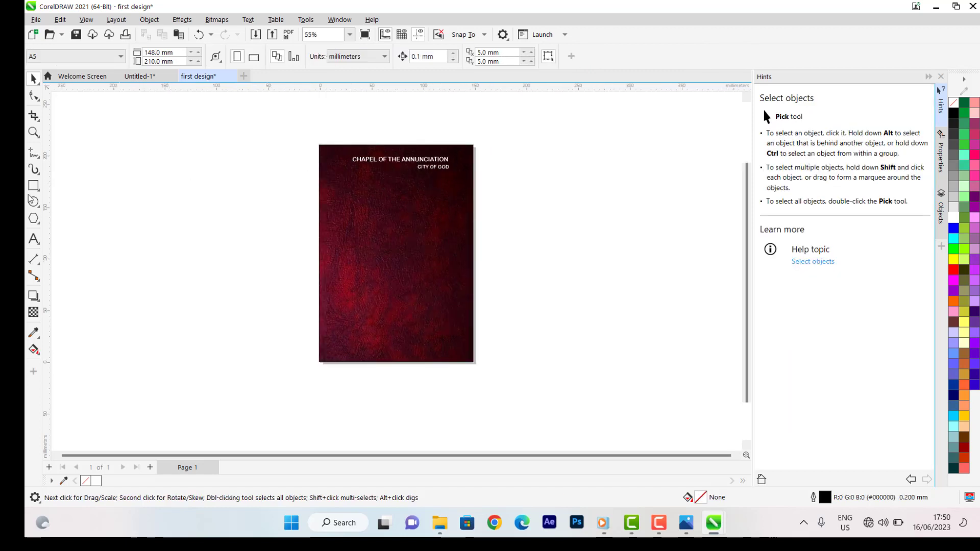
- Add the letter "O" as artistic text on the lower left of the flyer and enlarge it to about 108 pt
click(33, 239)
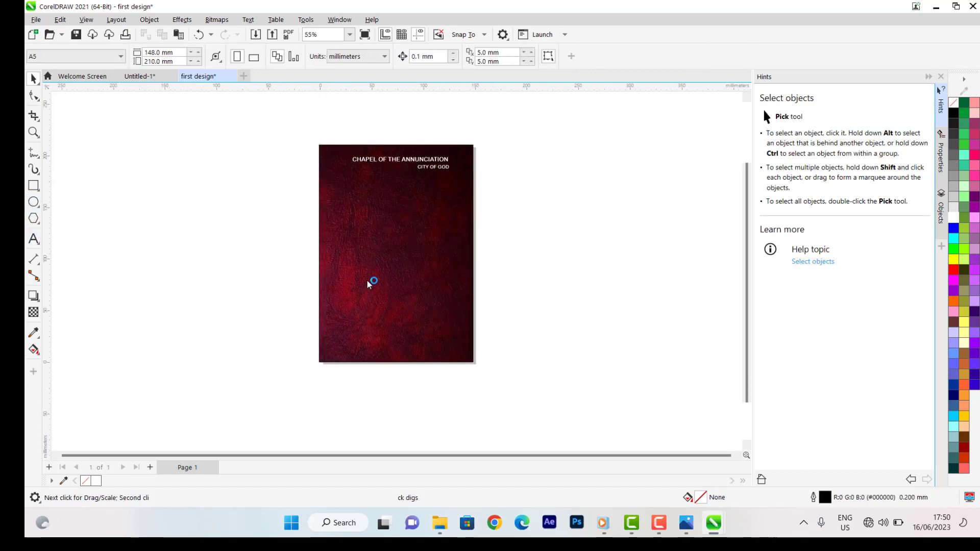
click(339, 278)
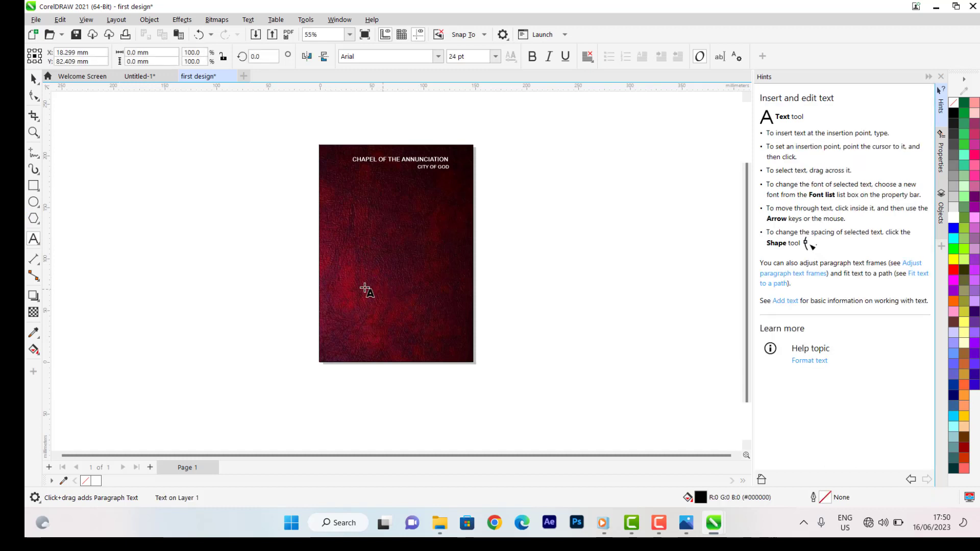
scroll(343, 289, up, 1)
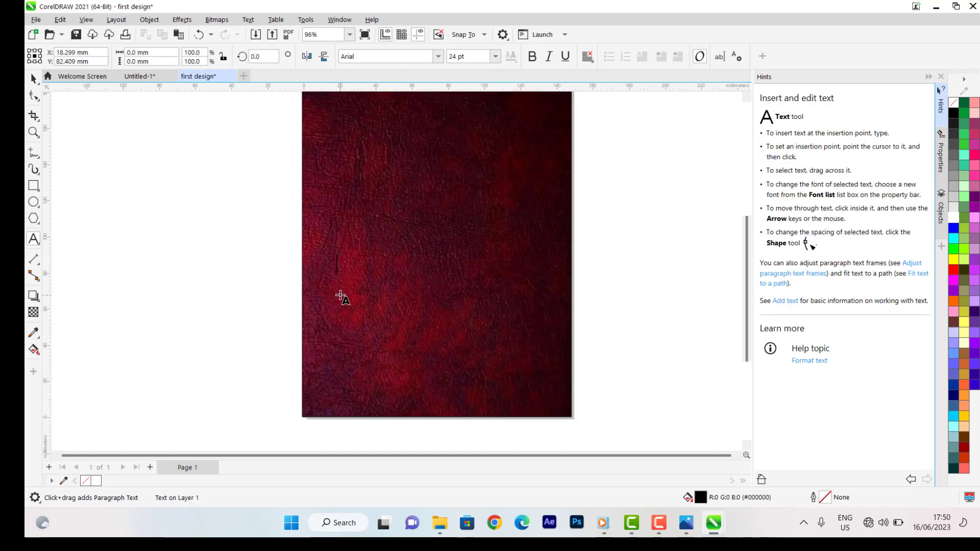
key(Escape)
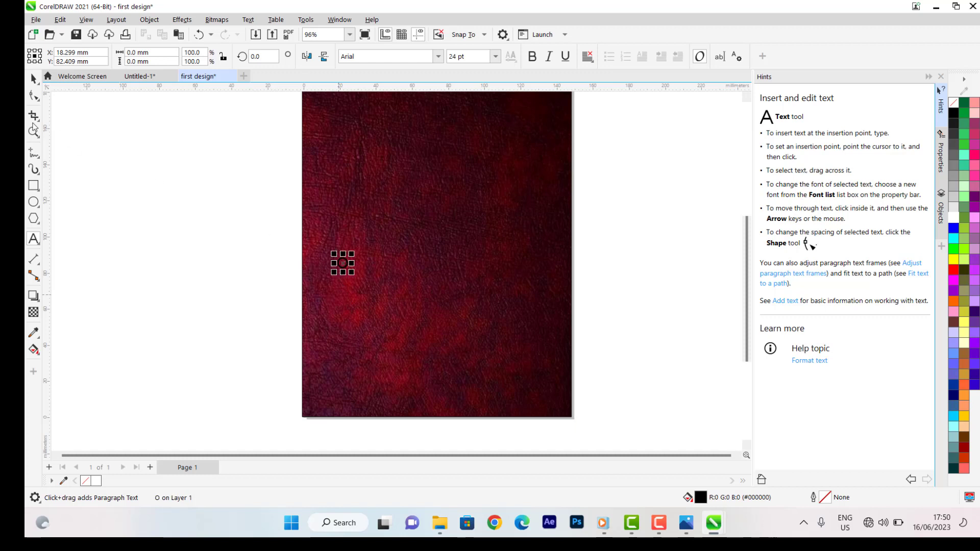
click(34, 80)
drag(351, 272, 427, 323)
- Set the font of the large "O" to Arial Black
click(439, 57)
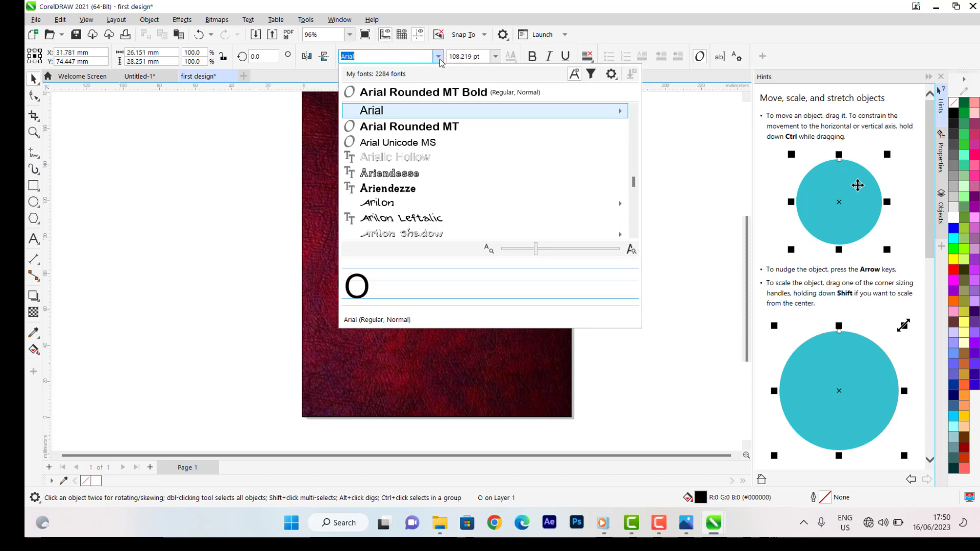
text(AR)
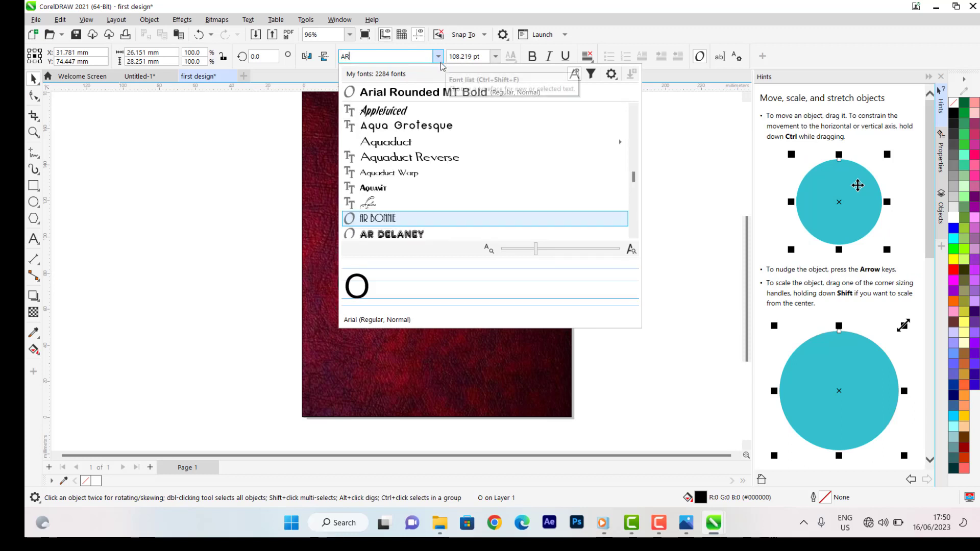
text(IE)
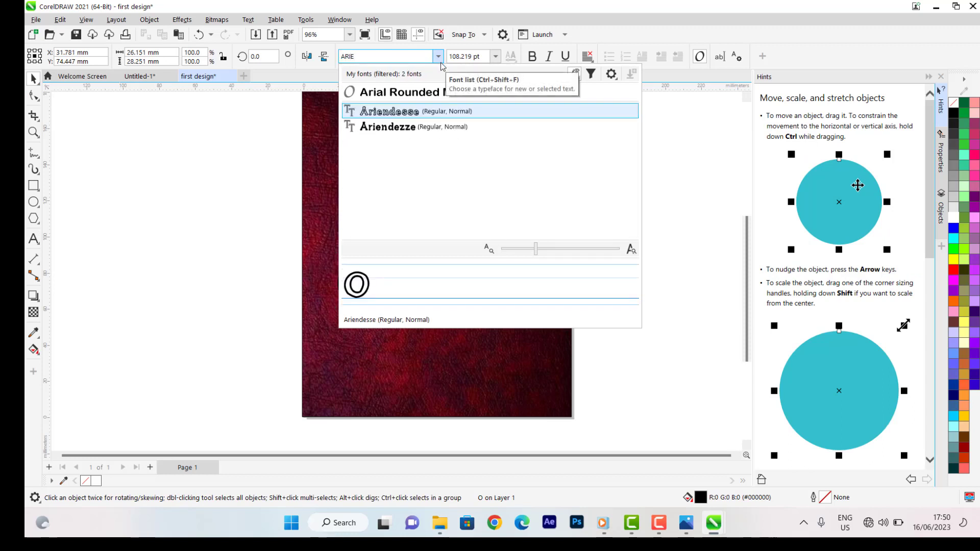
key(Up)
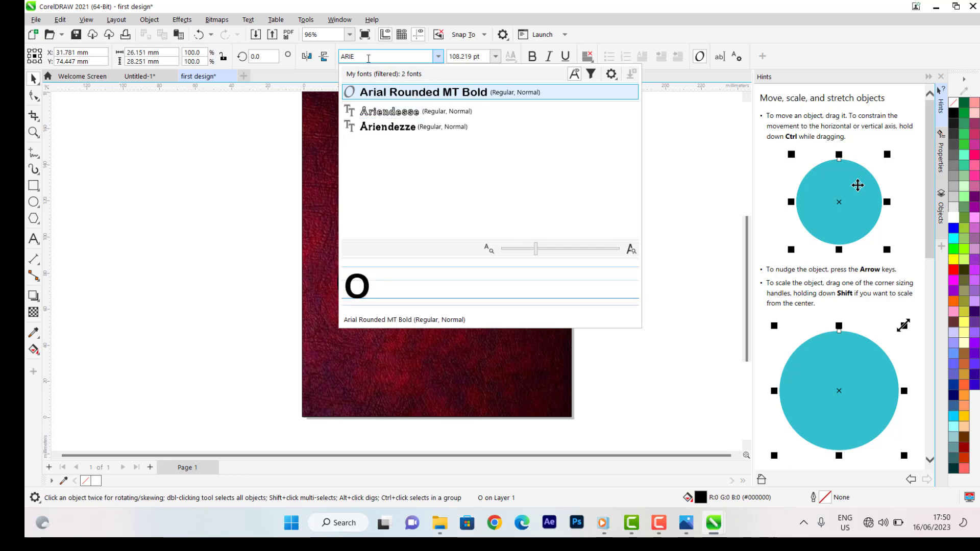
click(369, 58)
text(AR)
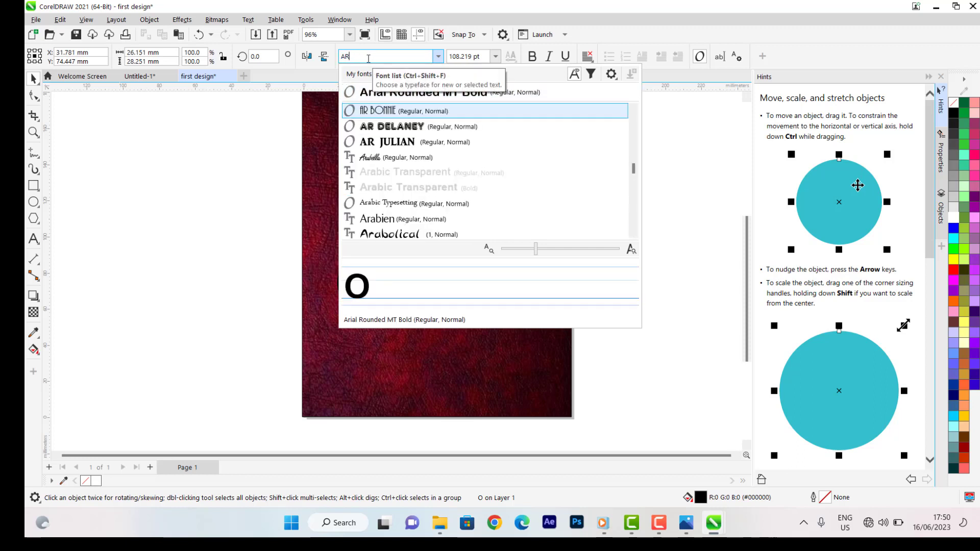
scroll(390, 228, down, 1)
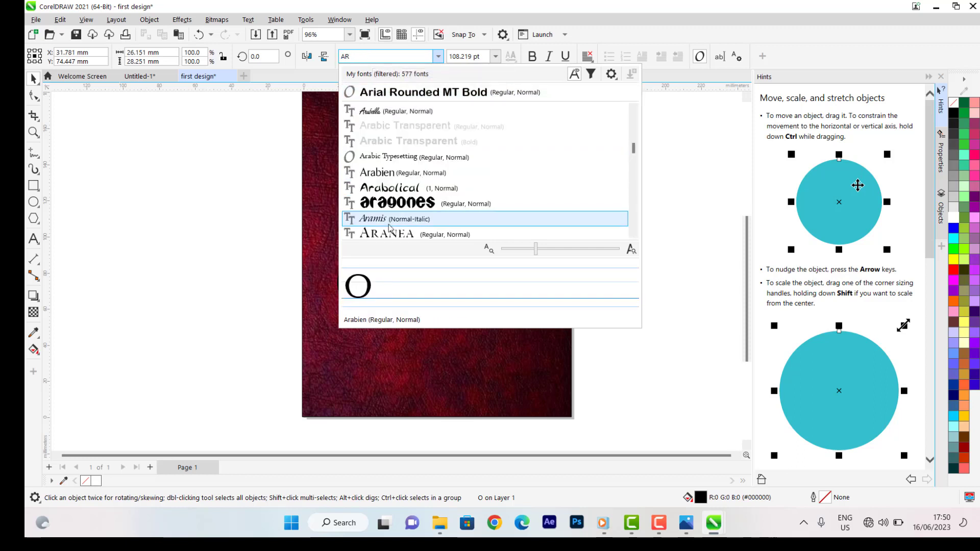
scroll(389, 228, down, 5)
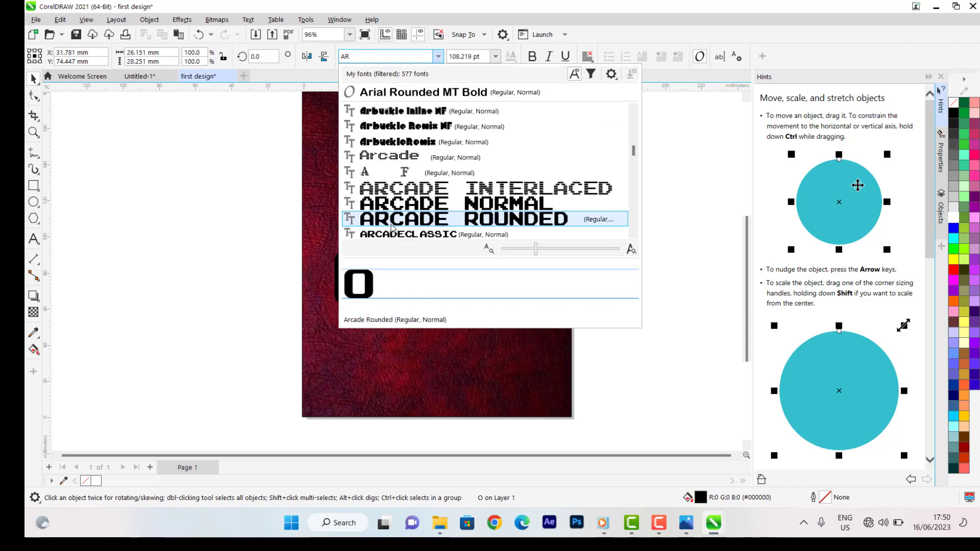
scroll(392, 229, down, 1)
scroll(392, 228, down, 6)
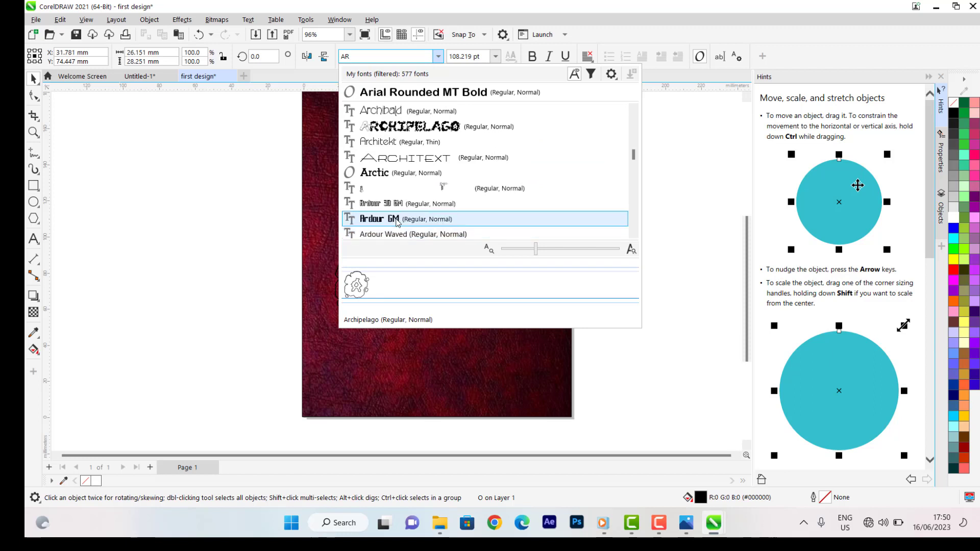
scroll(396, 223, down, 4)
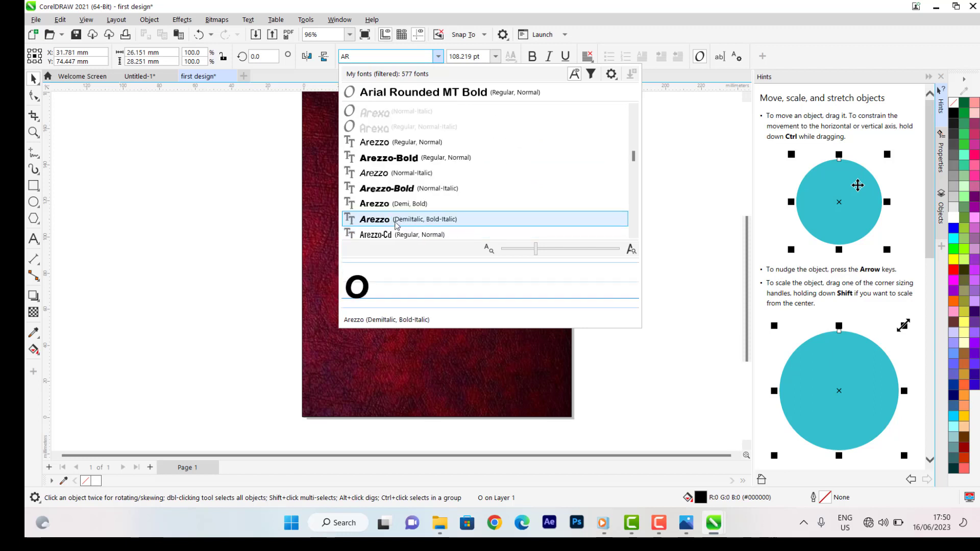
scroll(397, 225, down, 3)
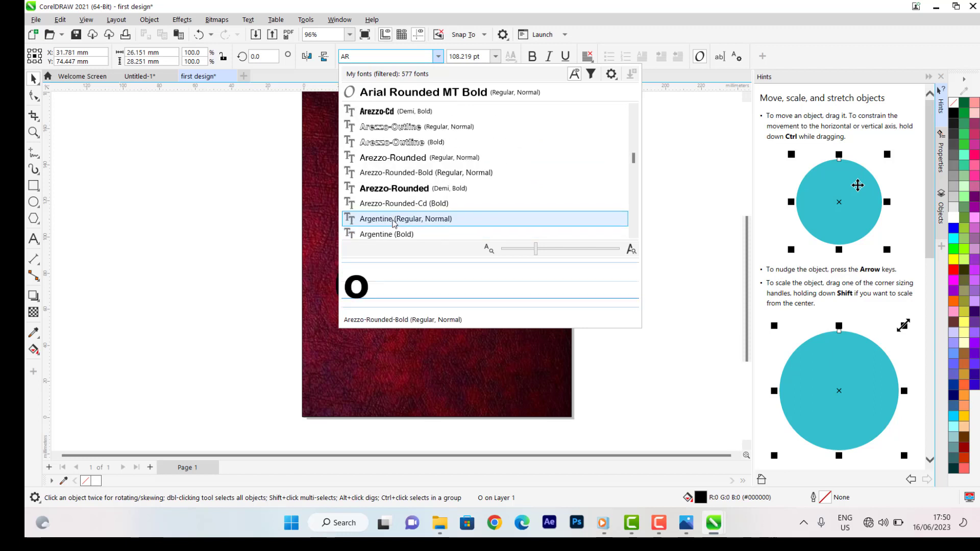
scroll(393, 223, down, 3)
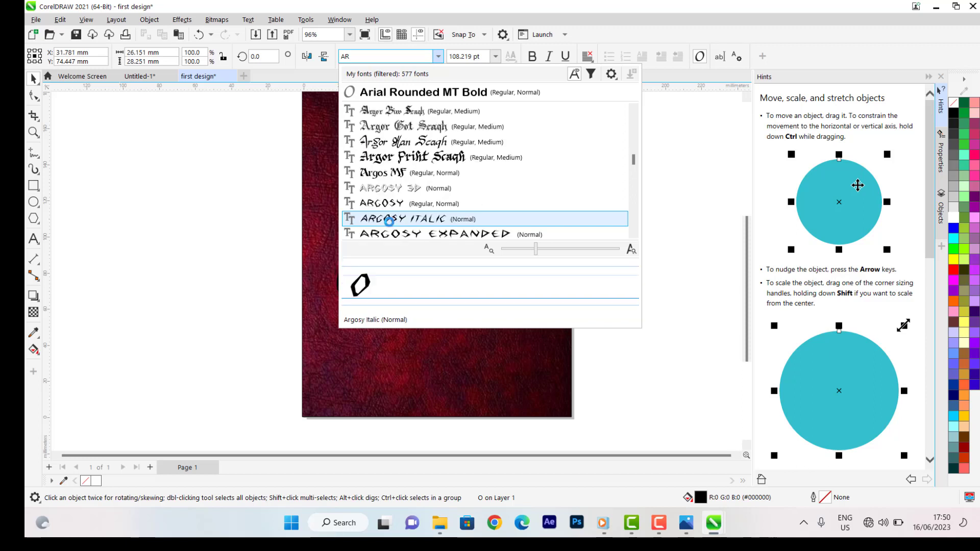
scroll(390, 224, down, 2)
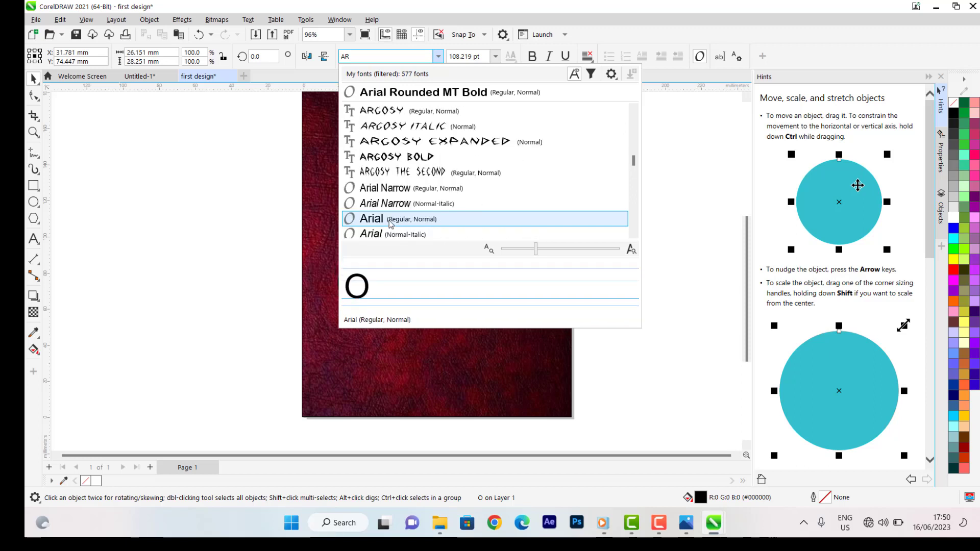
scroll(391, 225, down, 1)
scroll(390, 224, down, 1)
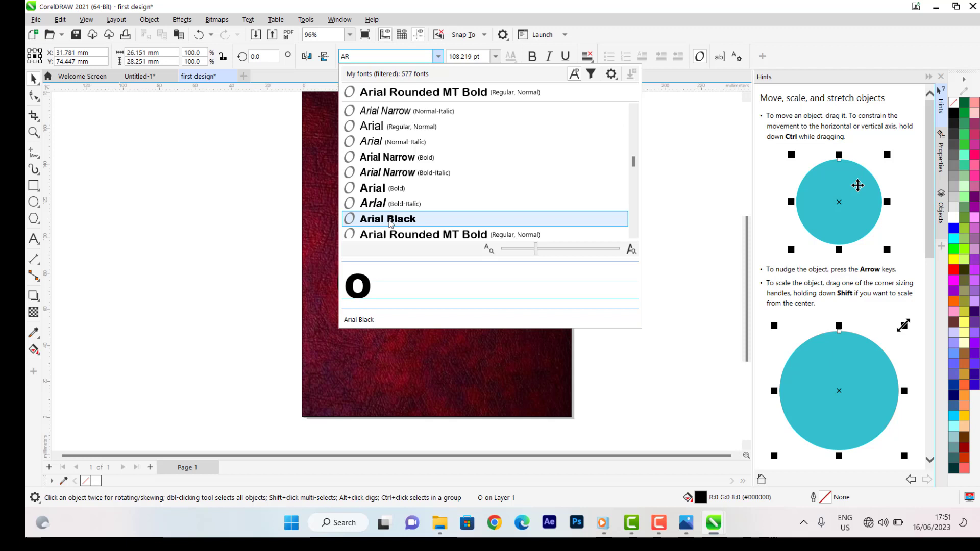
click(390, 223)
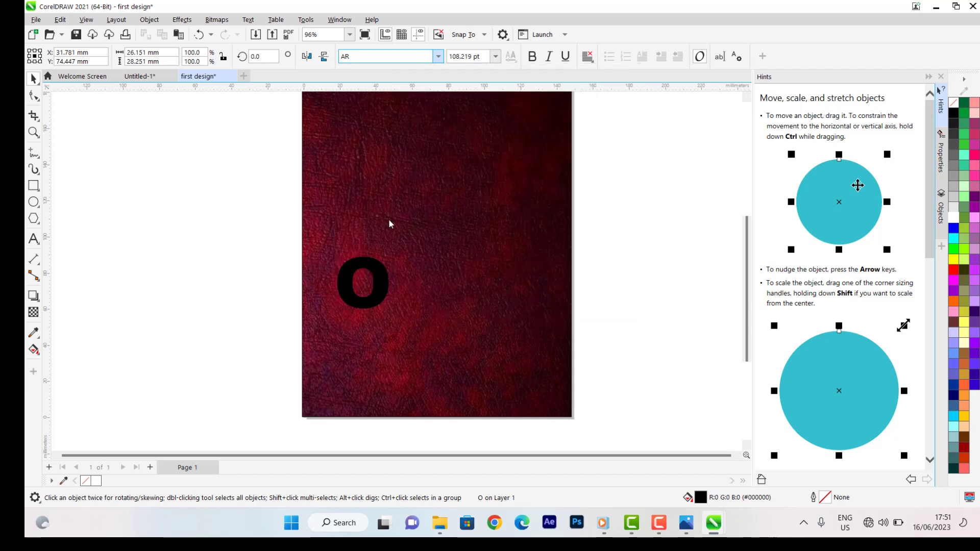
- Fill the "O" with white and move it up to the upper part of the flyer, below the heading lines
click(952, 218)
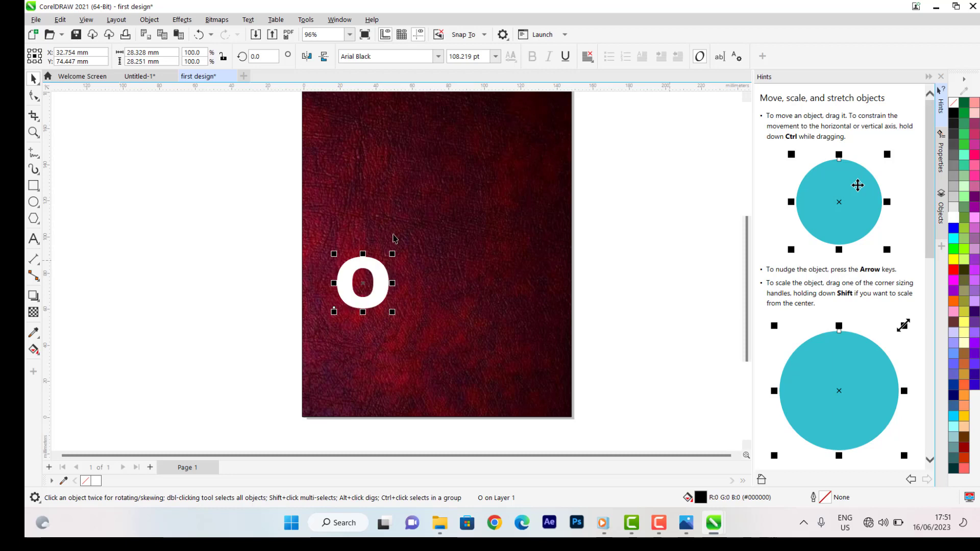
scroll(392, 260, down, 1)
drag(382, 260, 400, 191)
scroll(398, 194, up, 1)
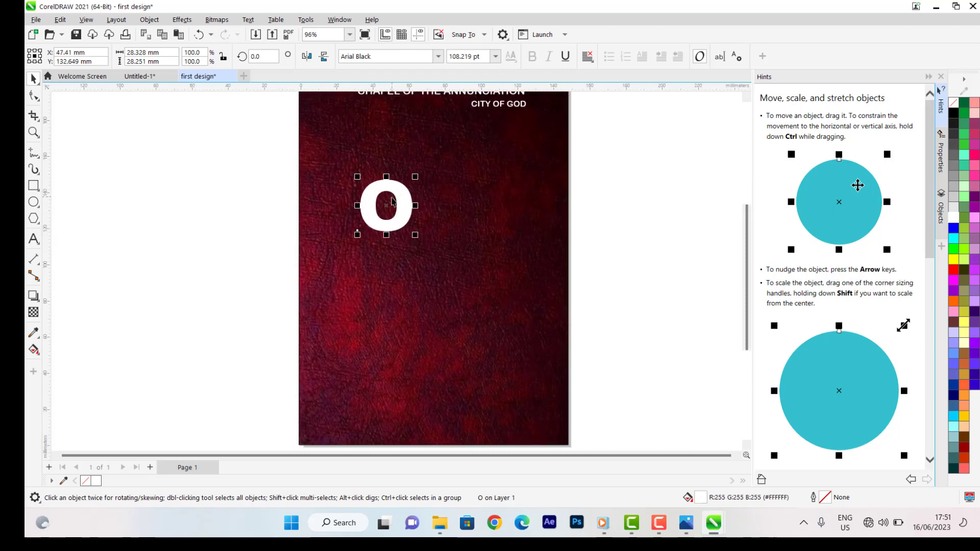
- Duplicate the "O" directly beside it on the right and change the copy to "N"
drag(405, 205, 434, 223)
key(ctrl+d)
double_click(435, 233)
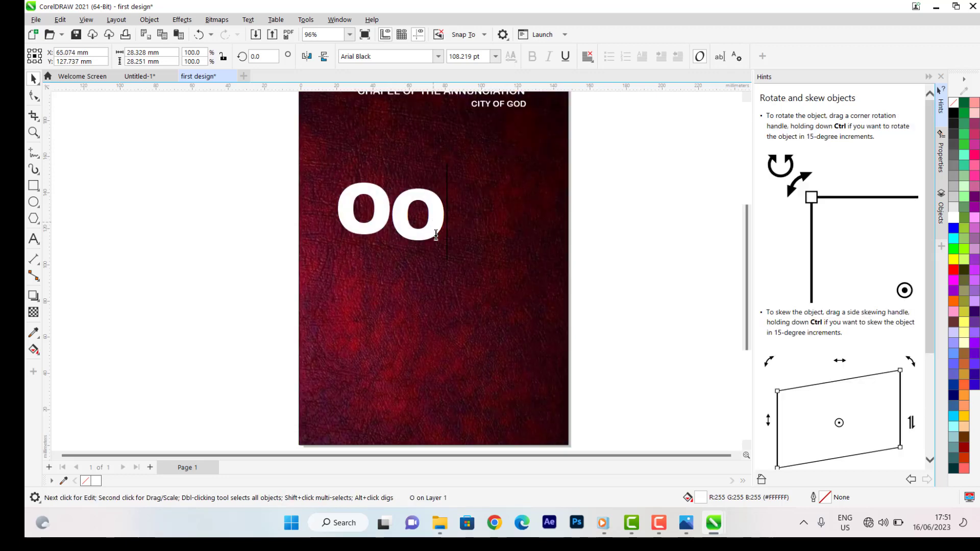
key(ctrl+a)
text(N)
key(Escape)
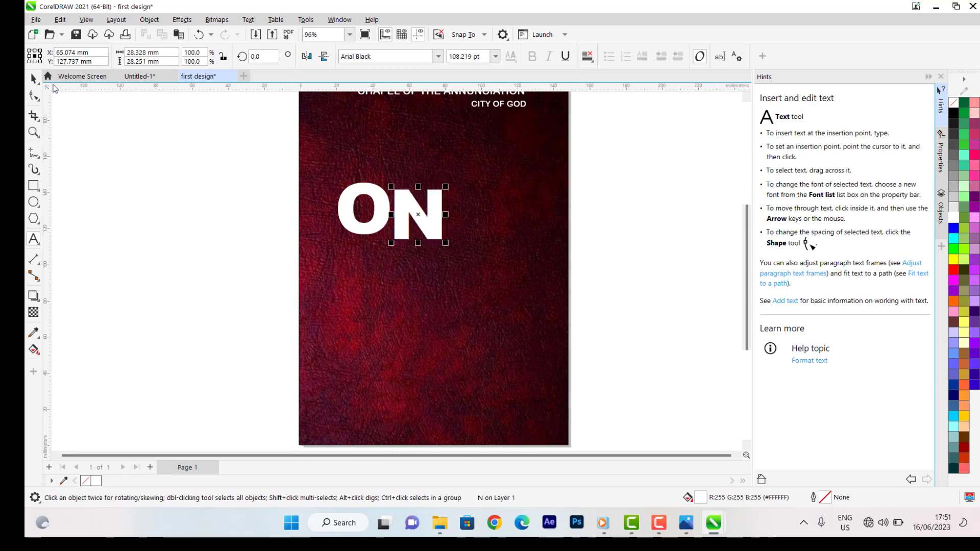
- Add an "E" from a copy of the "N" on its right, and tighten the three letters into the word "ONE"
click(34, 79)
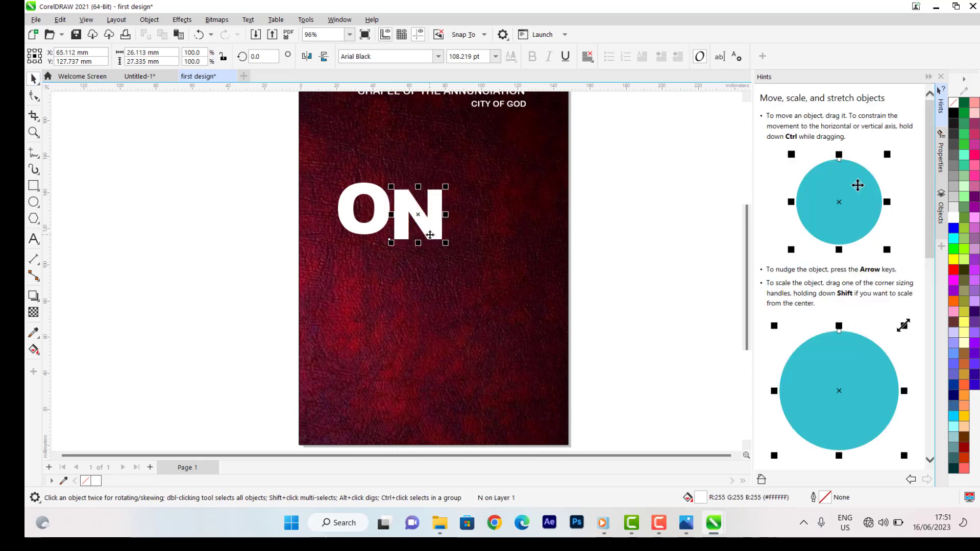
drag(430, 229, 487, 234)
double_click(467, 237)
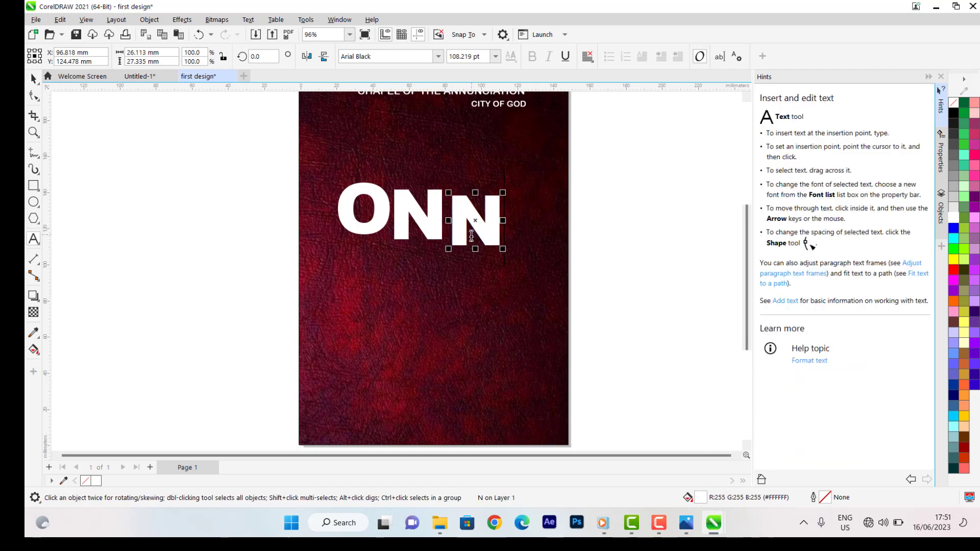
double_click(467, 238)
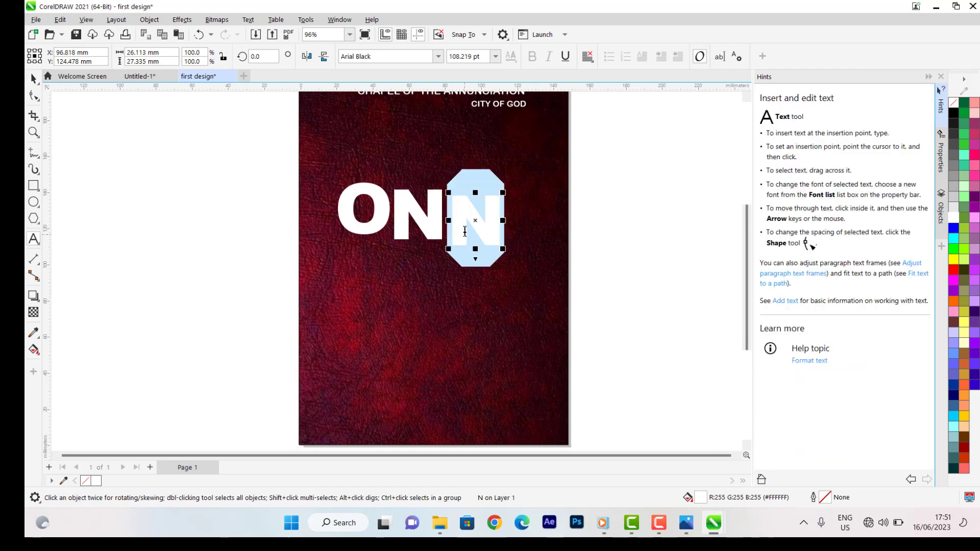
text(E)
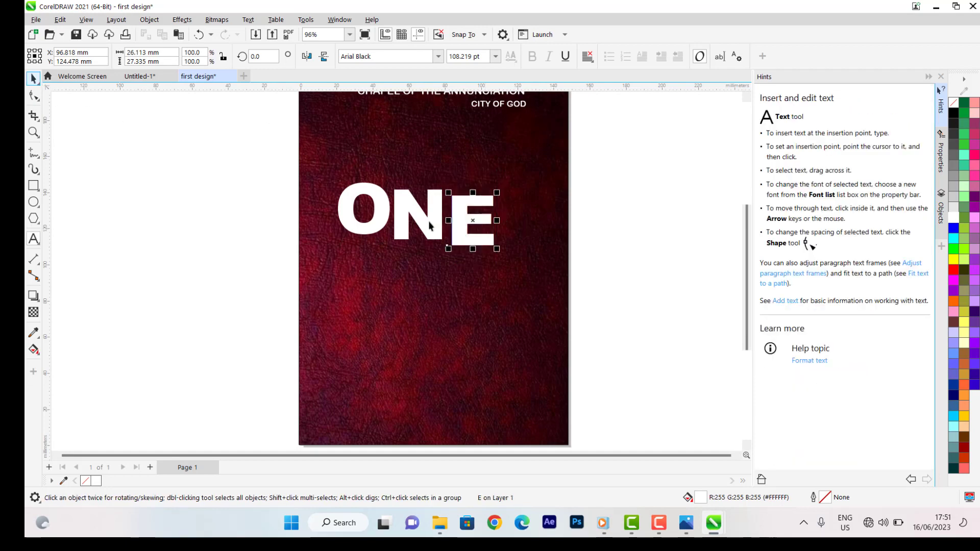
drag(463, 218, 441, 213)
drag(371, 226, 381, 225)
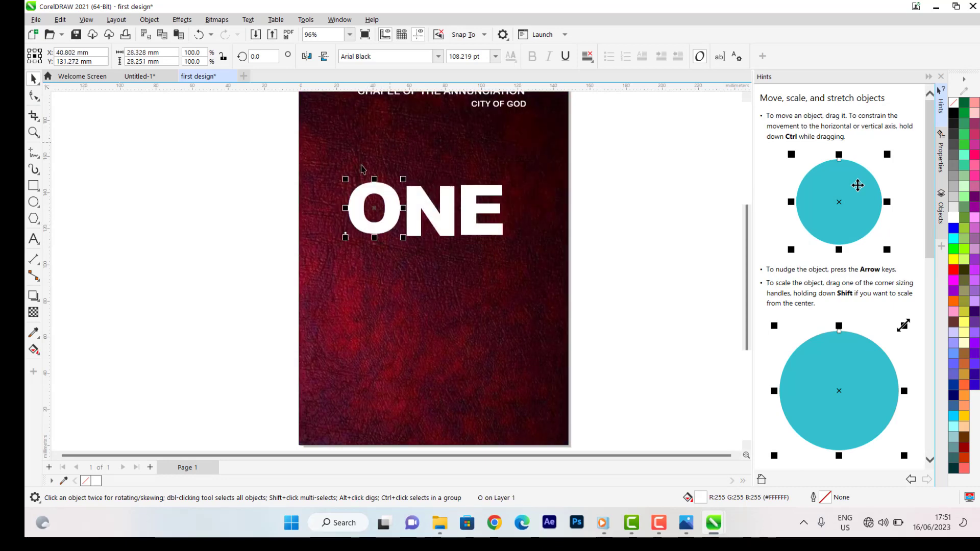
- Place a vertical guideline at the horizontal centre of the background rectangle
click(463, 257)
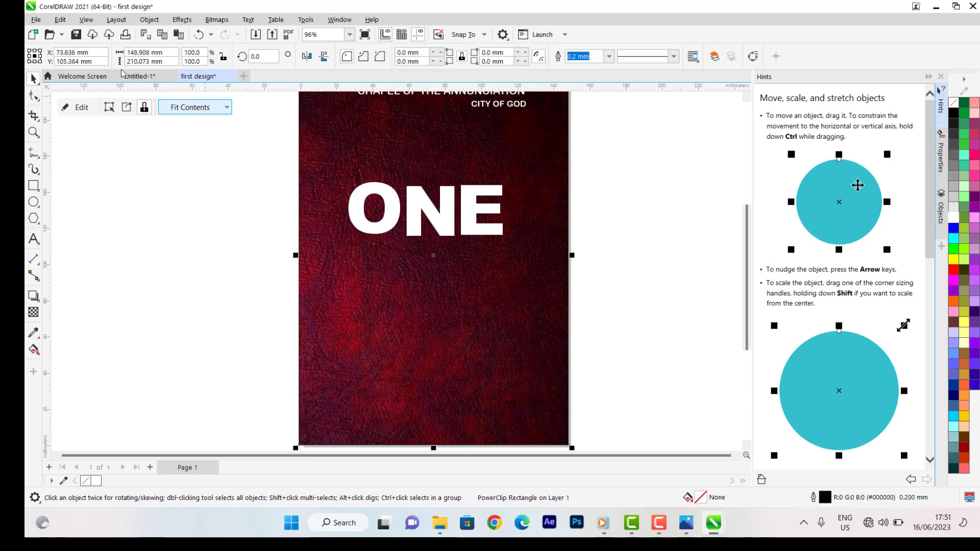
click(86, 20)
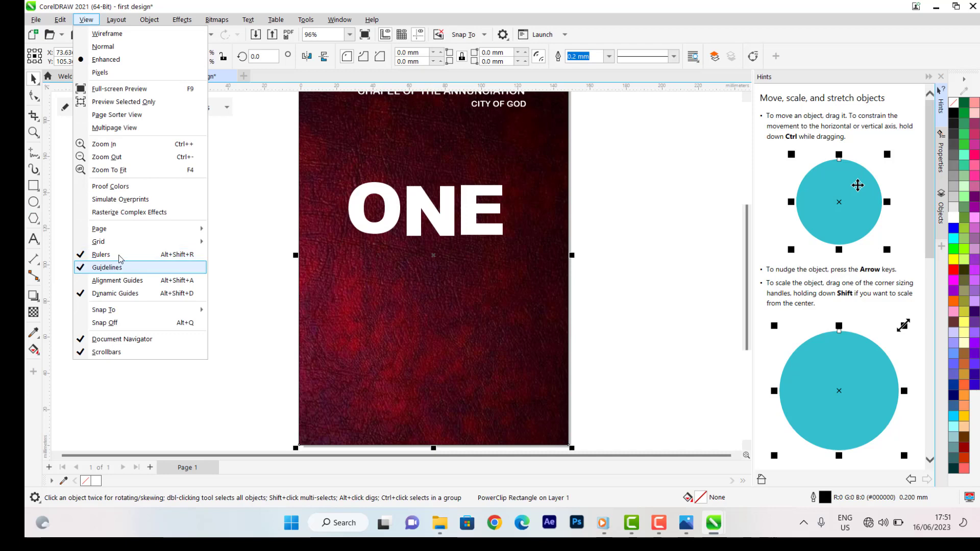
click(222, 302)
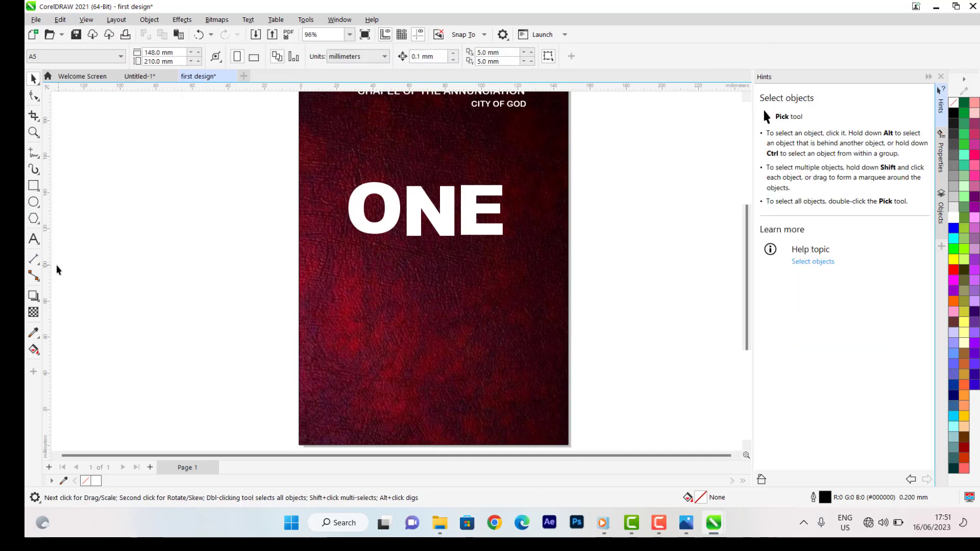
drag(155, 289, 261, 325)
click(417, 298)
click(408, 299)
click(445, 309)
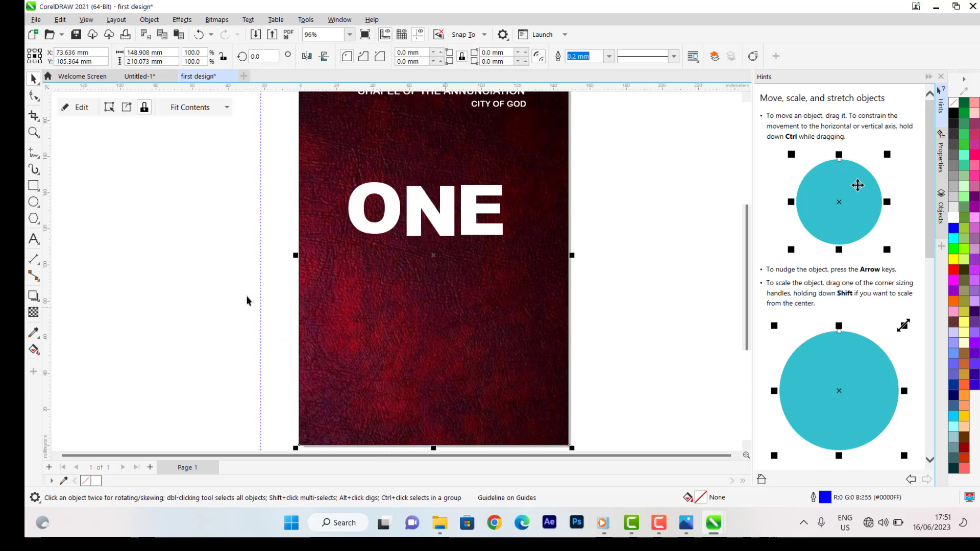
click(261, 296)
drag(362, 313, 433, 332)
click(417, 298)
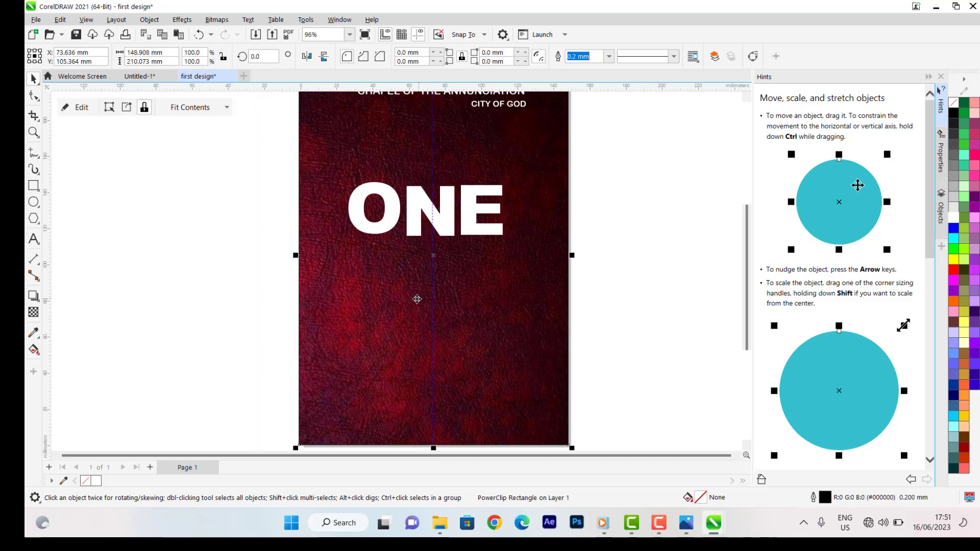
- Move the vertical guideline off the flyer and delete it
click(414, 223)
scroll(421, 210, up, 3)
drag(422, 208, 236, 228)
scroll(431, 220, down, 5)
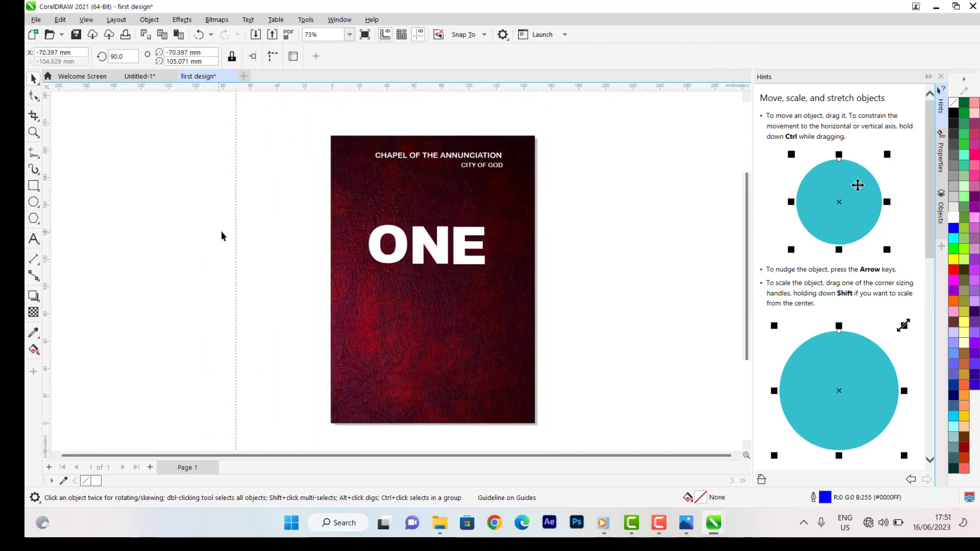
click(235, 221)
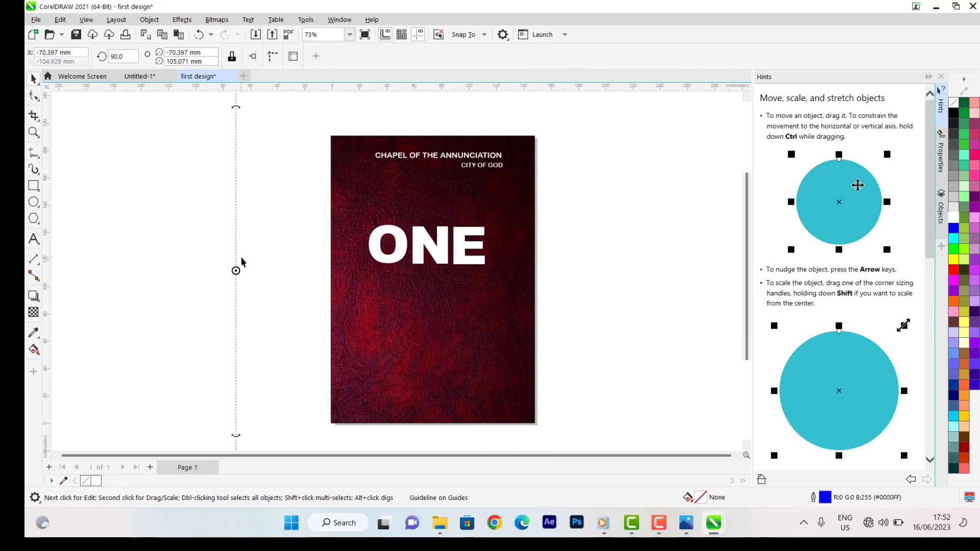
key(Delete)
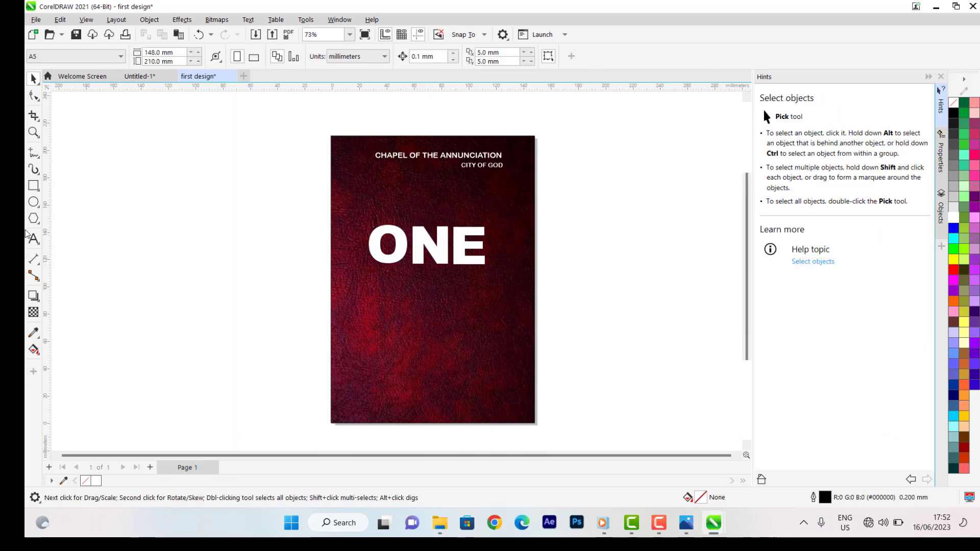
- Draw a rectangle about 85 mm wide and 14 mm high directly beneath "ONE" and fill it with red
click(33, 185)
drag(367, 264, 483, 283)
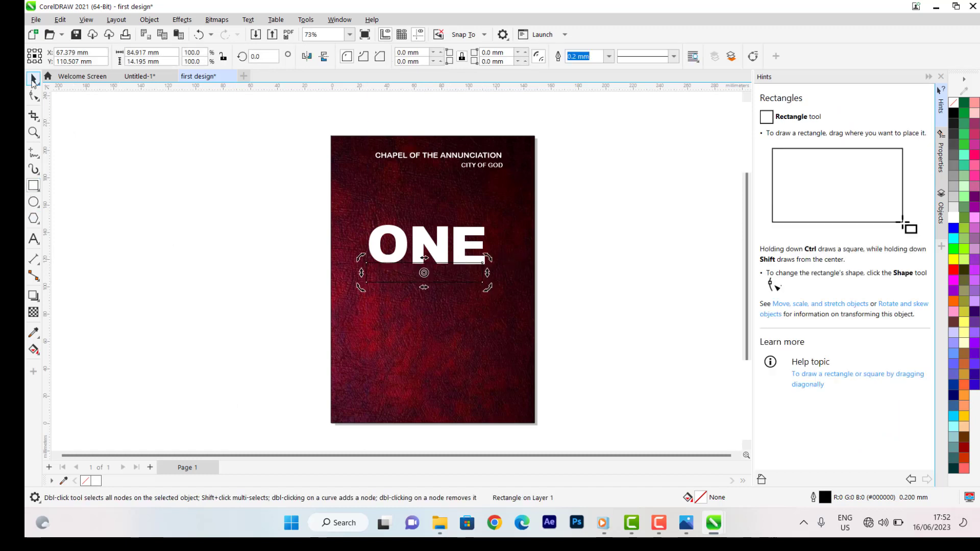
click(33, 79)
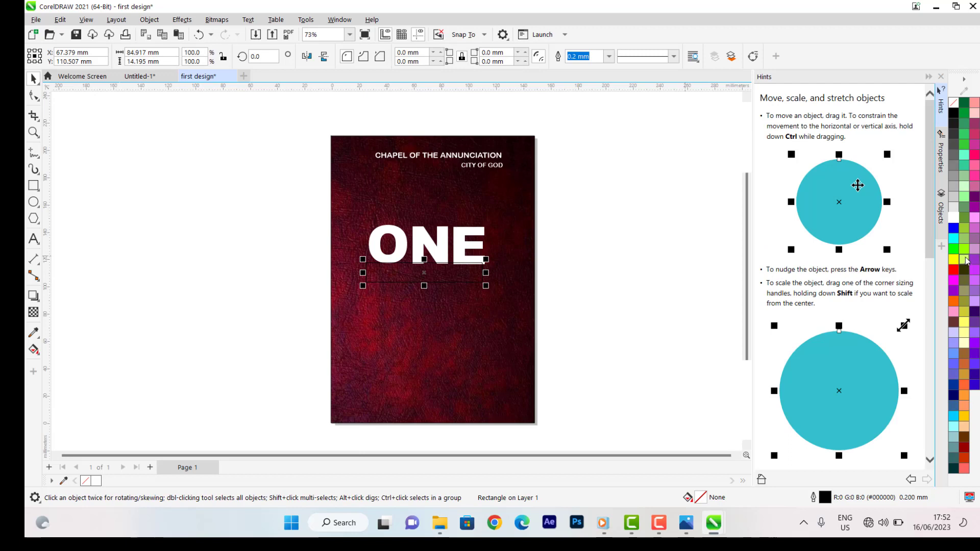
click(954, 269)
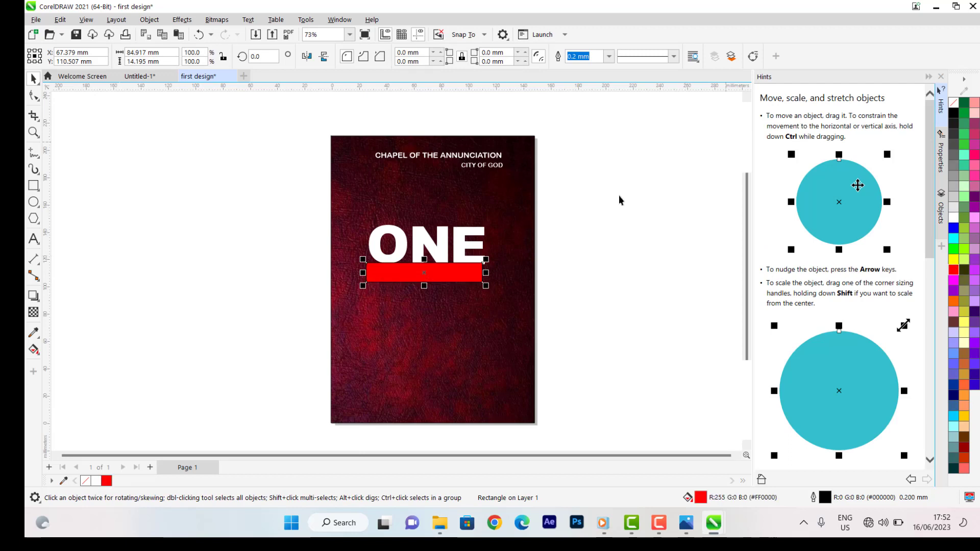
- Remove the black outline from the red bar
scroll(438, 279, up, 8)
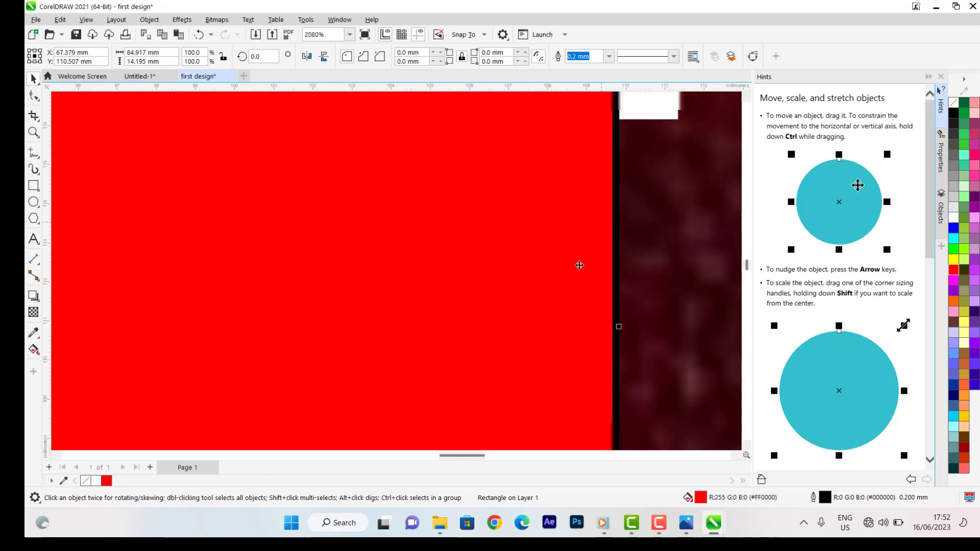
scroll(580, 265, down, 1)
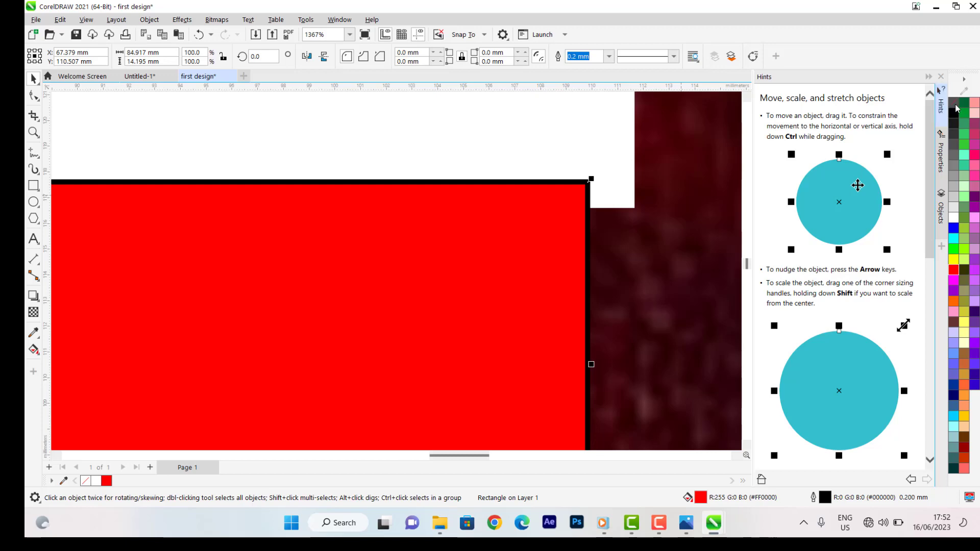
right_click(958, 107)
click(904, 110)
scroll(517, 255, down, 1)
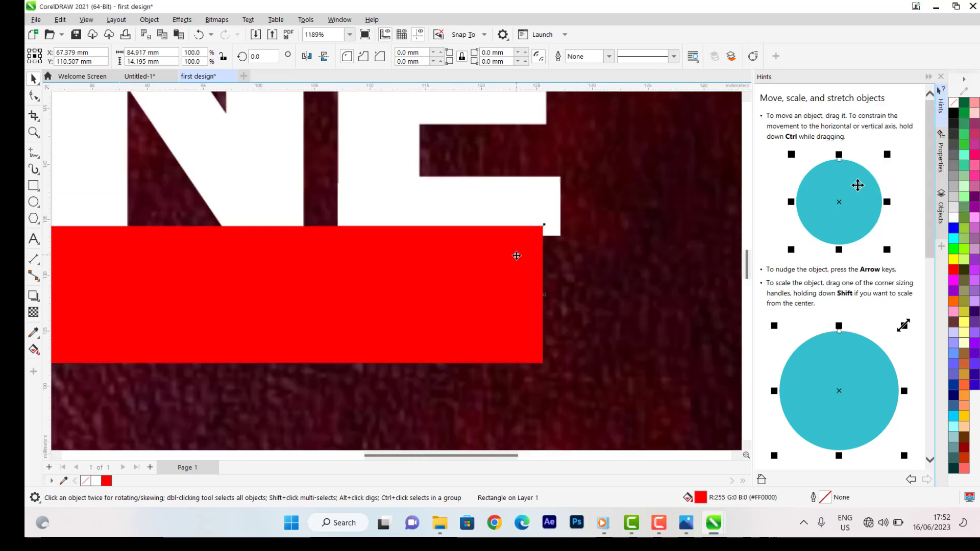
- Shift the red bar slightly right, then move the letters of "ONE" right over it, tightening the O against the N
scroll(517, 256, down, 4)
drag(400, 284, 432, 287)
click(309, 229)
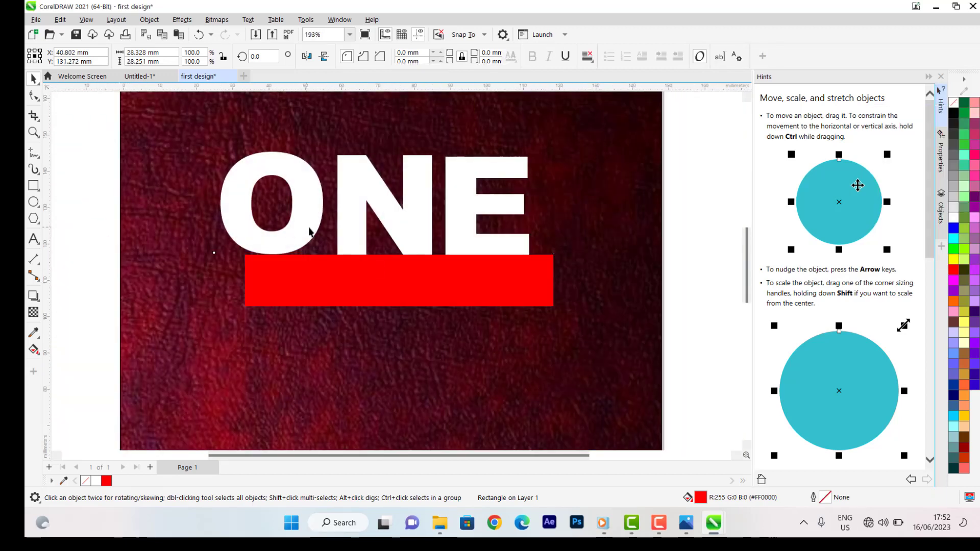
drag(309, 228, 483, 221)
drag(420, 220, 425, 224)
drag(320, 229, 333, 234)
scroll(295, 168, down, 3)
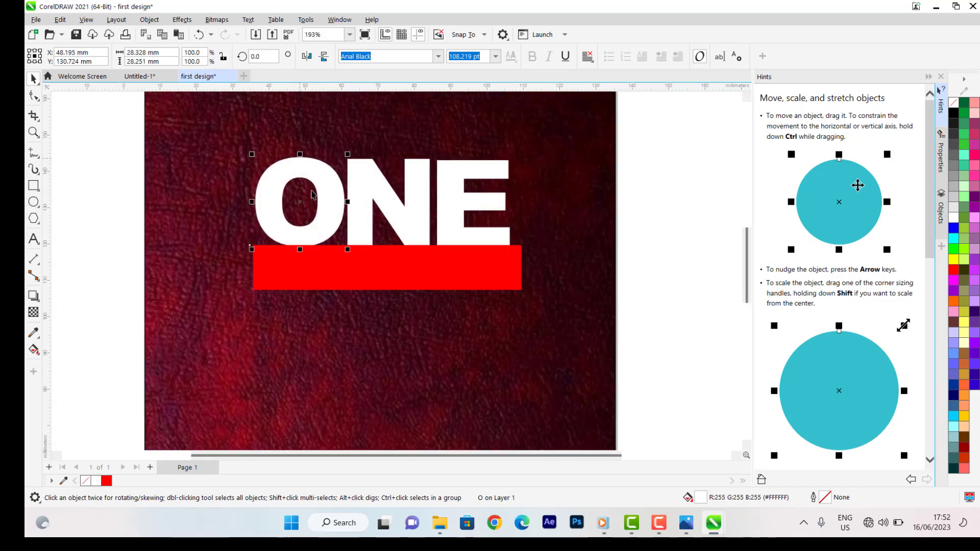
scroll(244, 152, up, 2)
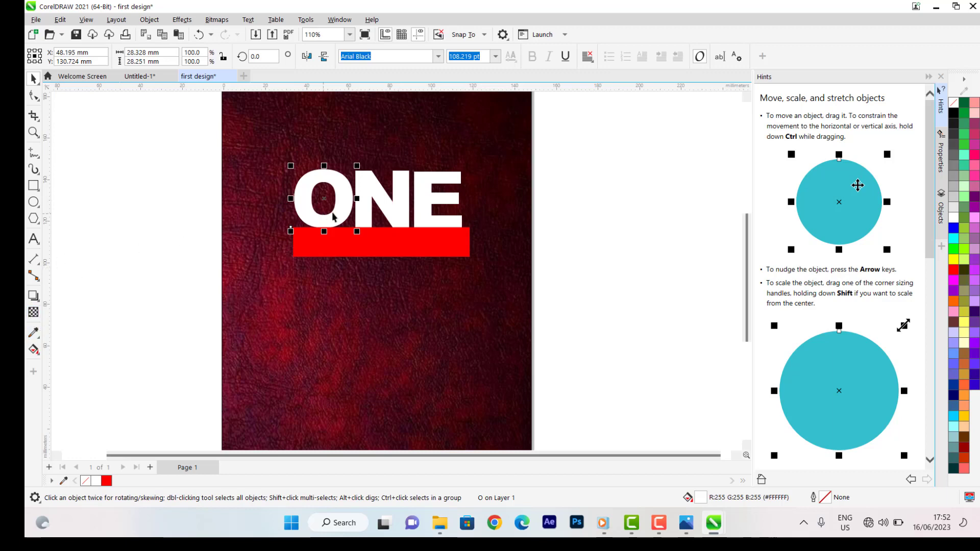
scroll(332, 214, up, 5)
drag(328, 210, 342, 214)
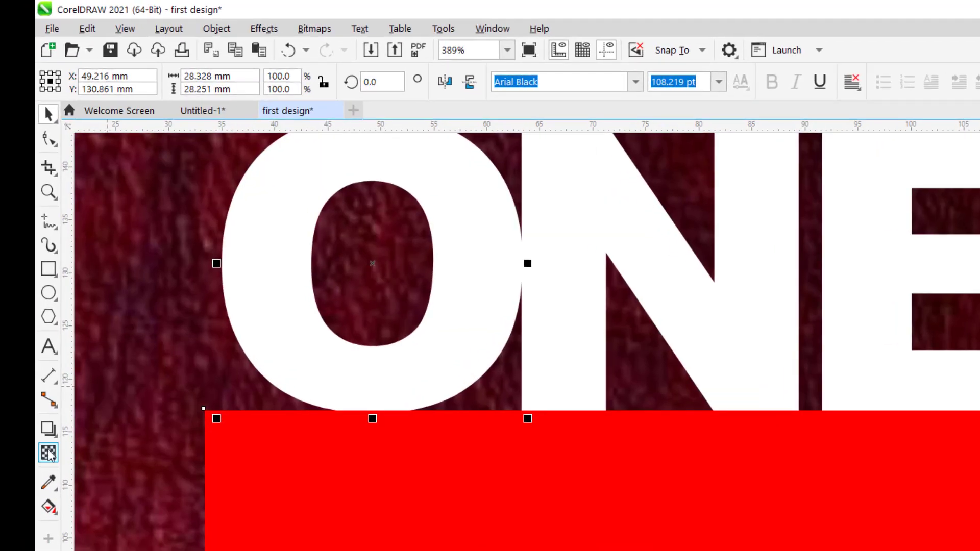
- Fade the right side of the O with a horizontal fountain transparency from 0 to 100, and nudge the letter toward the N
click(50, 454)
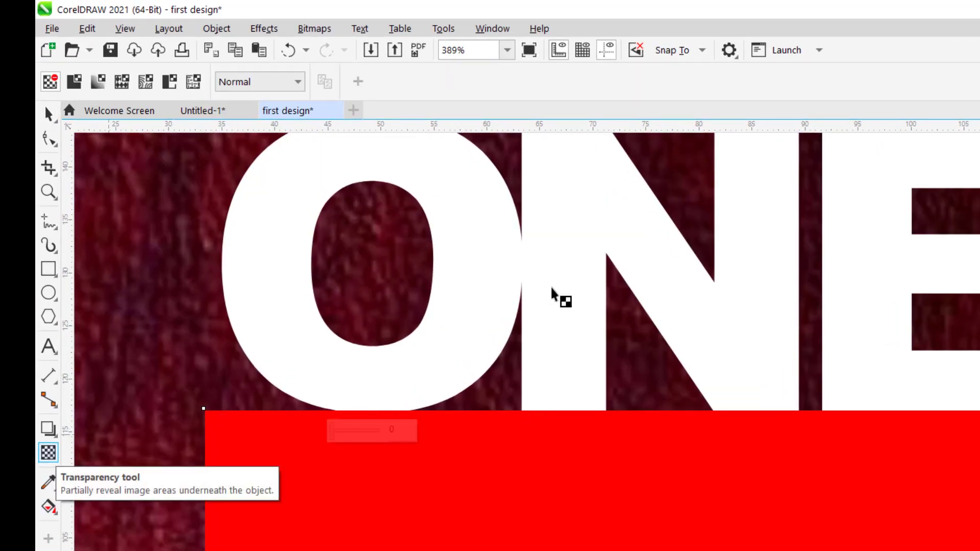
drag(484, 266, 561, 264)
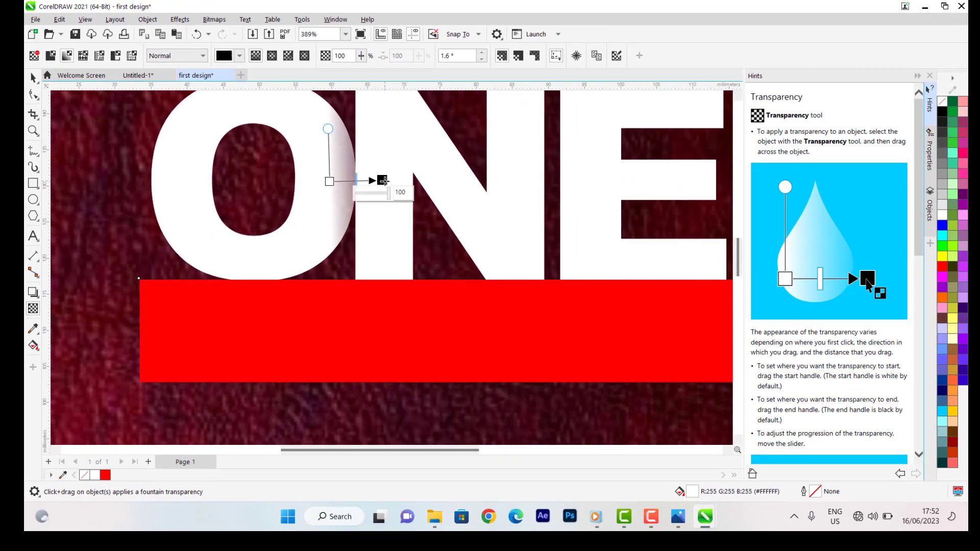
drag(328, 182, 286, 187)
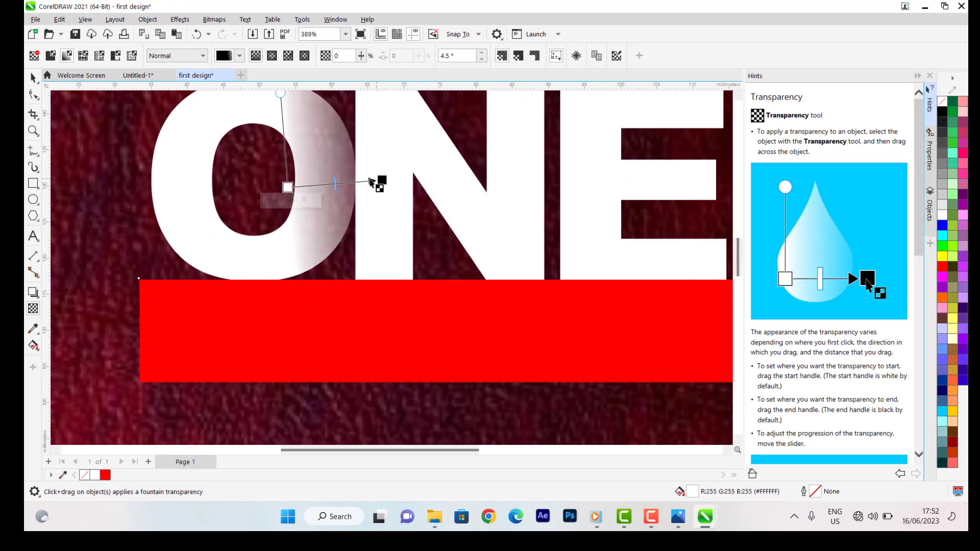
scroll(359, 234, down, 3)
scroll(365, 212, up, 3)
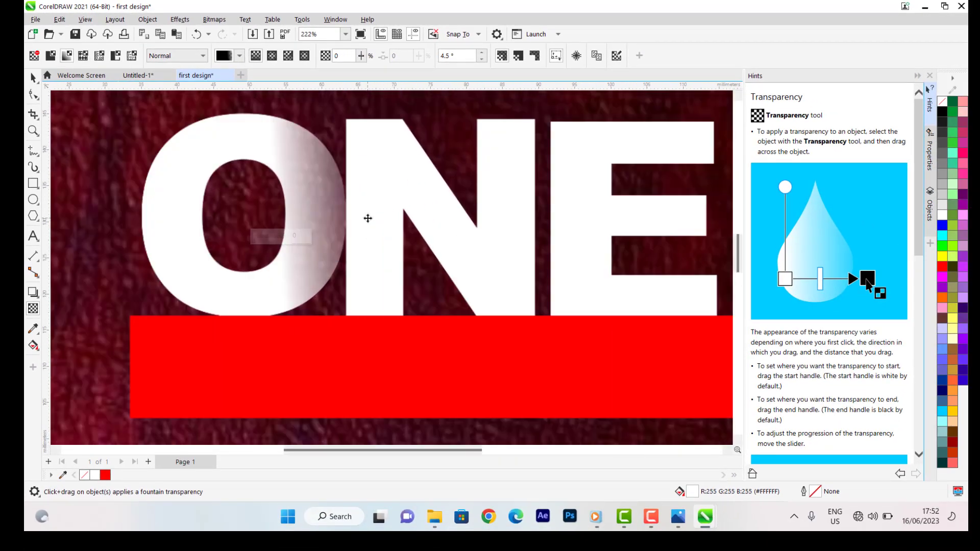
mouse_move(374, 216)
mouse_down()
mouse_move(382, 217)
mouse_move(366, 218)
mouse_up()
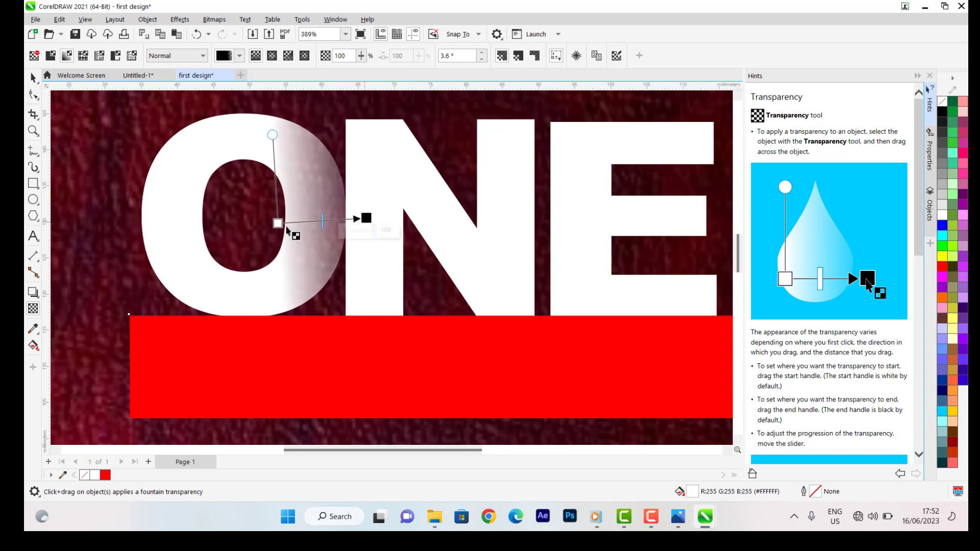
drag(277, 221, 283, 223)
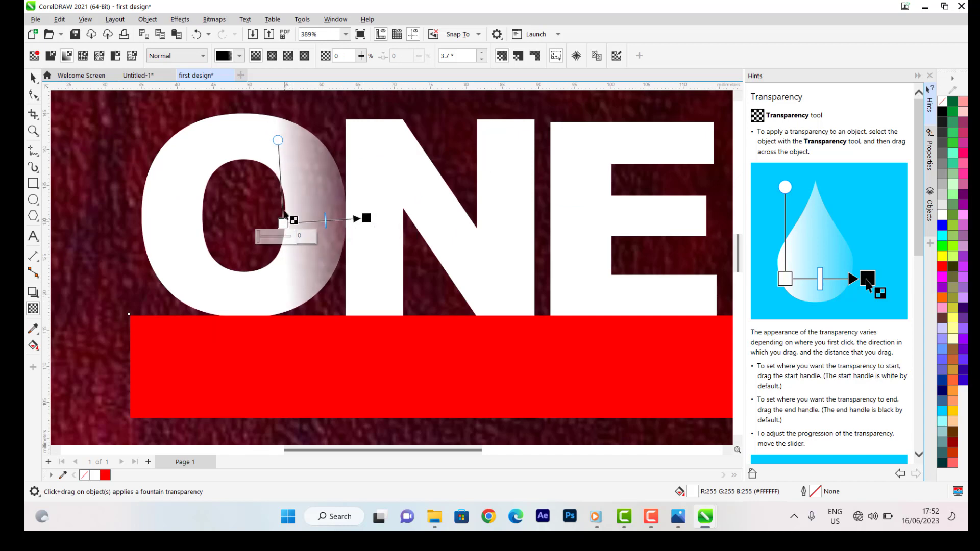
click(33, 77)
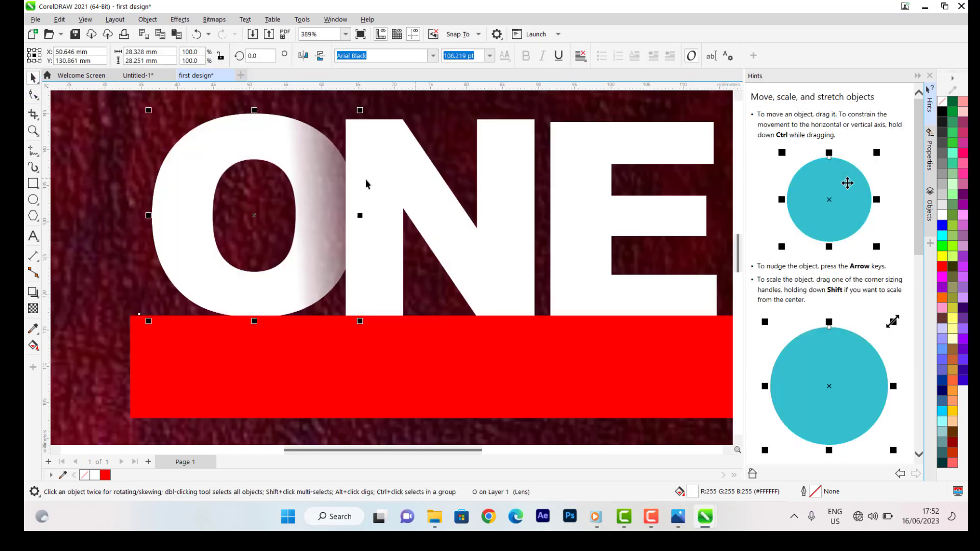
- Apply a near-horizontal fountain transparency to the N so its right stem fades from 0 to 100 toward the E
click(366, 184)
scroll(366, 184, down, 5)
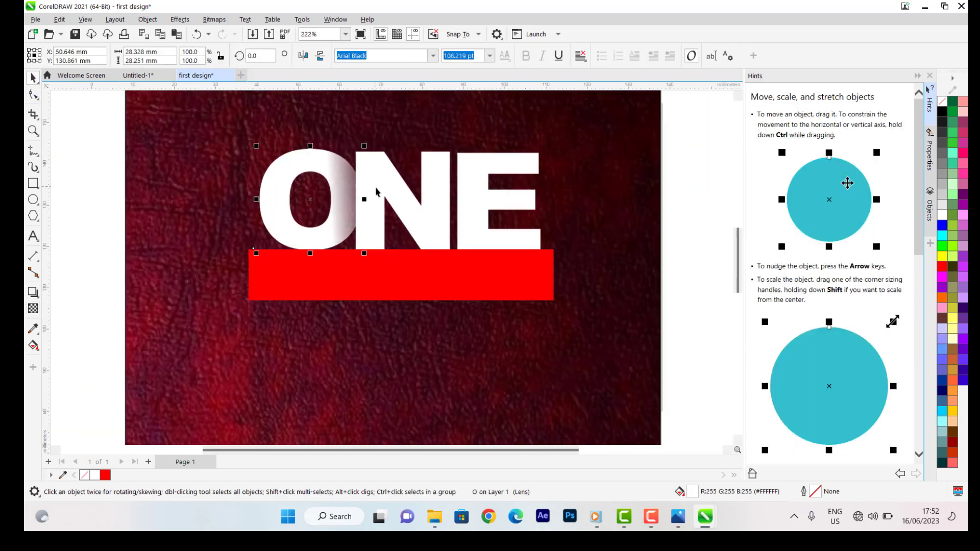
scroll(419, 204, up, 4)
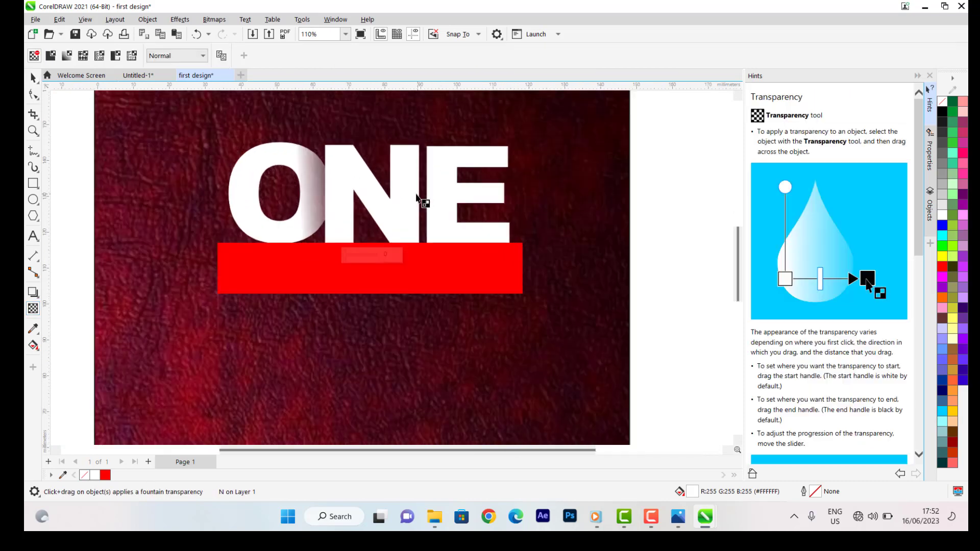
drag(384, 202, 433, 204)
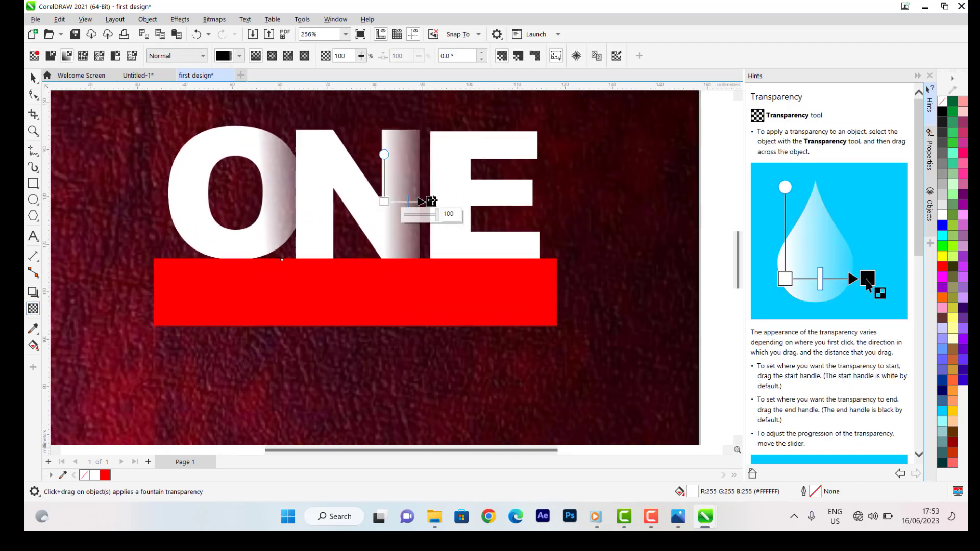
scroll(432, 206, up, 5)
scroll(433, 206, up, 2)
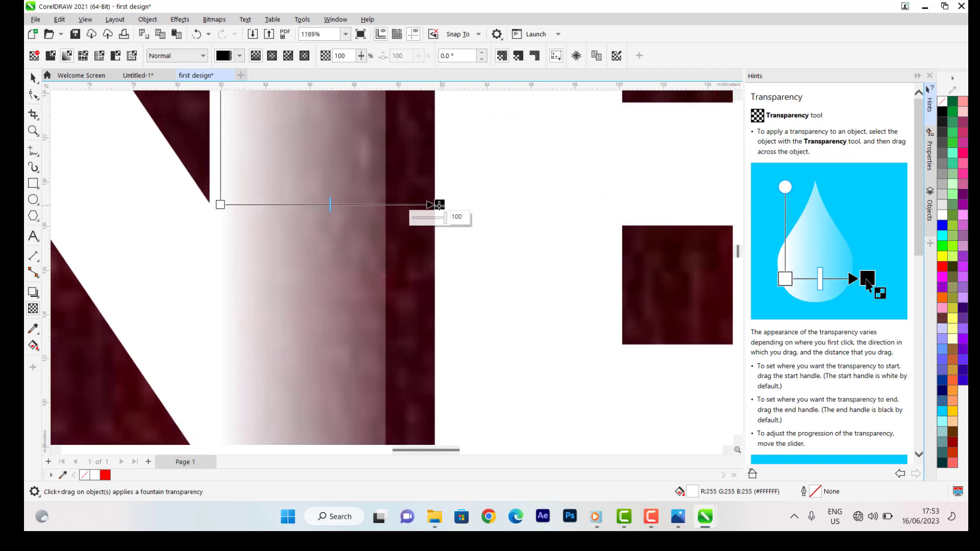
drag(437, 206, 413, 209)
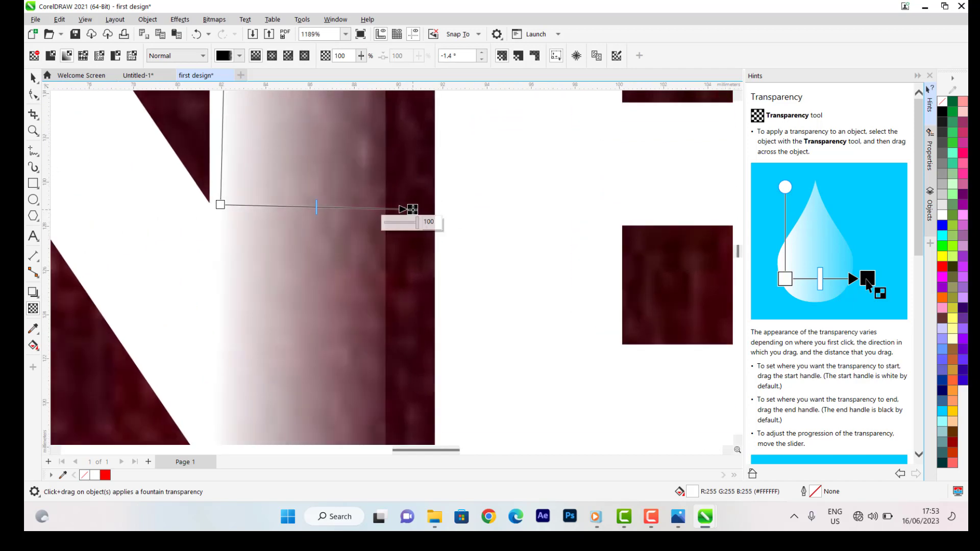
scroll(306, 207, down, 8)
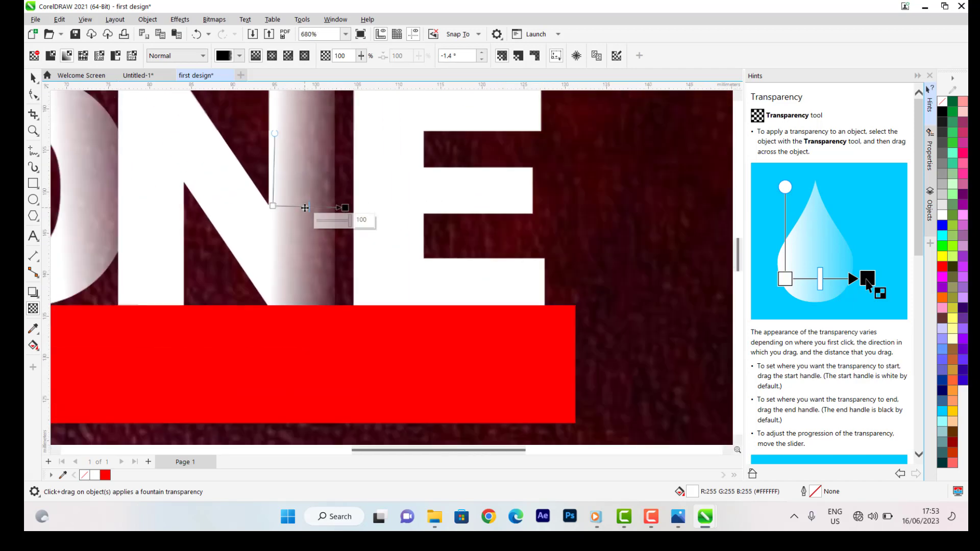
scroll(314, 192, up, 3)
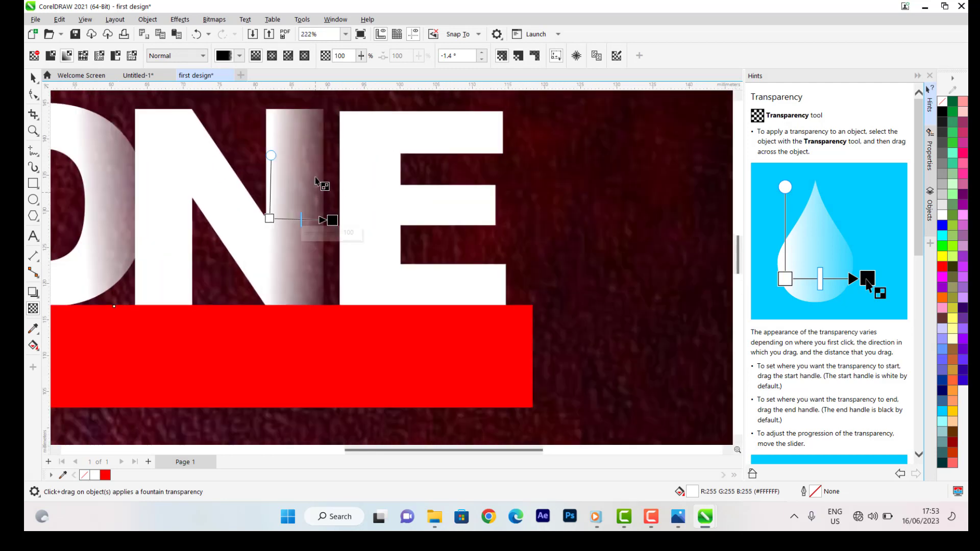
- Move the E left against the faded edge of the N, and nudge the O slightly right into the N
click(34, 78)
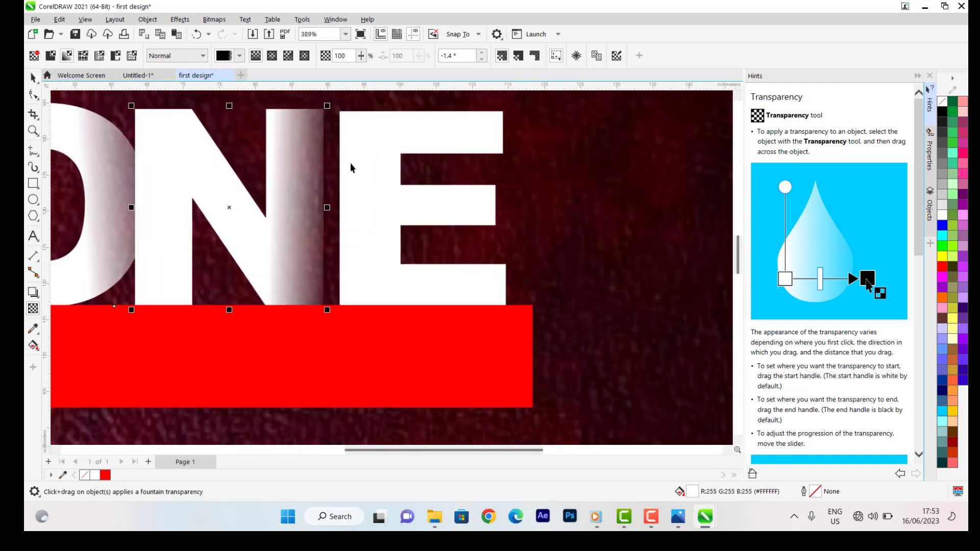
mouse_move(381, 197)
mouse_down()
mouse_move(371, 205)
mouse_move(366, 196)
mouse_up()
scroll(368, 196, down, 2)
scroll(260, 196, down, 3)
scroll(220, 204, up, 2)
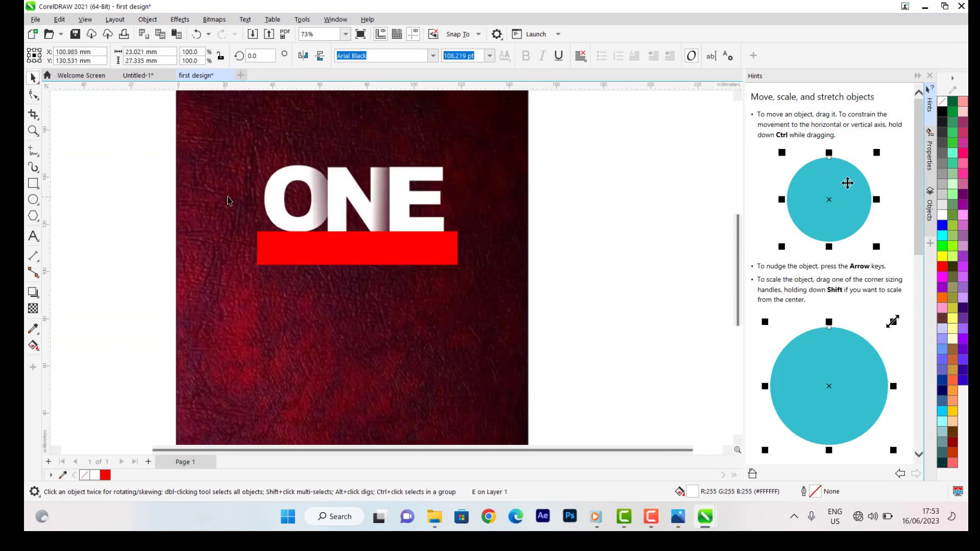
click(322, 201)
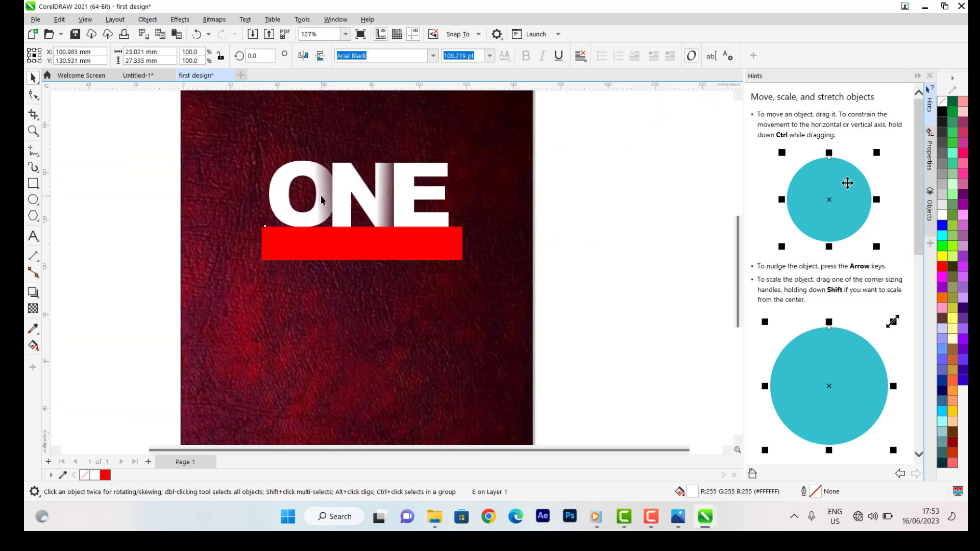
scroll(321, 201, up, 2)
drag(327, 201, 324, 201)
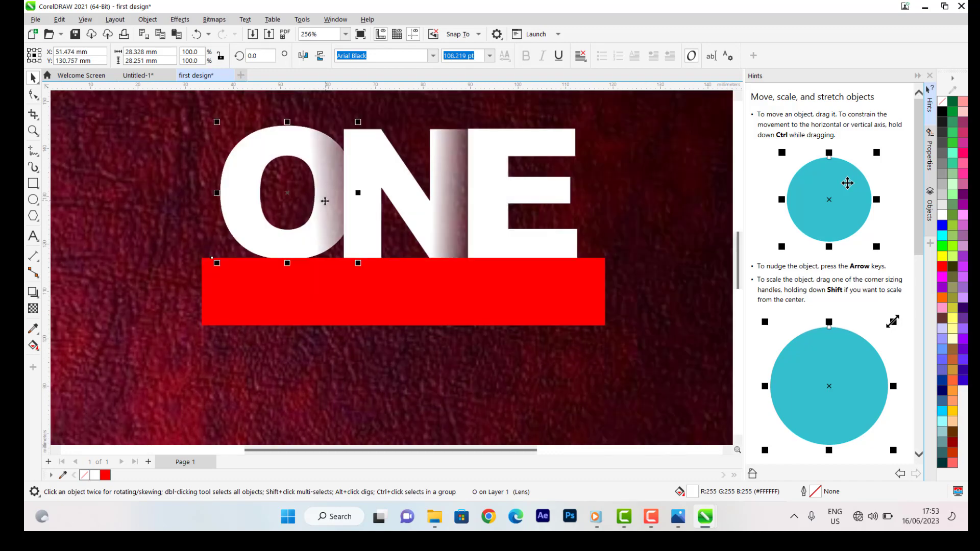
- Shorten the red bar from its left end to about 80 mm so it starts under the O
scroll(323, 201, down, 2)
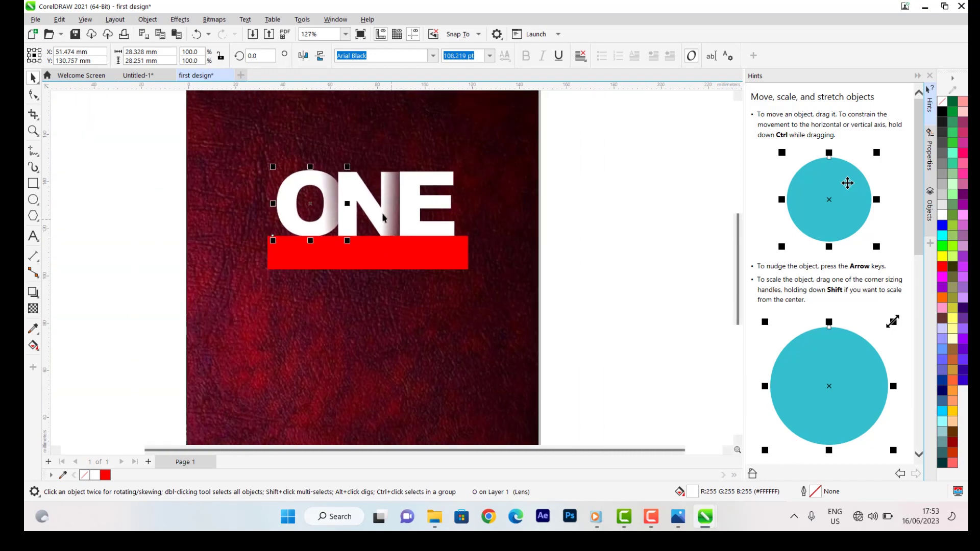
click(277, 265)
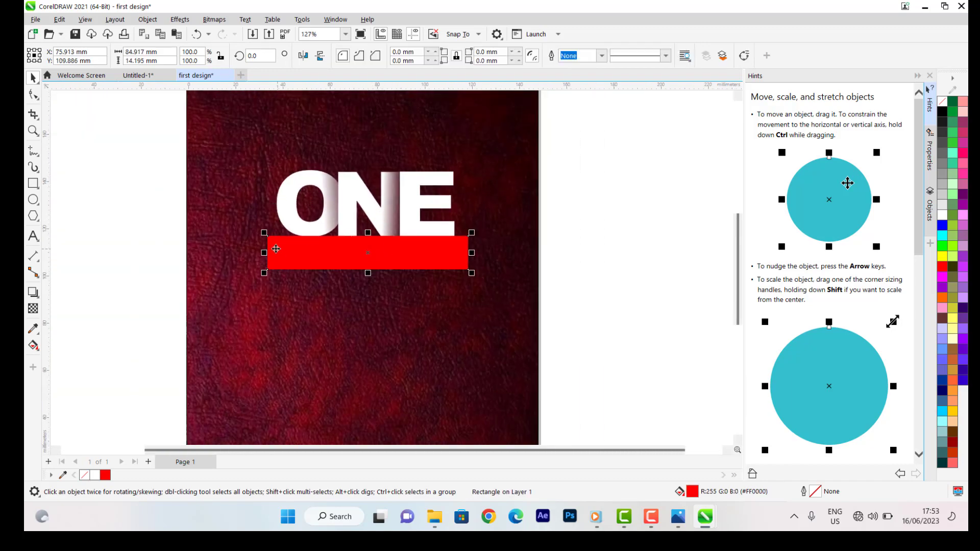
drag(265, 254, 278, 254)
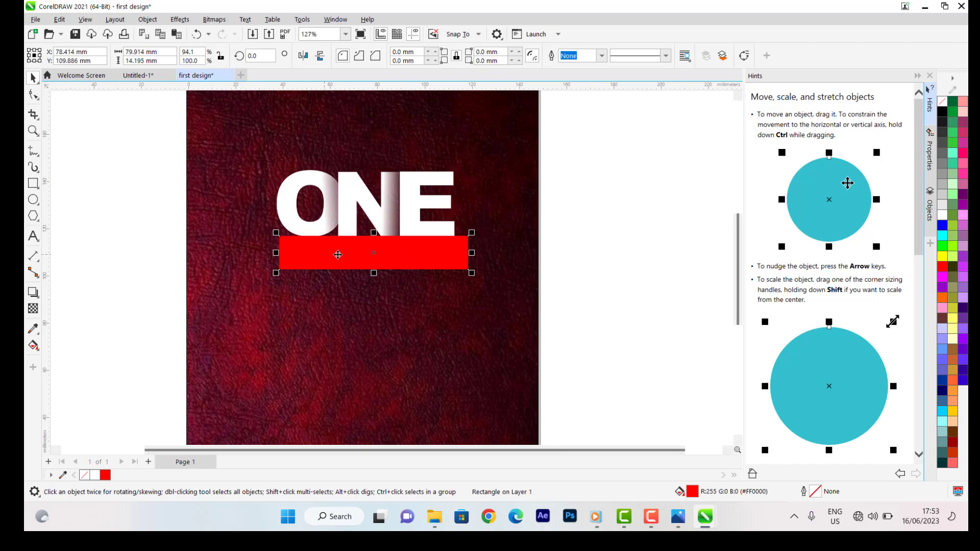
- Add the text "WITH" in the empty area below the red bar and change it to a bolder font
click(33, 237)
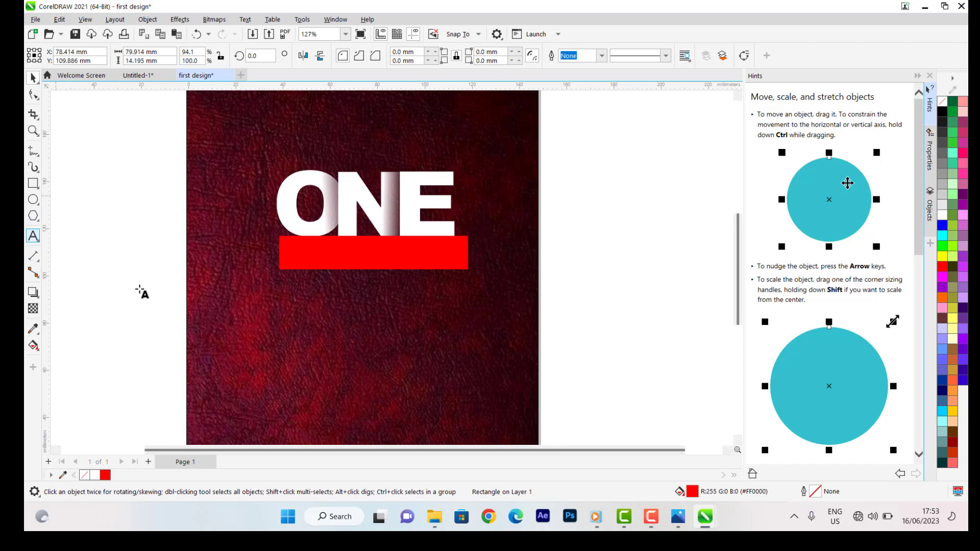
click(234, 346)
text(WIT)
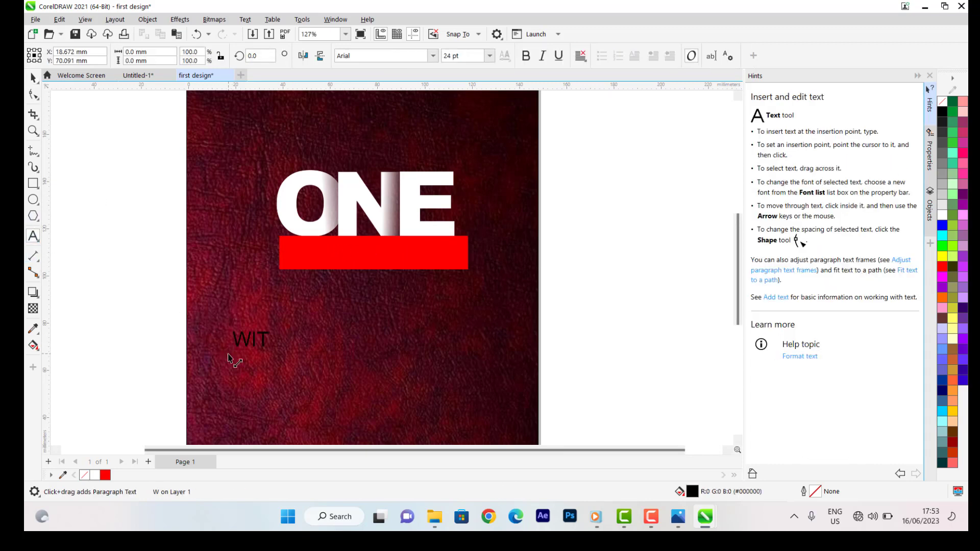
text(H)
key(ctrl+a)
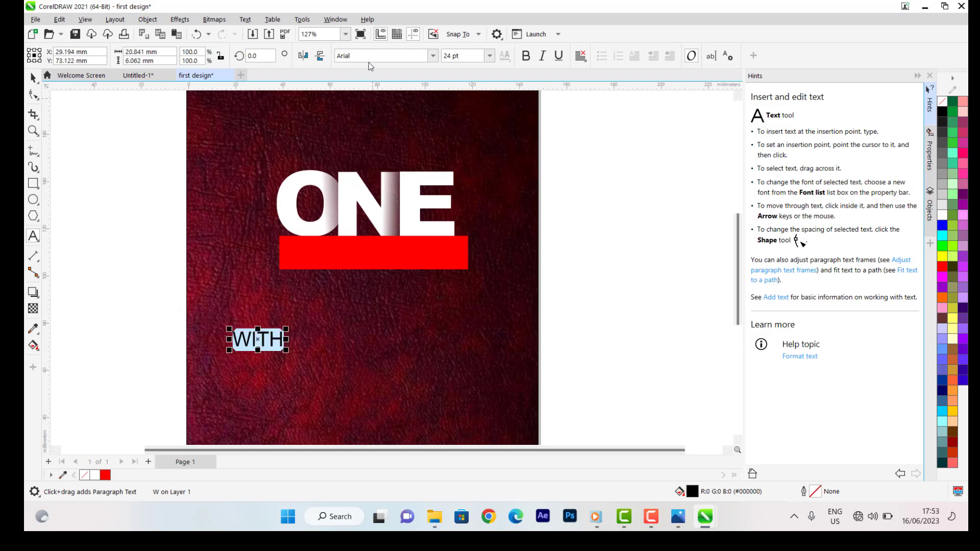
click(434, 56)
click(378, 104)
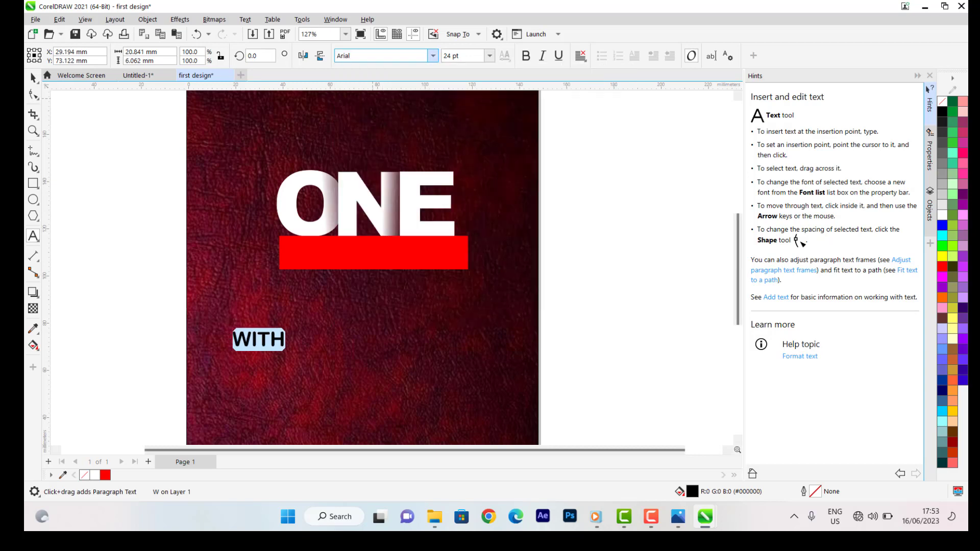
- Move the WITH text onto the red bar below ONE and fill it white
click(33, 77)
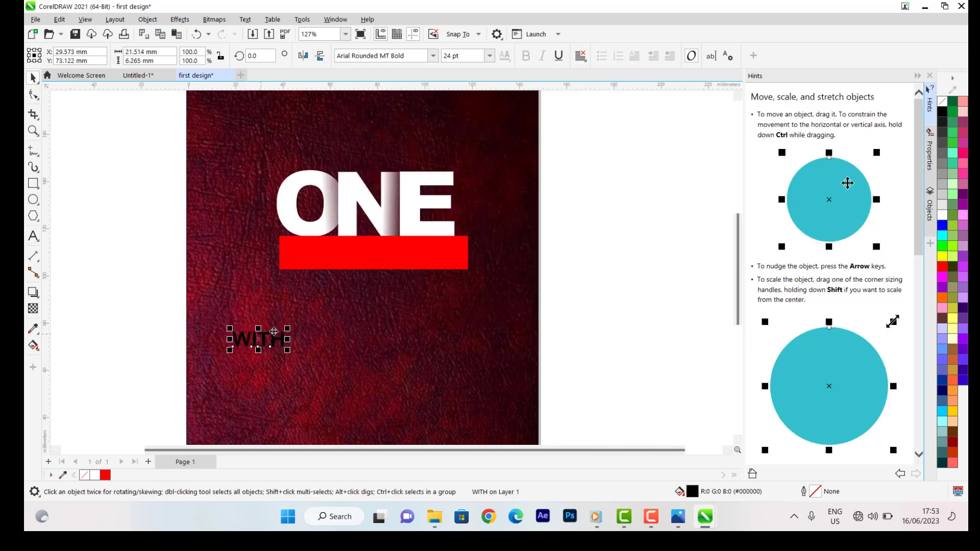
drag(266, 339, 360, 257)
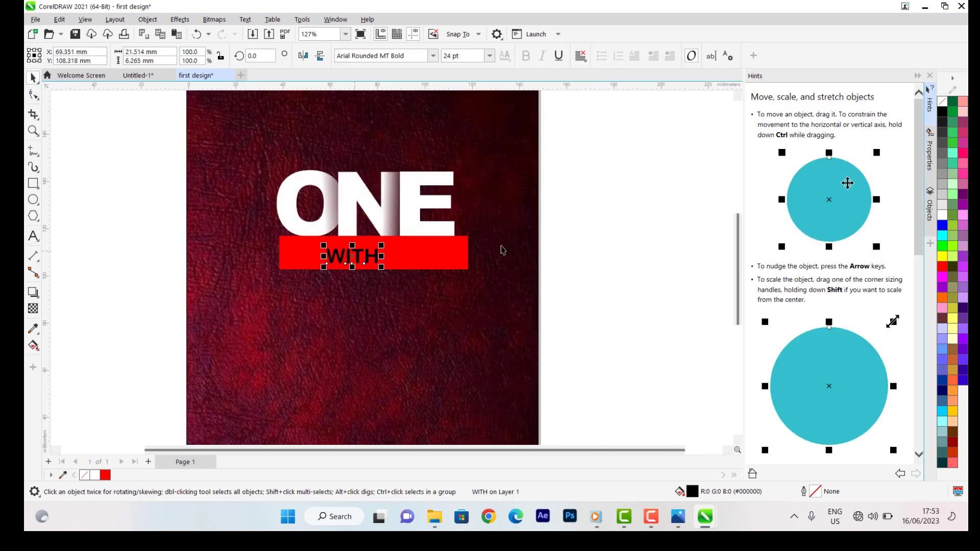
click(943, 215)
scroll(339, 250, up, 3)
drag(339, 253, 358, 252)
click(944, 255)
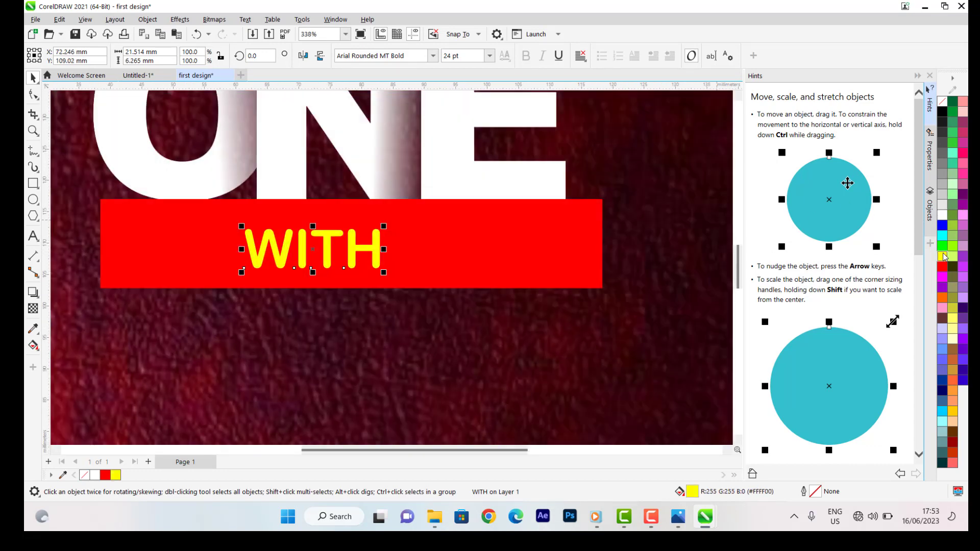
scroll(388, 238, down, 3)
scroll(388, 237, up, 2)
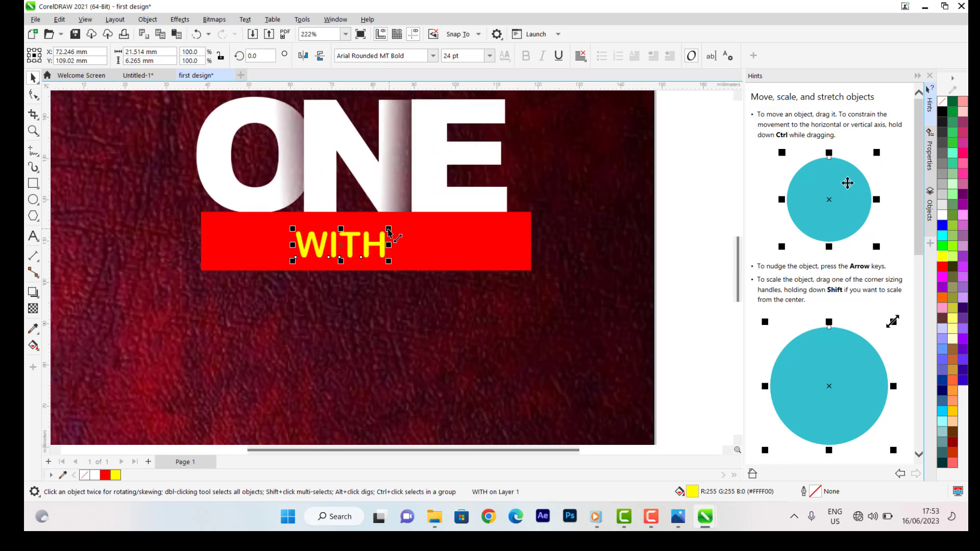
click(943, 218)
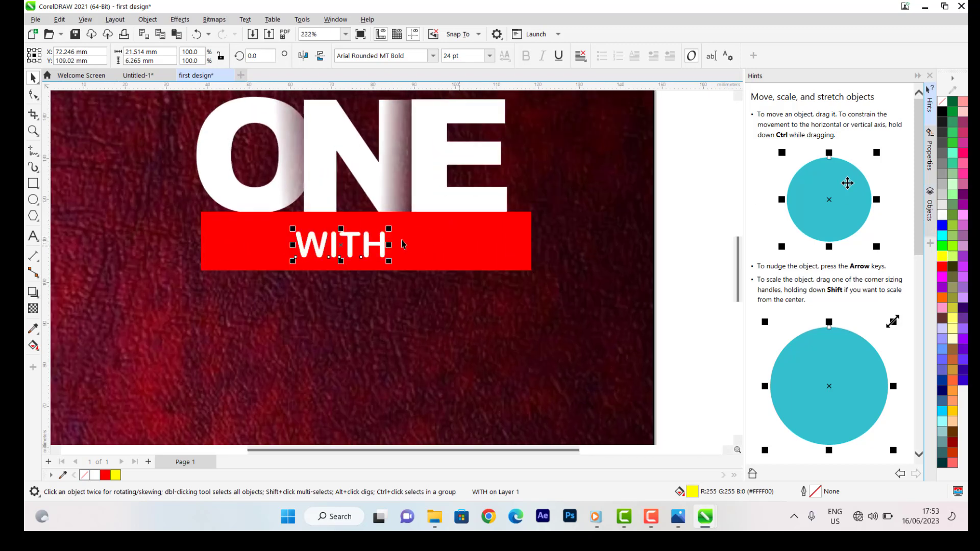
- Enlarge WITH to about 24 mm wide near the middle of the red bar, and shorten the bar from its right end to about 76 mm
drag(372, 242, 427, 268)
scroll(339, 217, down, 4)
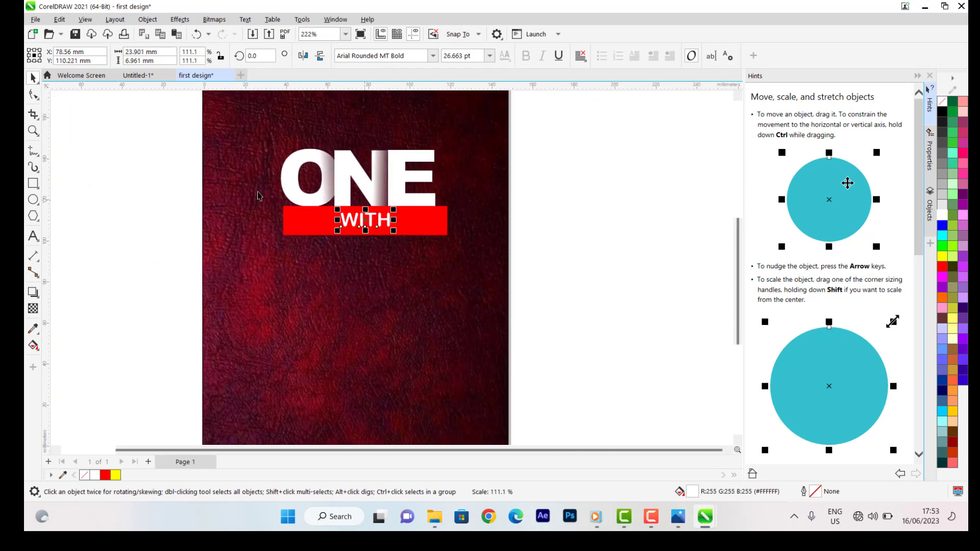
scroll(339, 217, up, 3)
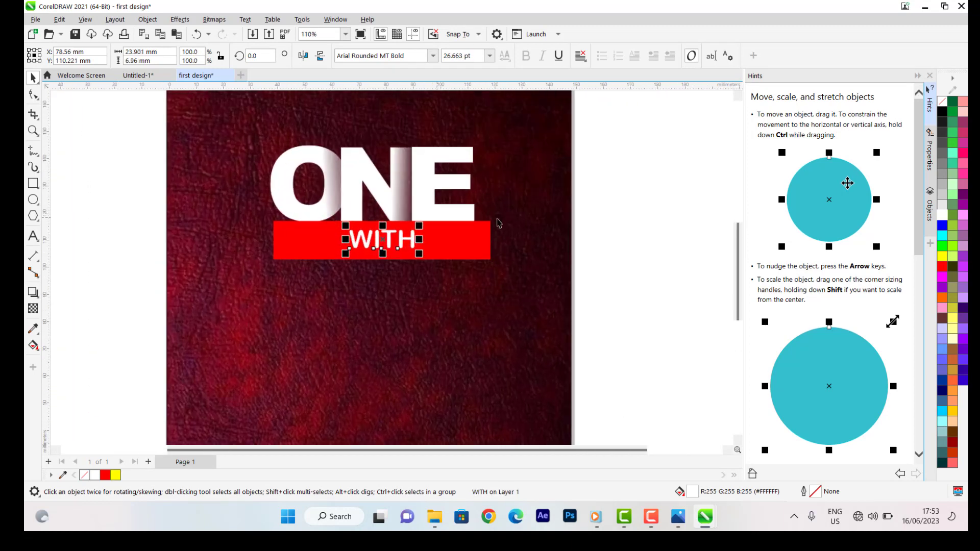
click(465, 233)
drag(494, 243, 483, 243)
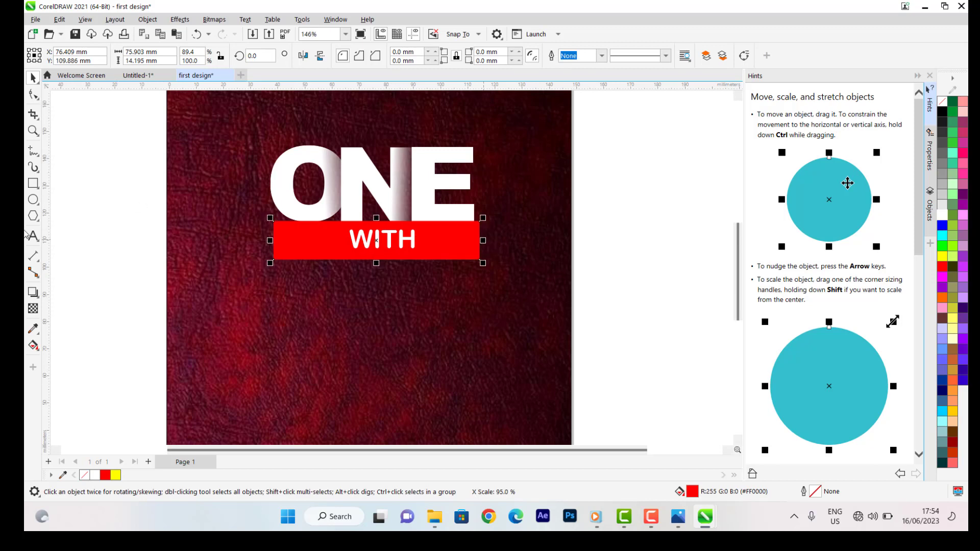
- Duplicate the O of ONE and place the copy below the red bar
click(284, 181)
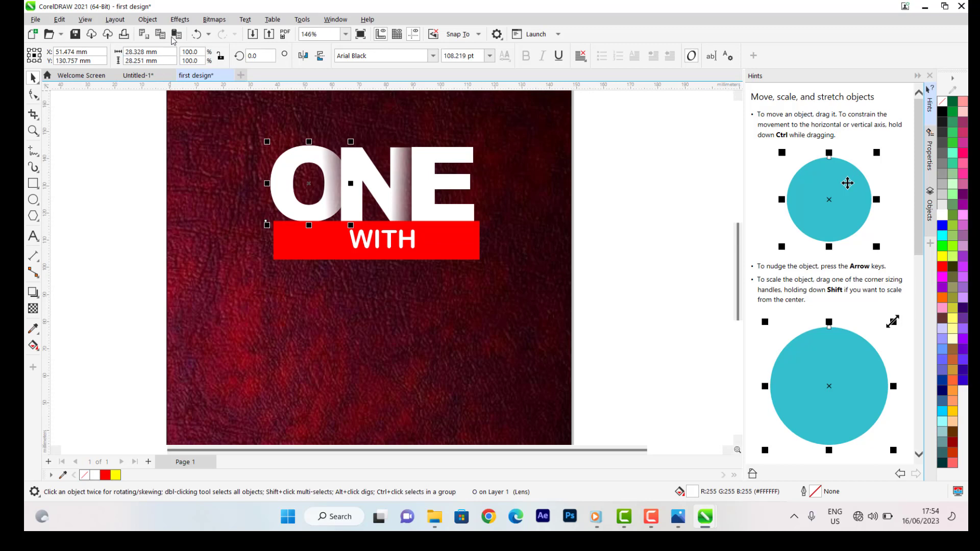
click(148, 19)
mouse_move(174, 23)
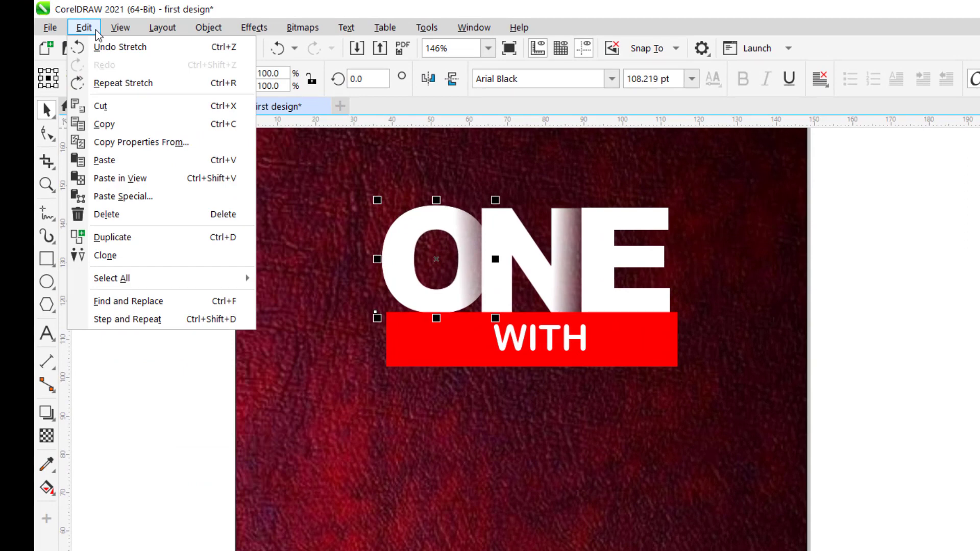
click(113, 240)
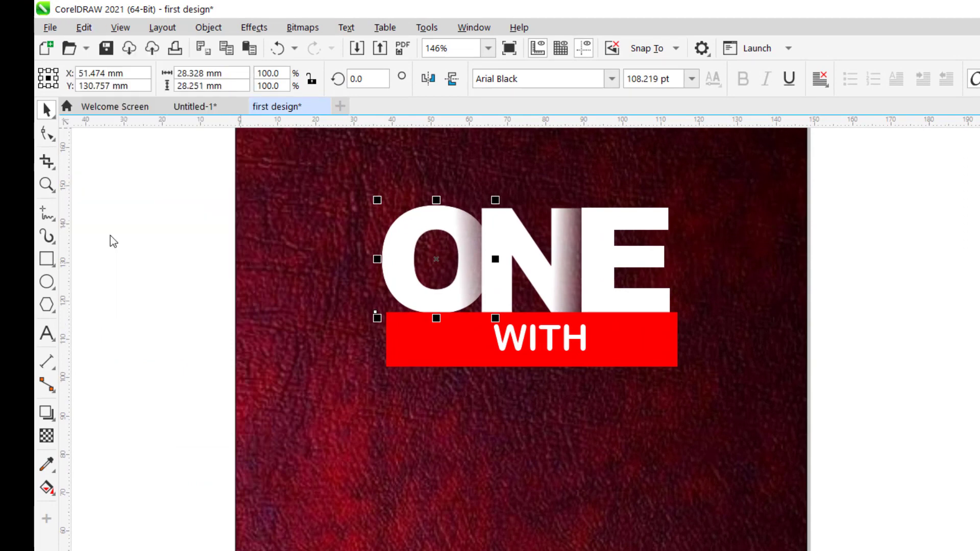
drag(452, 246, 466, 433)
- Change the copied letter below the bar to G and fill it yellow
key(F8)
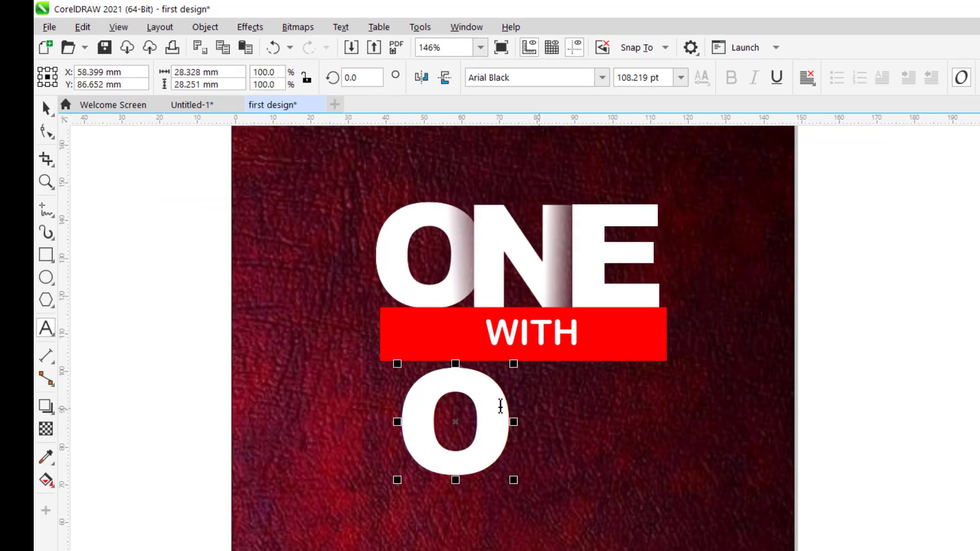
double_click(494, 407)
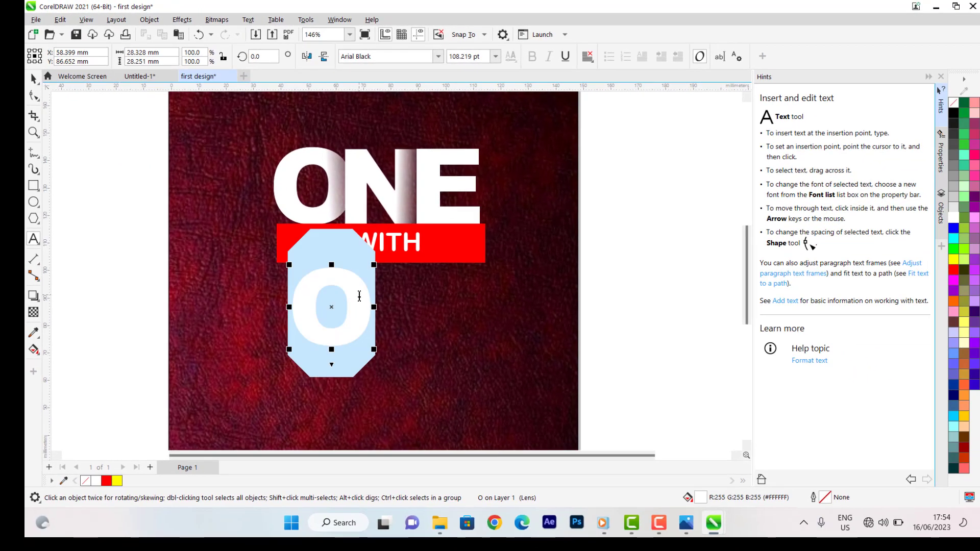
click(359, 296)
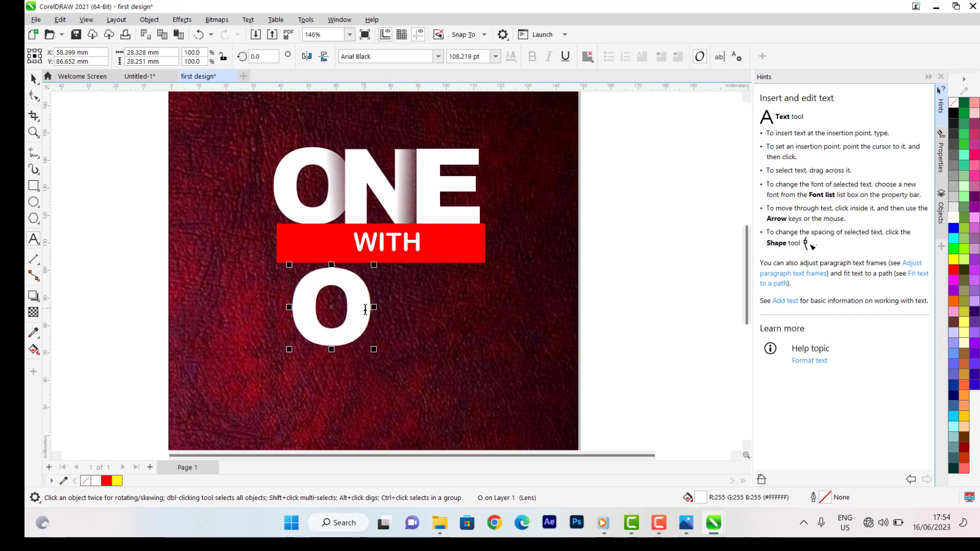
click(365, 310)
double_click(365, 310)
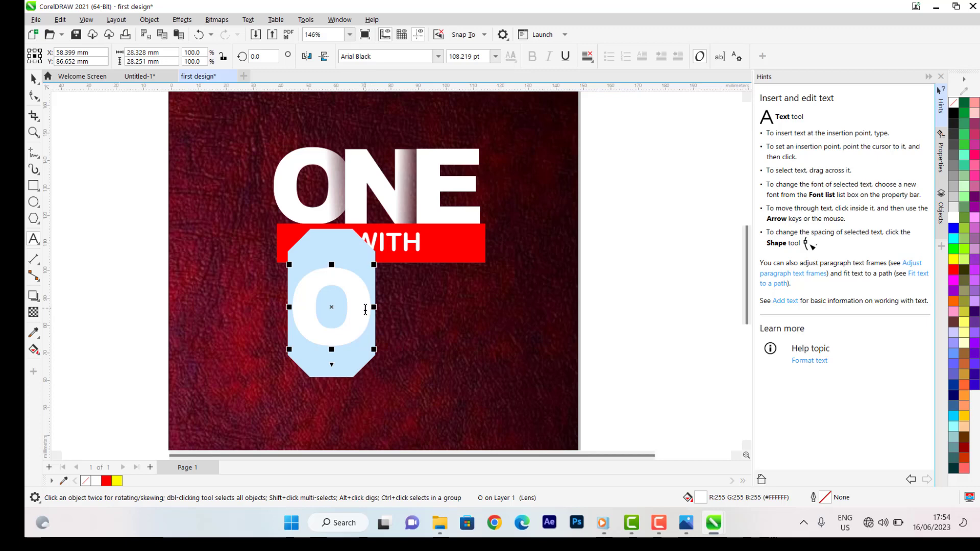
text(G)
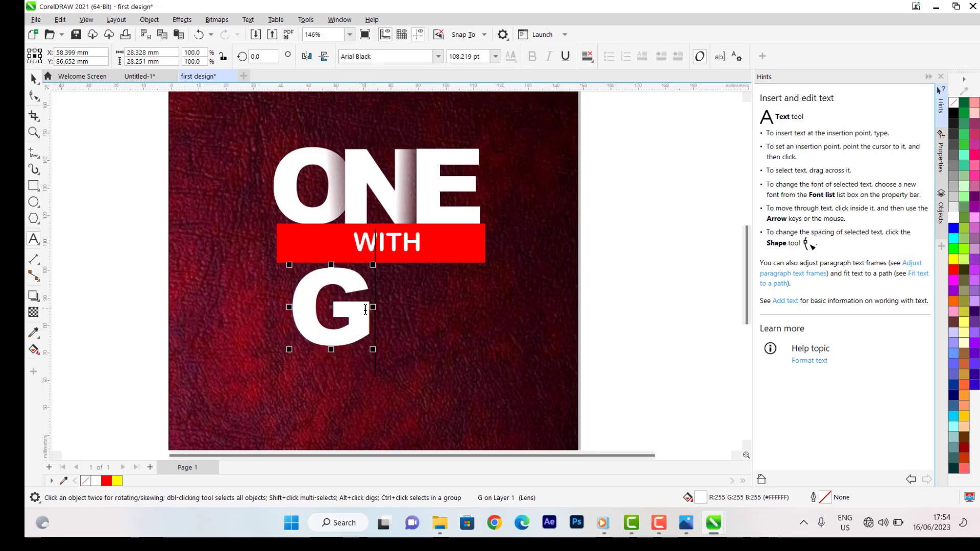
click(34, 78)
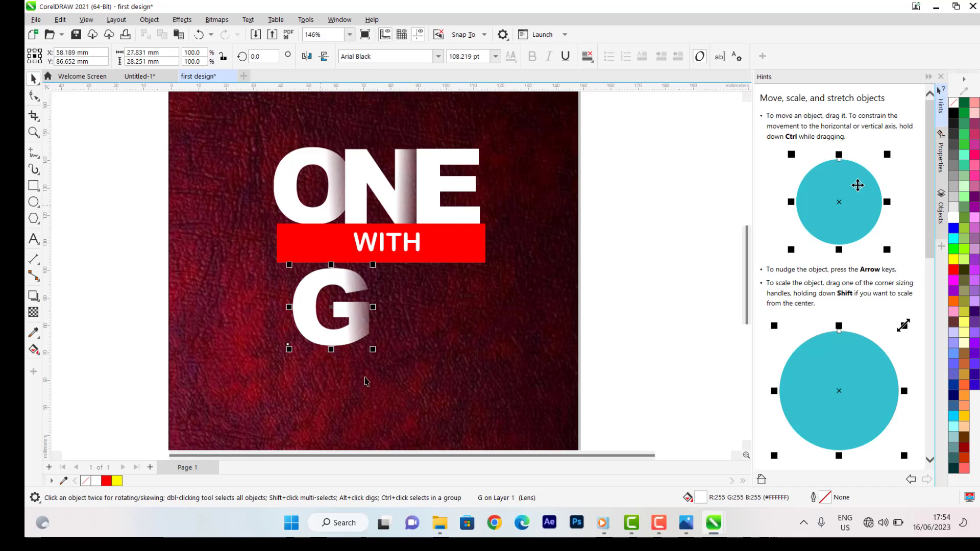
click(117, 481)
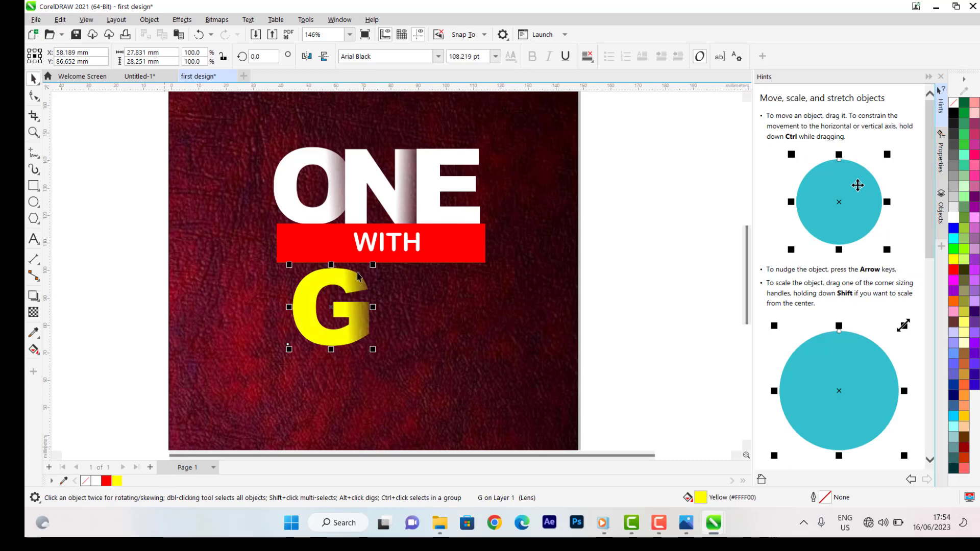
- Bring the G in front of the red bar, overlapping the bar's left end, and enlarge it to about 33 mm high
drag(356, 336, 338, 314)
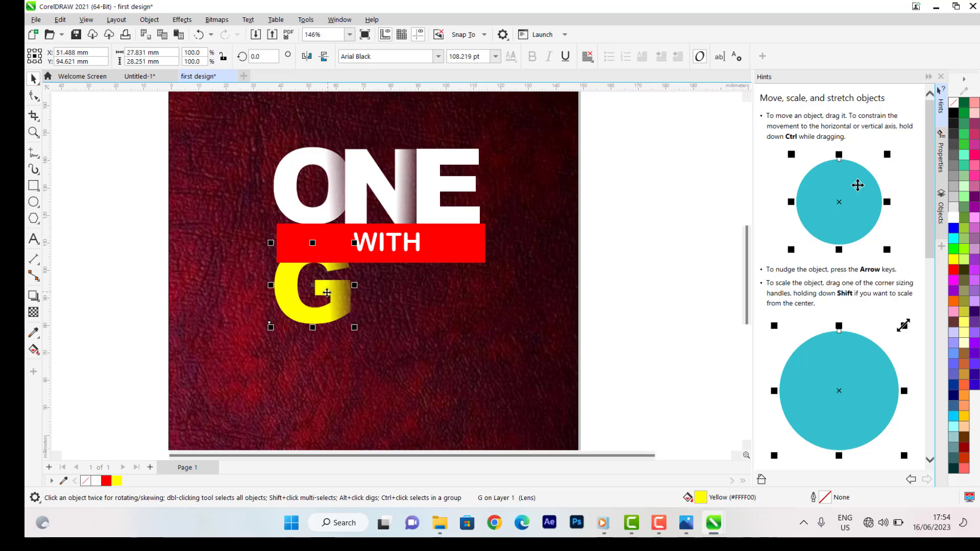
right_click(323, 294)
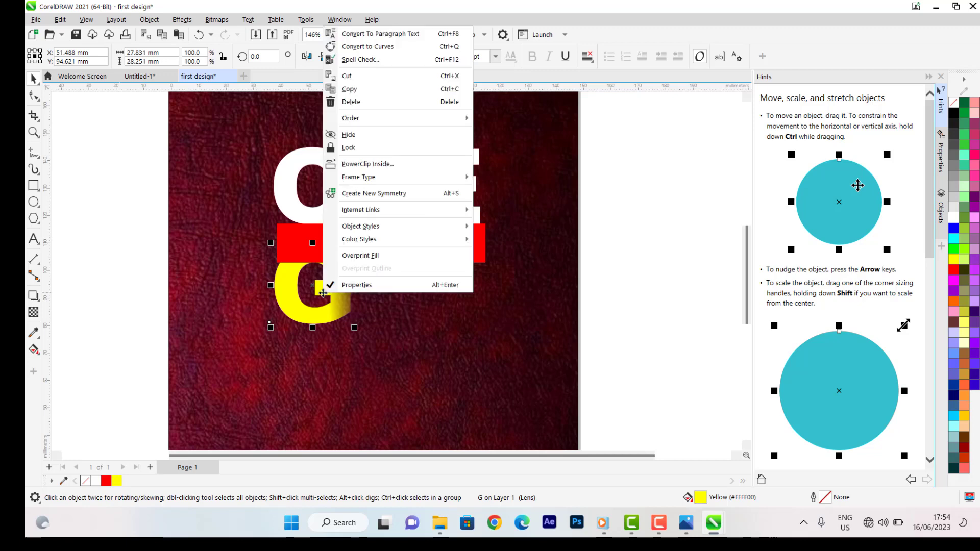
mouse_move(364, 120)
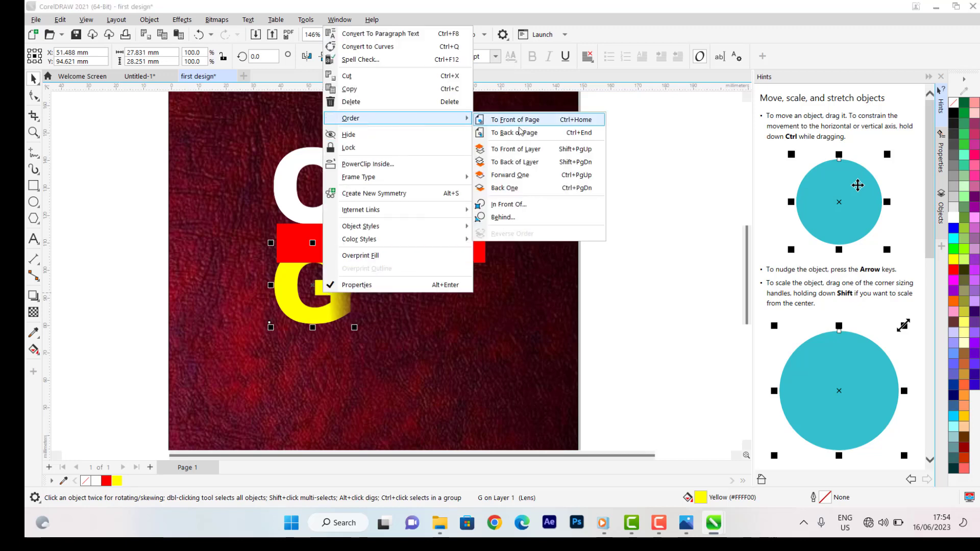
click(529, 205)
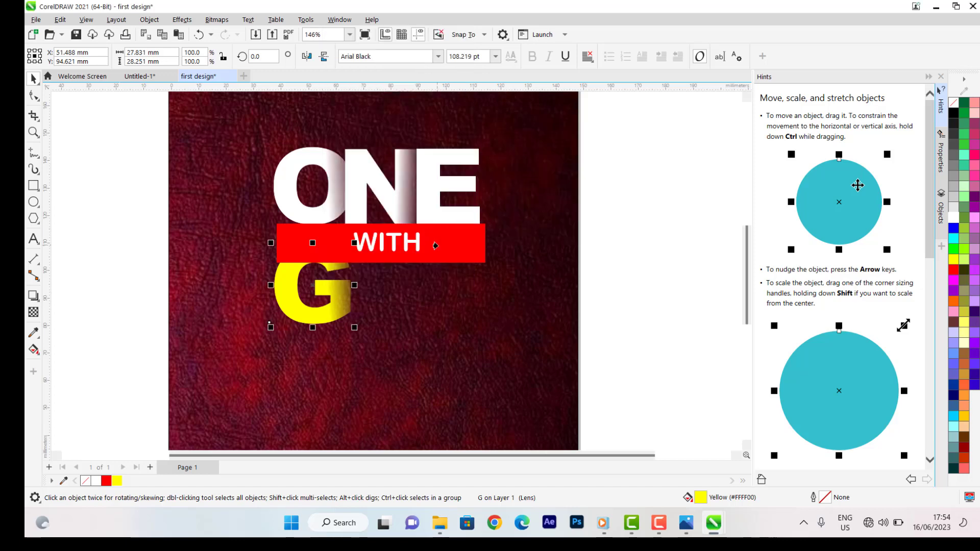
click(437, 245)
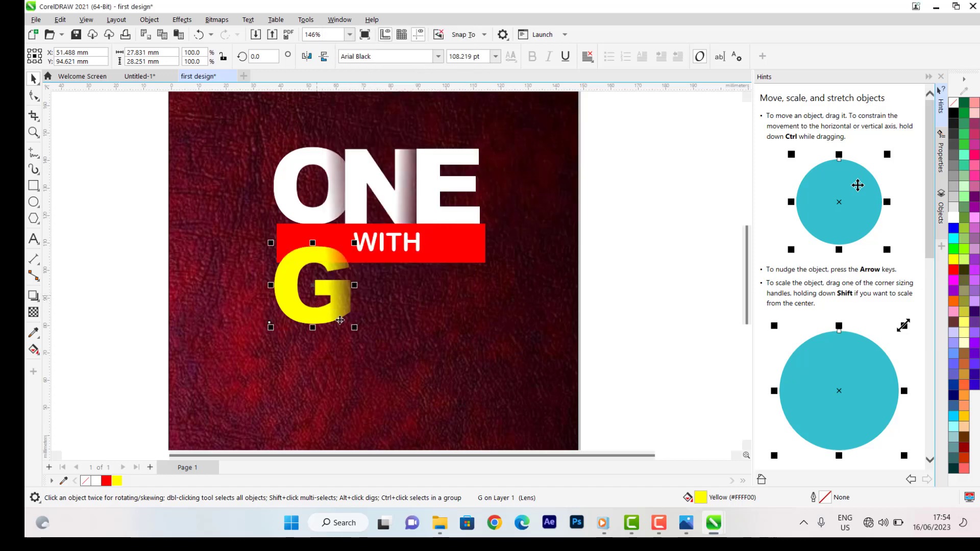
drag(356, 329, 369, 343)
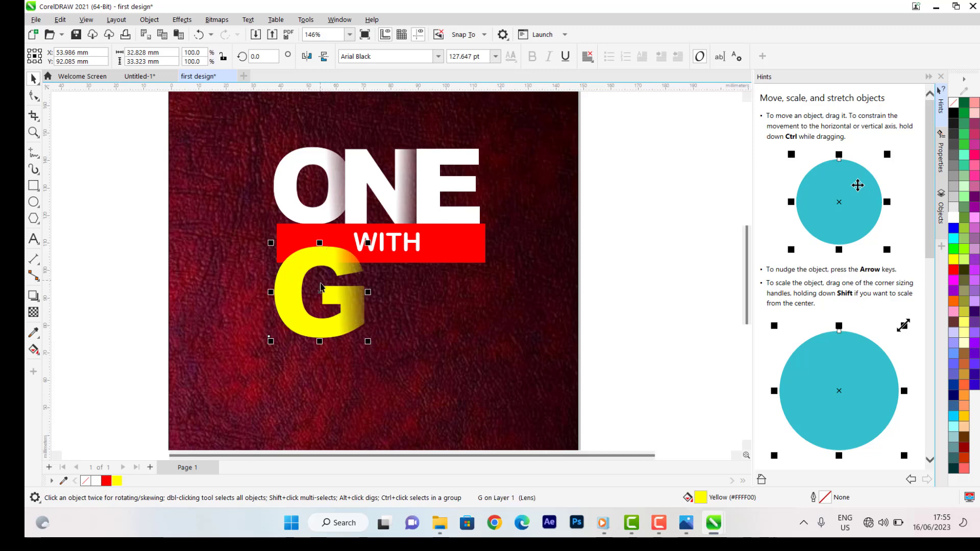
- Copy the G to its right as an O, and shift both letters slightly down and left to clear WITH
drag(320, 292, 406, 294)
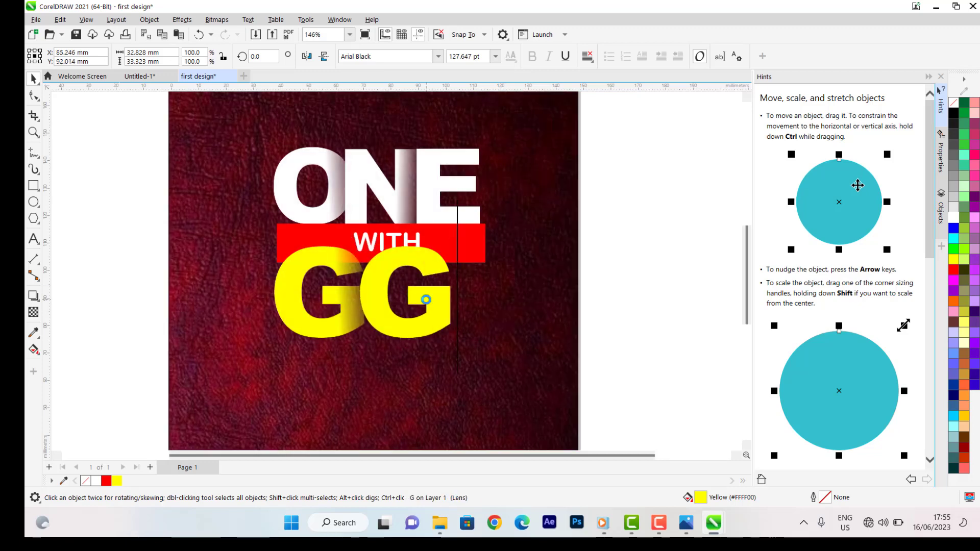
click(418, 302)
text(O)
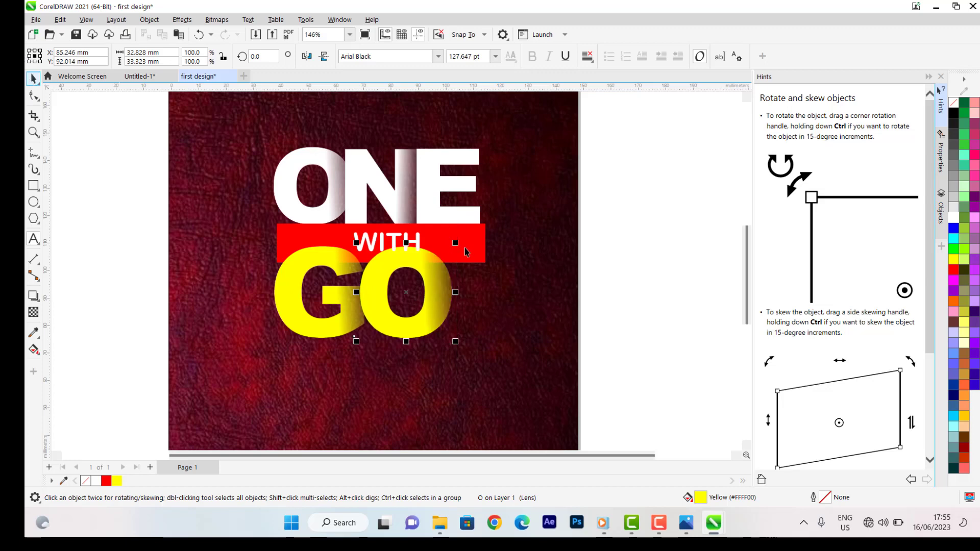
drag(431, 264, 426, 269)
drag(301, 268, 299, 269)
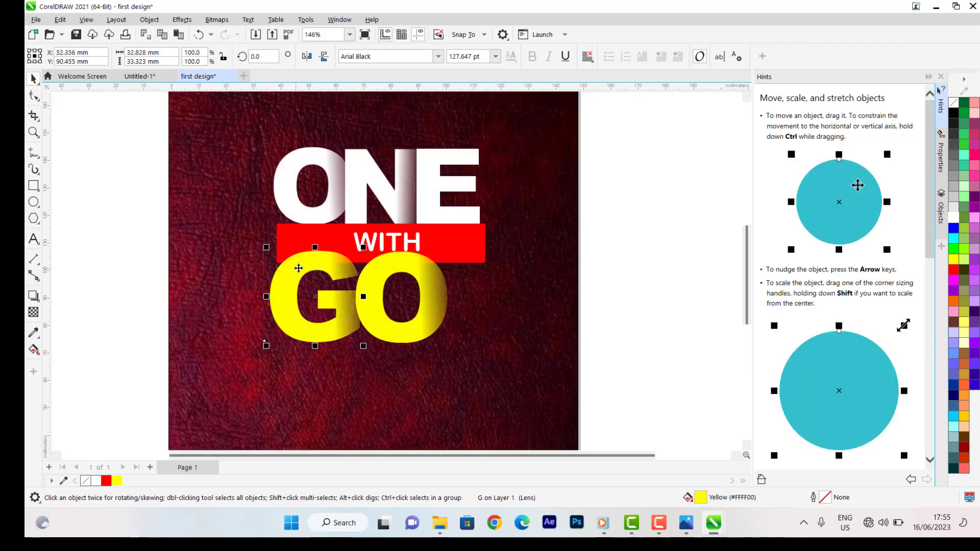
- Copy the yellow O to its right and change the copy to D
click(384, 285)
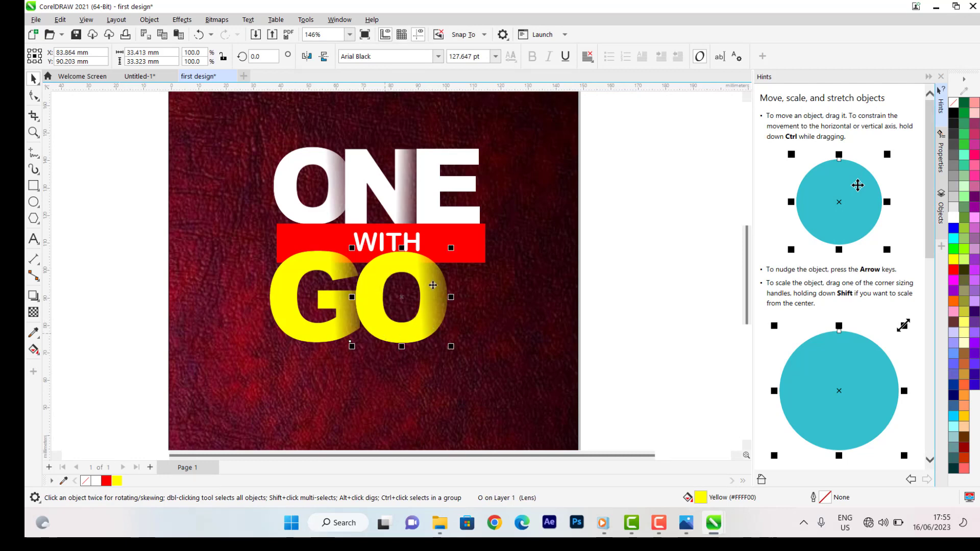
drag(366, 312, 459, 313)
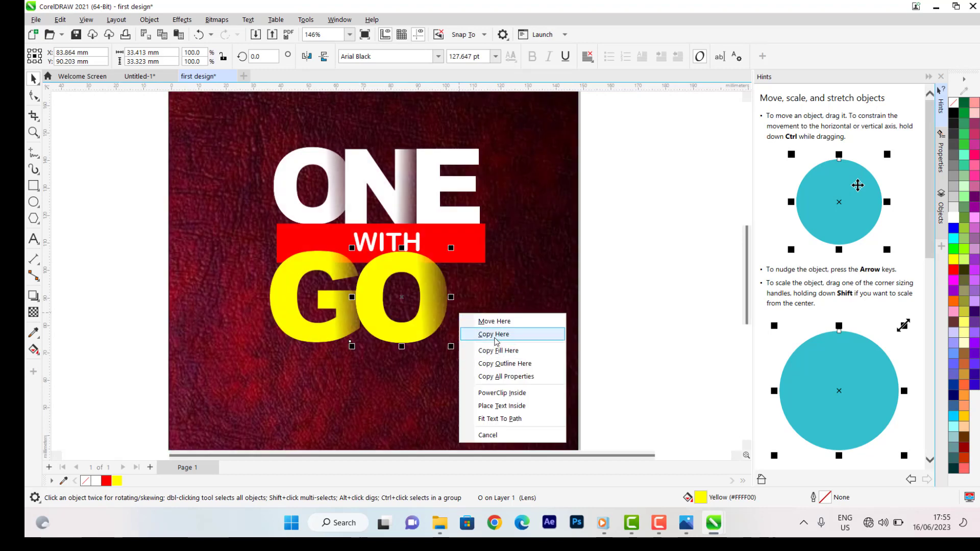
click(495, 335)
key(F8)
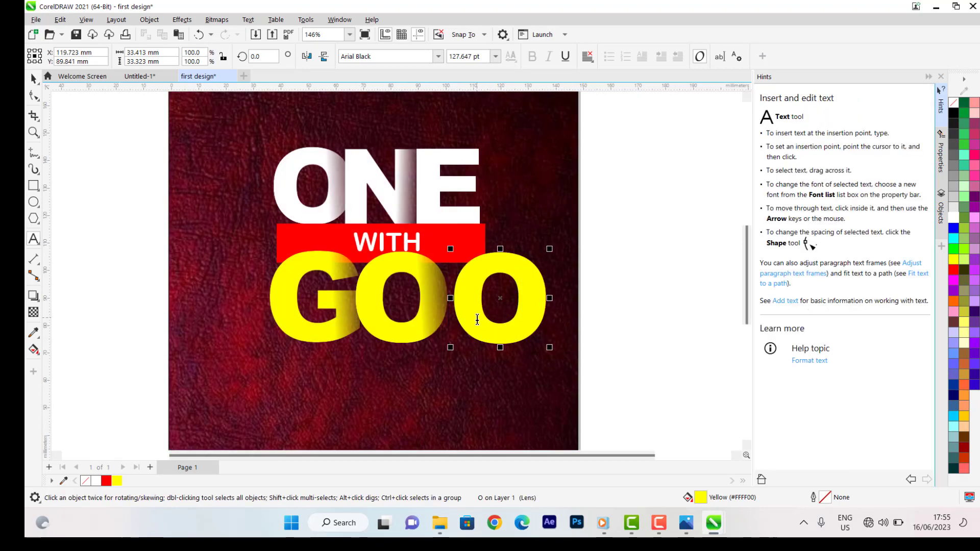
double_click(478, 319)
text(D)
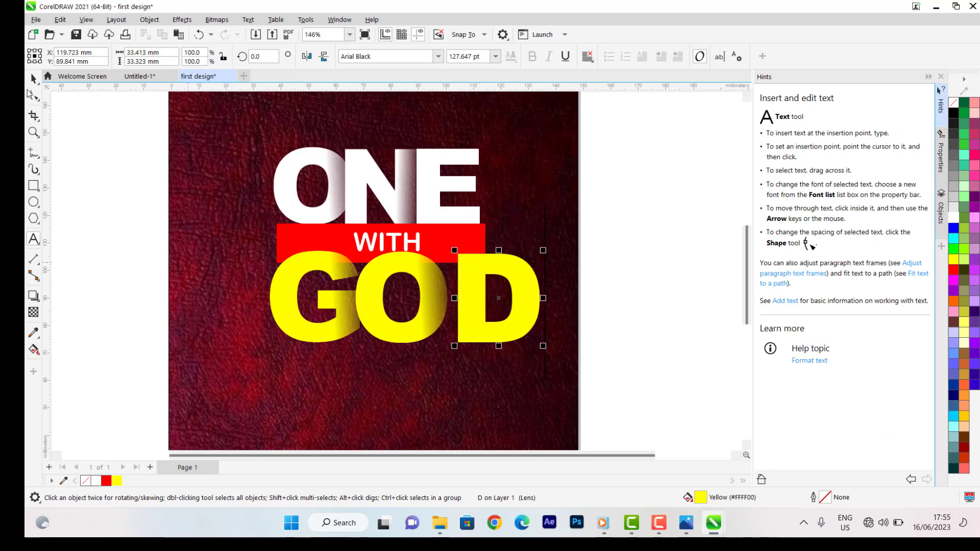
- Move the D left over the faded edge of the yellow O, and nudge the O slightly left into the G
click(33, 79)
drag(534, 309, 510, 311)
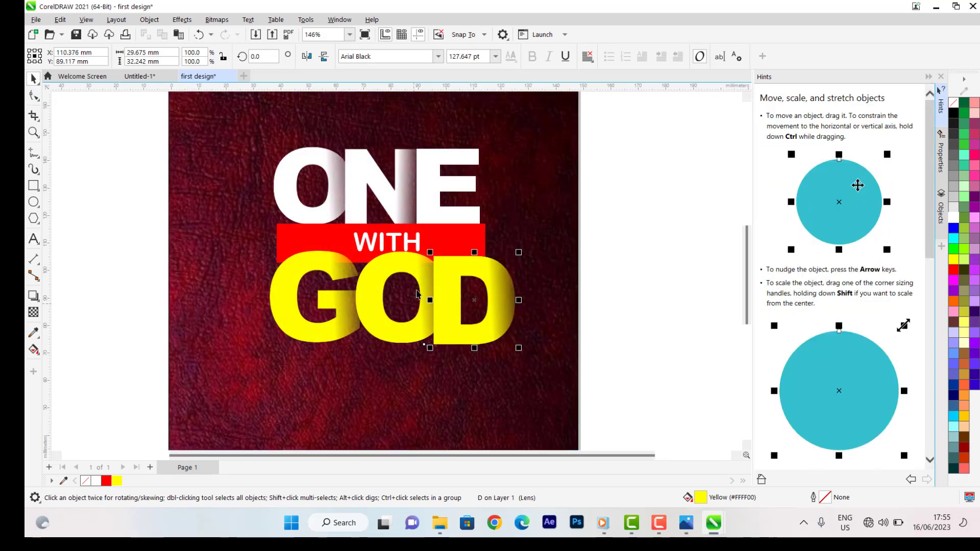
click(417, 295)
- Remove the fade from the D of GOD so that the letter is solid yellow
click(493, 294)
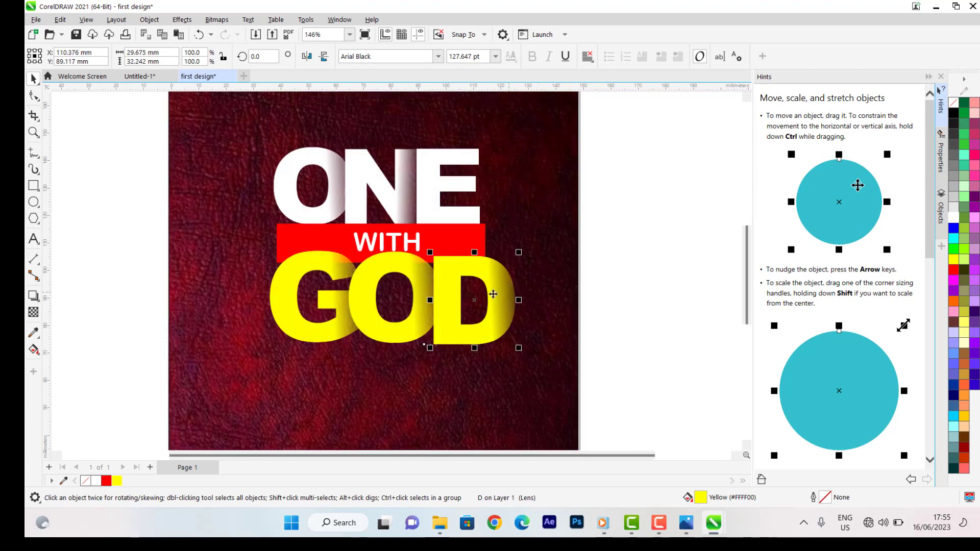
click(33, 312)
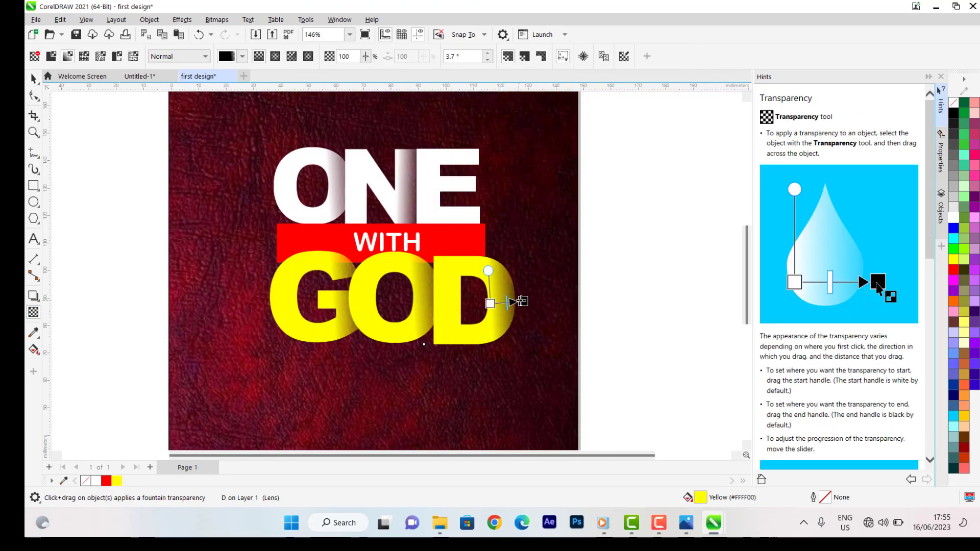
drag(521, 301, 520, 298)
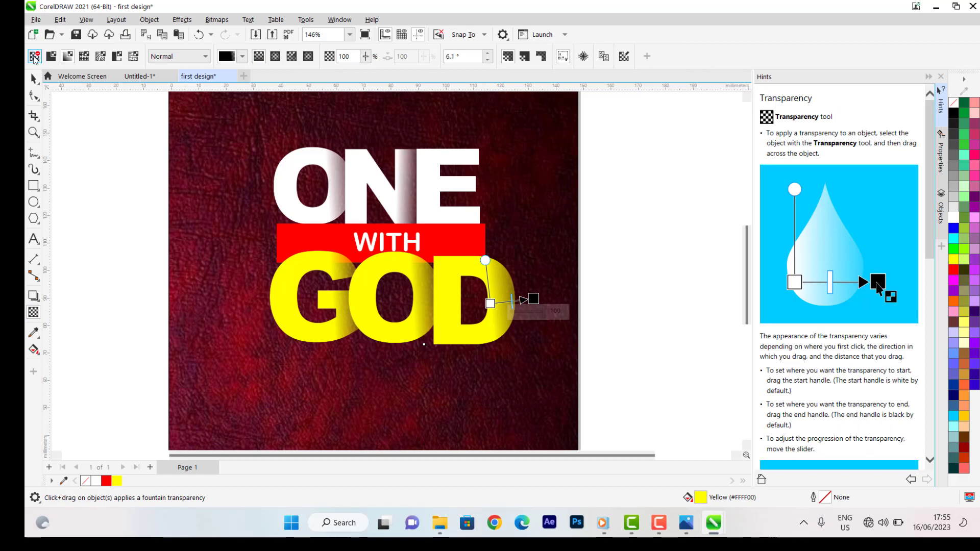
click(34, 57)
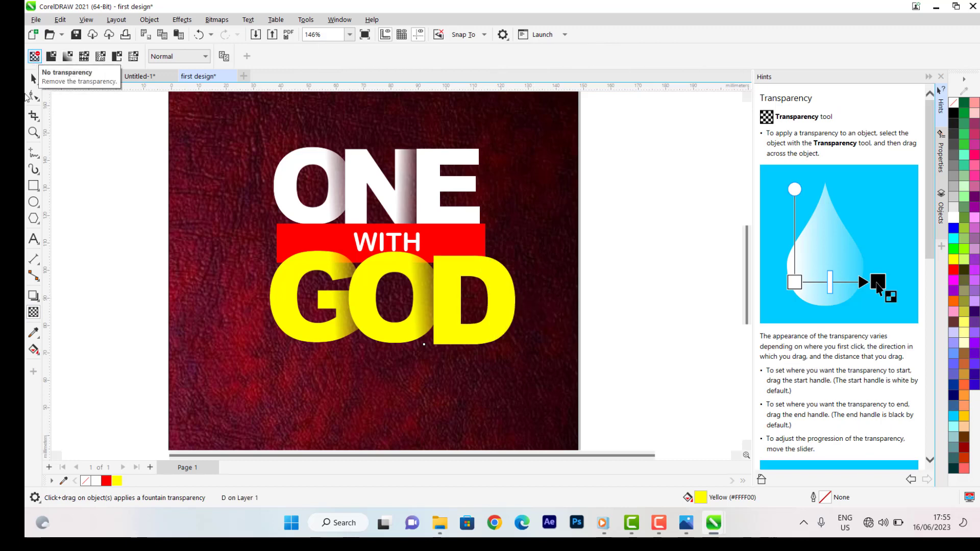
key(space)
- Nudge the D and O of GOD slightly upward, and shift the G slightly left
drag(450, 310, 450, 304)
drag(407, 270, 447, 282)
drag(410, 335, 410, 329)
scroll(414, 267, down, 1)
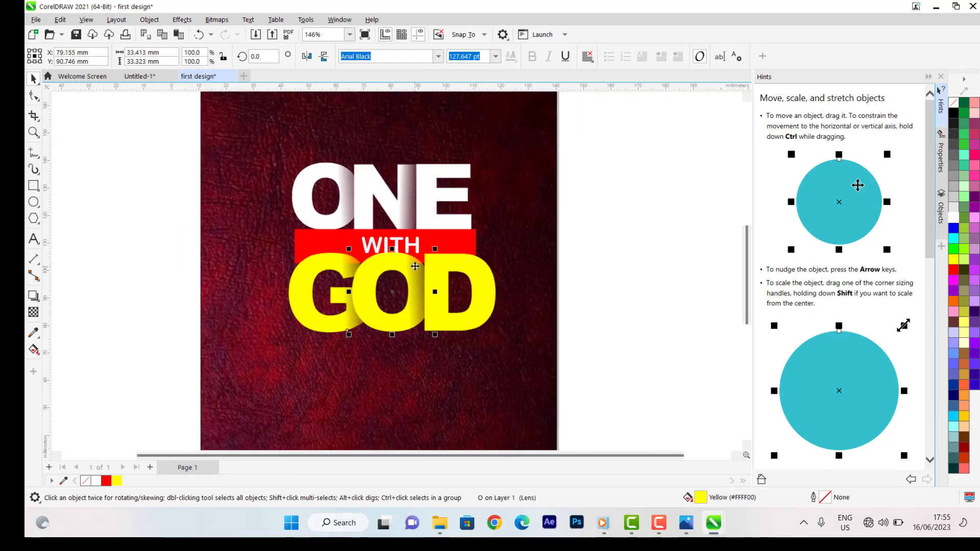
scroll(414, 267, down, 2)
scroll(345, 245, up, 3)
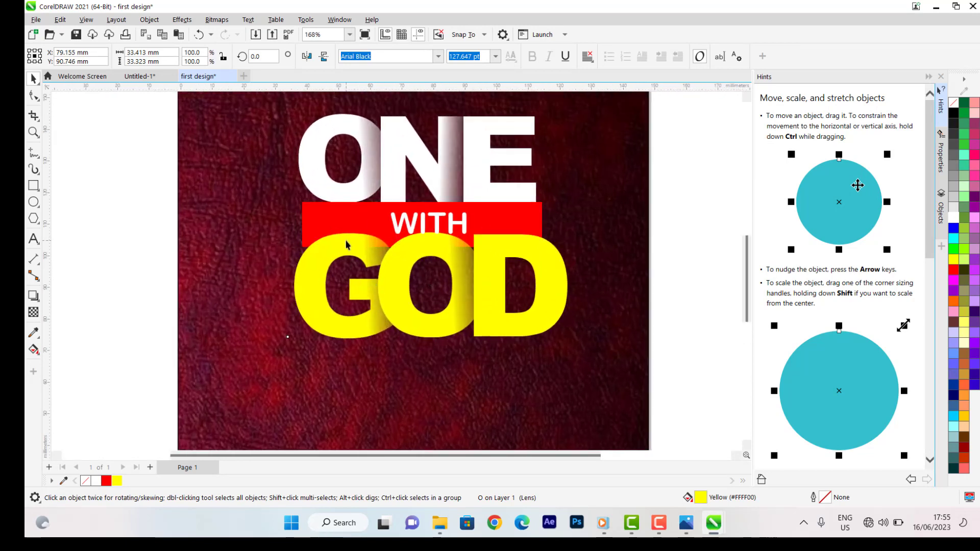
drag(346, 245, 340, 244)
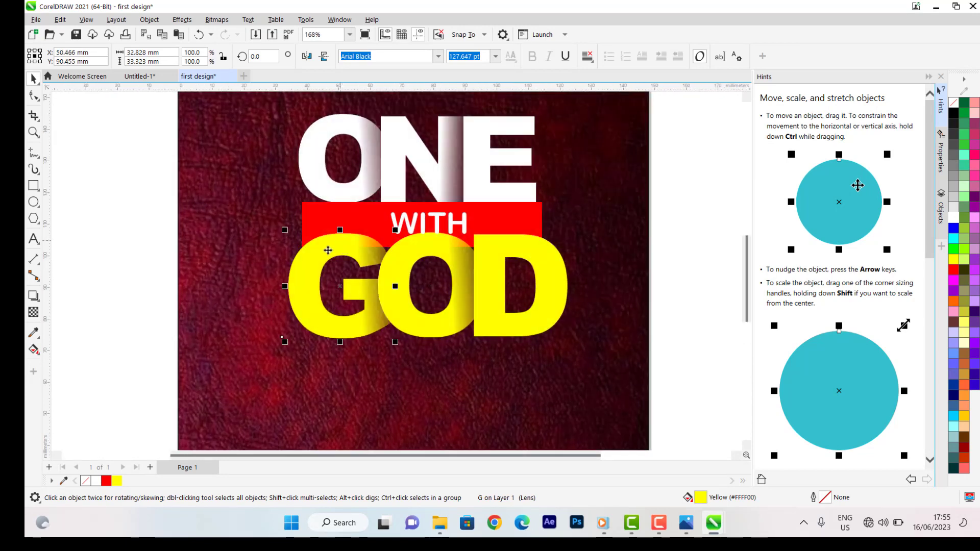
scroll(328, 250, down, 2)
- Enlarge the three GOD letters together to about 103 mm wide by 39 mm high, and shift them slightly left and up
drag(147, 230, 567, 386)
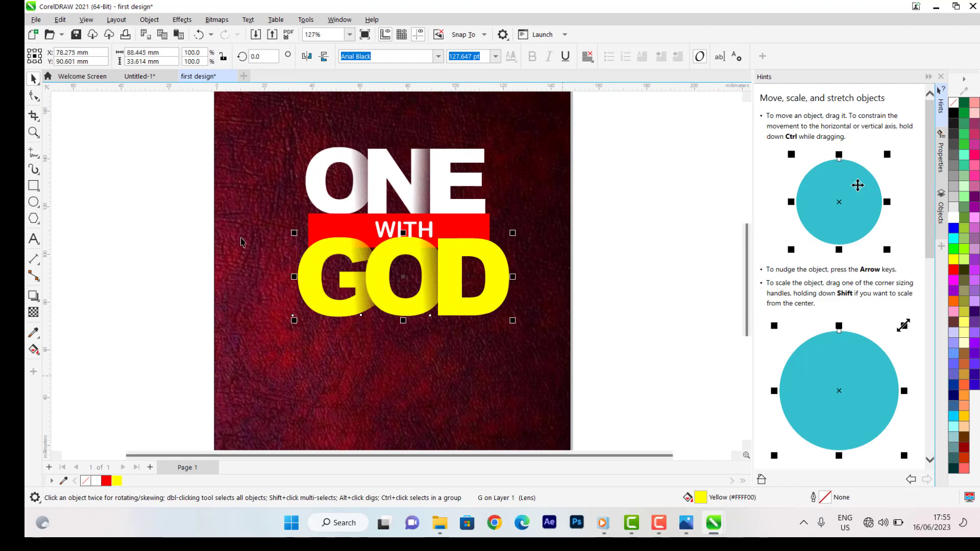
drag(294, 320, 322, 334)
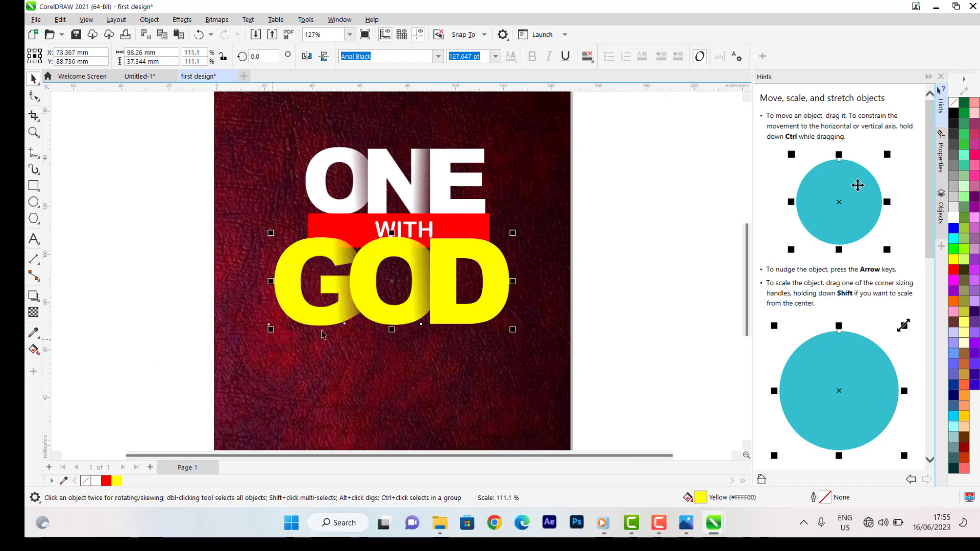
drag(513, 330, 524, 334)
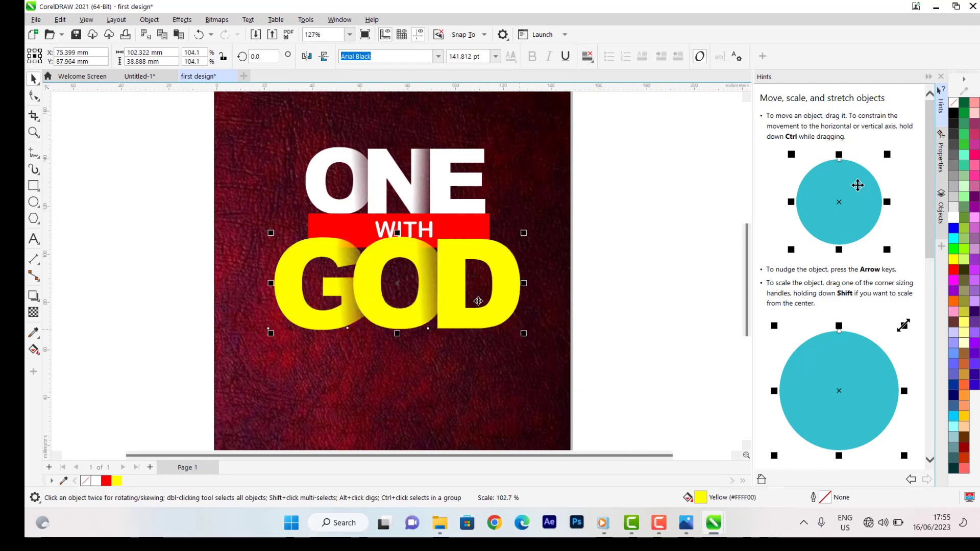
scroll(454, 277, down, 5)
scroll(449, 285, up, 5)
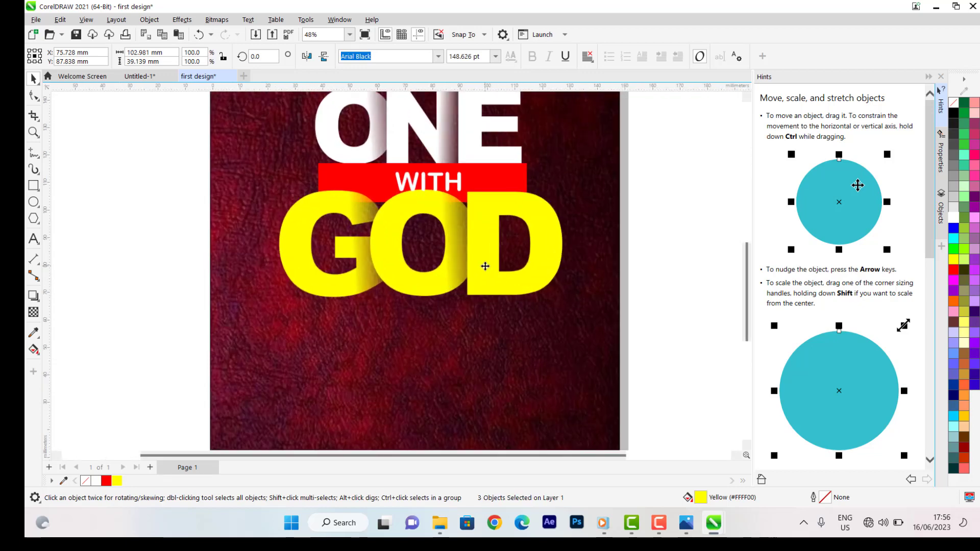
drag(484, 265, 478, 263)
scroll(501, 267, down, 2)
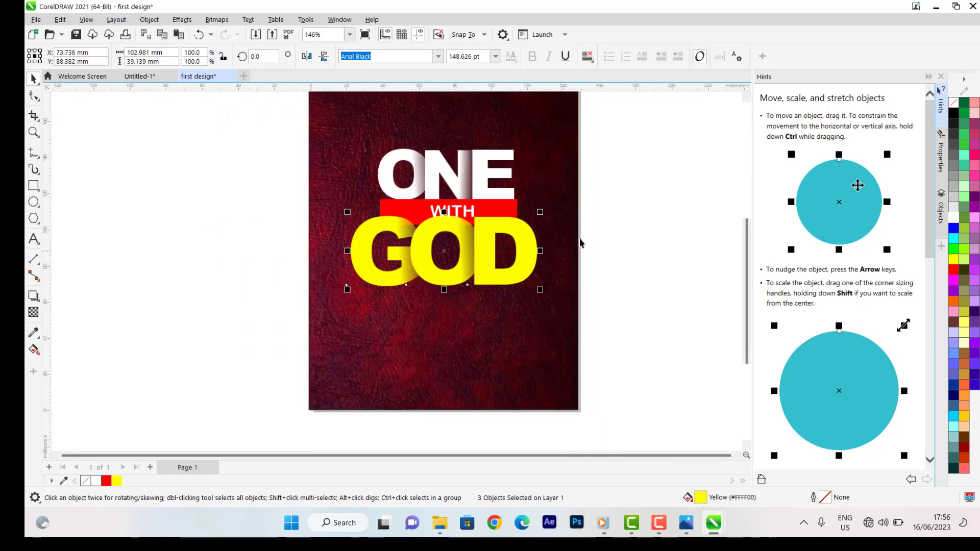
- Raise the WITH text slightly inside the red bar to clear the tops of the GOD letters
click(429, 204)
scroll(439, 209, up, 2)
scroll(448, 216, up, 2)
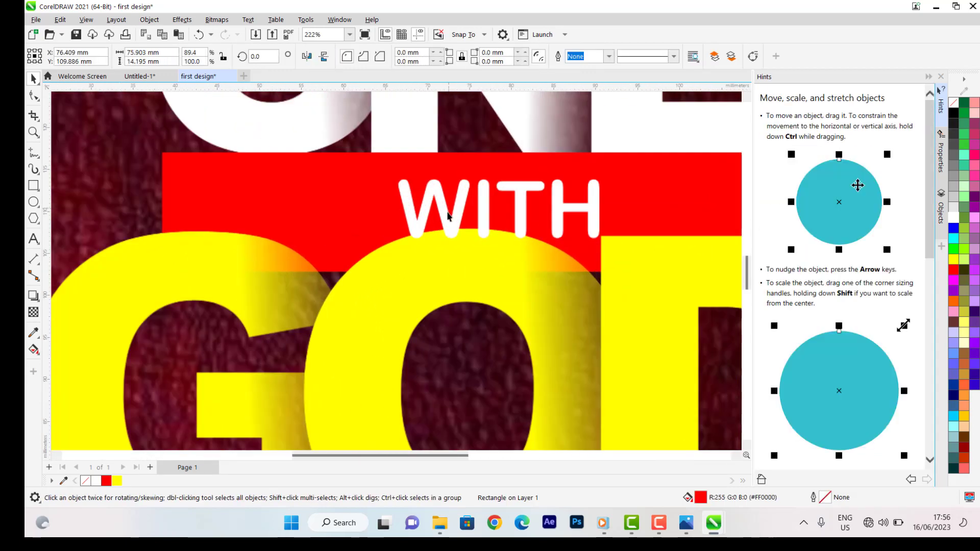
click(449, 220)
drag(449, 221, 446, 211)
scroll(439, 225, down, 5)
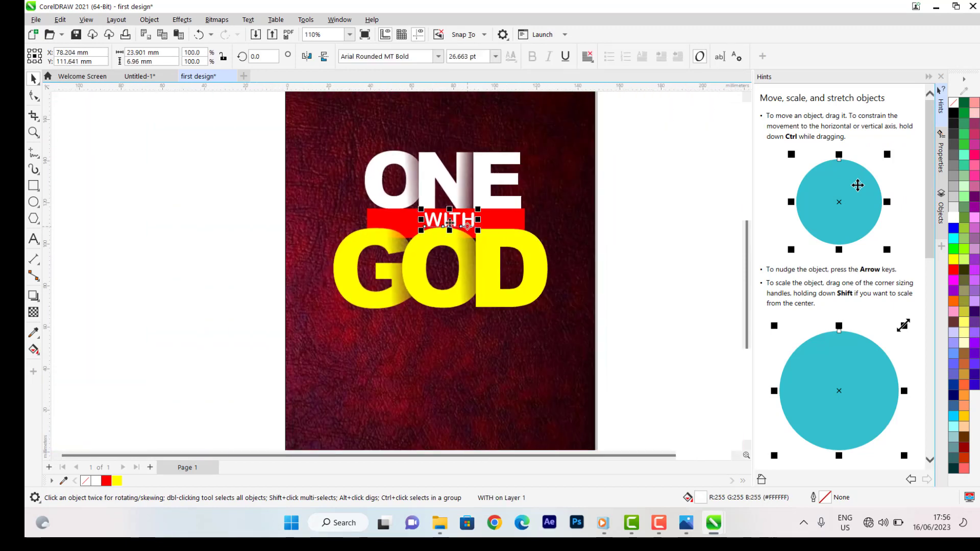
- Change the WITH text to "HOUR WITH" and move it left to centre it on the red bar
double_click(432, 222)
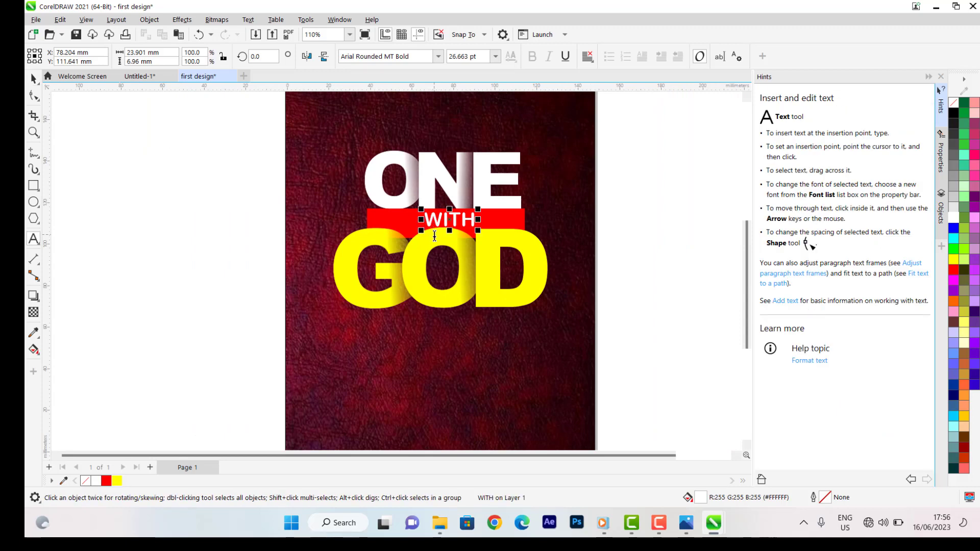
text(HOUR)
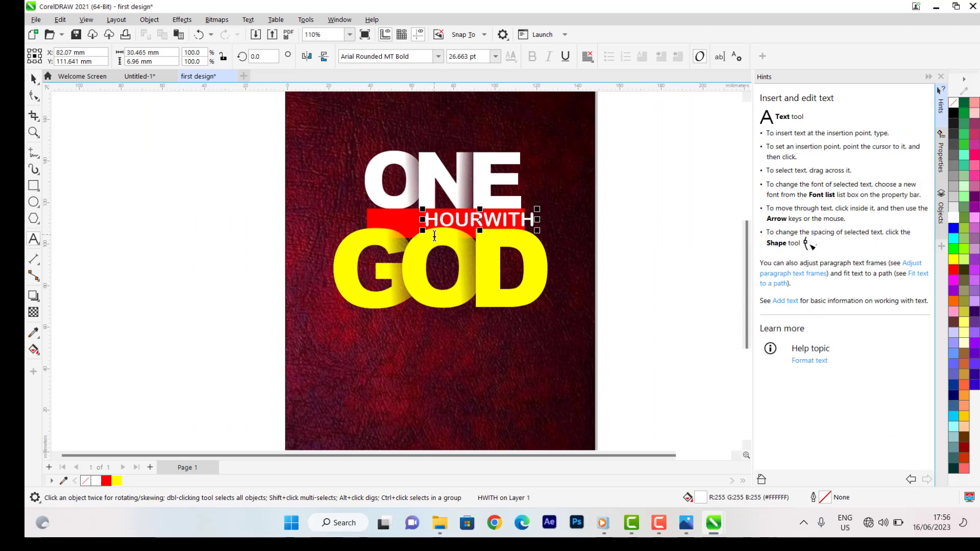
click(541, 215)
drag(517, 221, 484, 221)
scroll(480, 219, up, 3)
scroll(460, 215, down, 4)
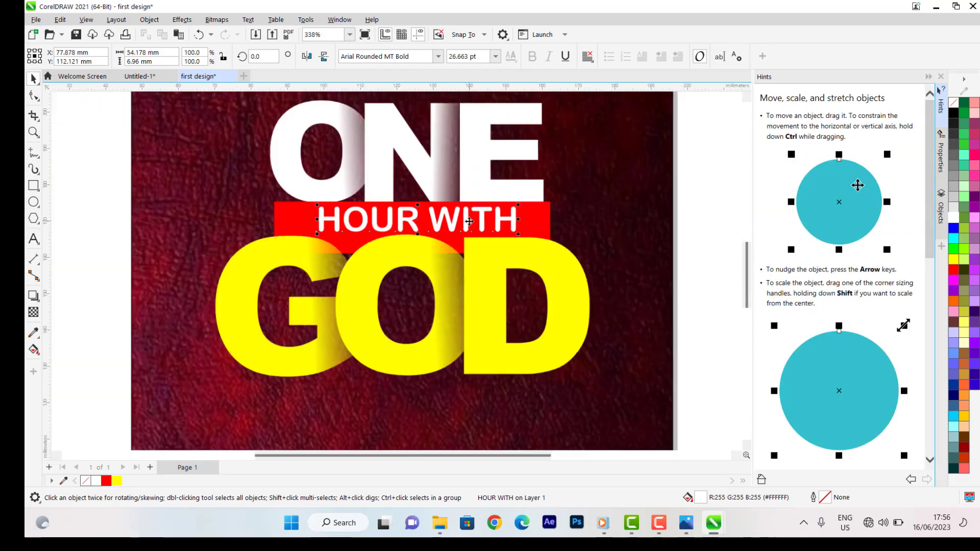
scroll(491, 191, up, 3)
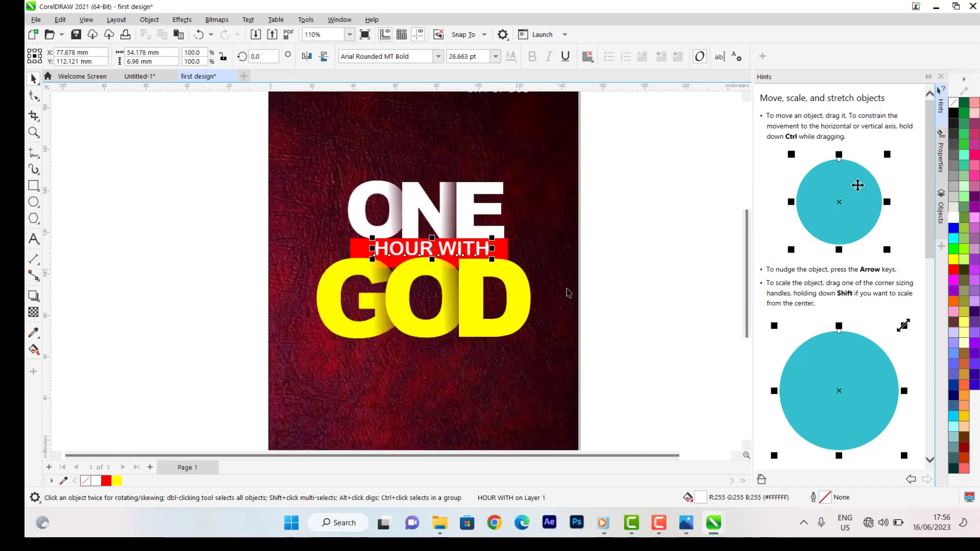
- Shift the three GOD letters slightly right to centre them under the red bar
drag(164, 259, 559, 425)
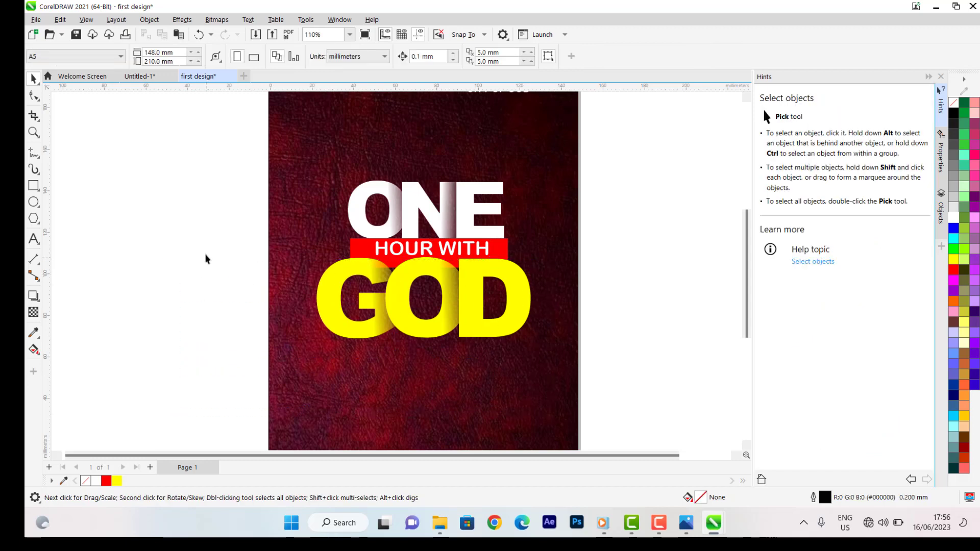
drag(214, 259, 552, 375)
scroll(535, 301, up, 3)
drag(514, 286, 521, 284)
- Bring the white O of ONE in front of the red bar and its HOUR WITH text
click(234, 189)
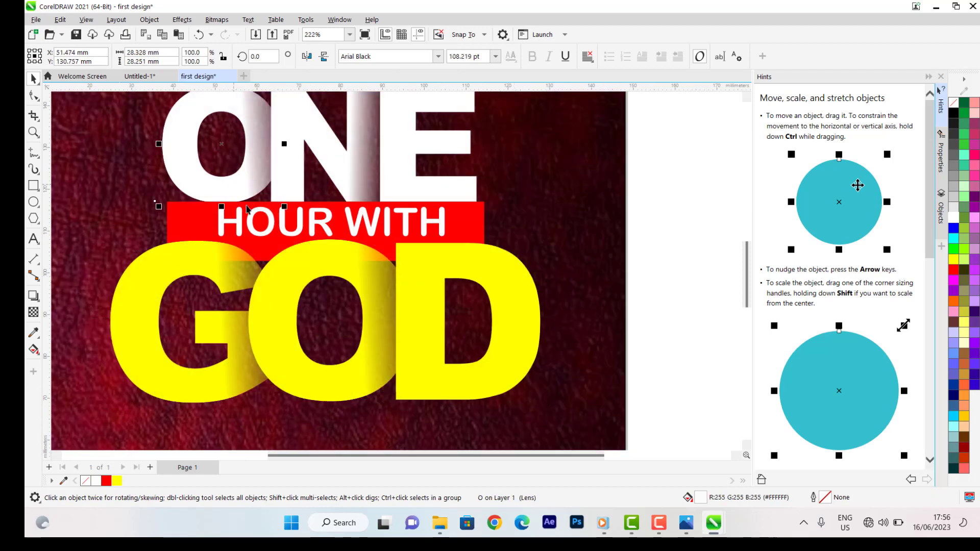
scroll(240, 185, up, 3)
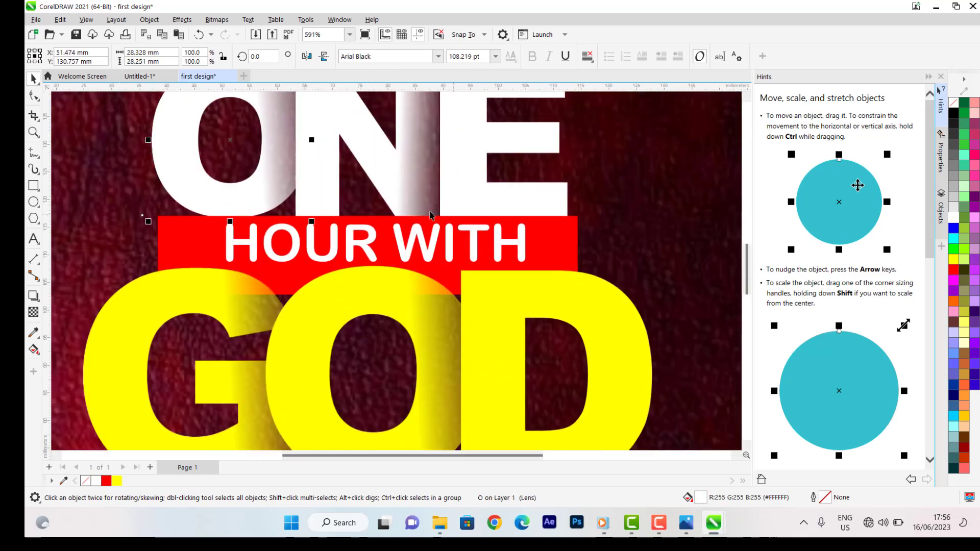
scroll(449, 240, down, 4)
scroll(453, 251, up, 1)
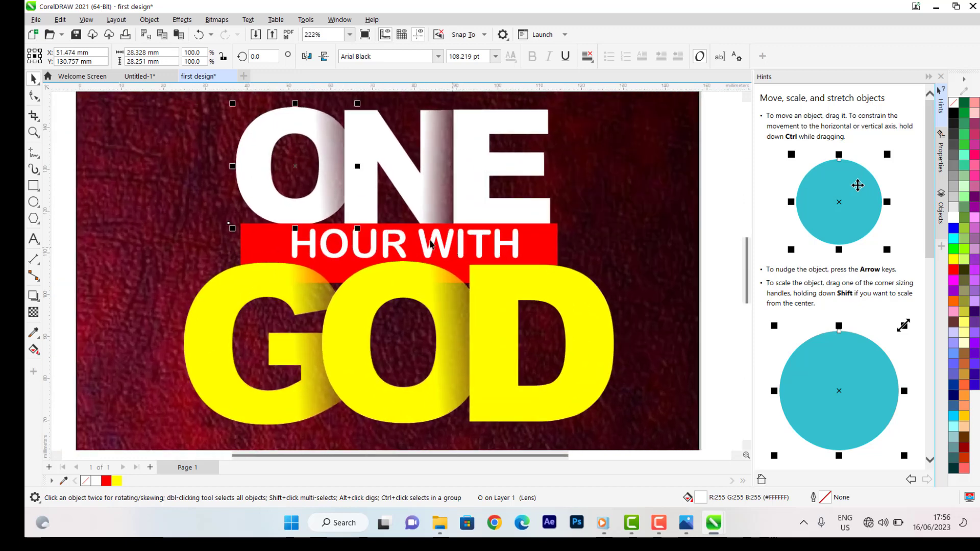
right_click(261, 196)
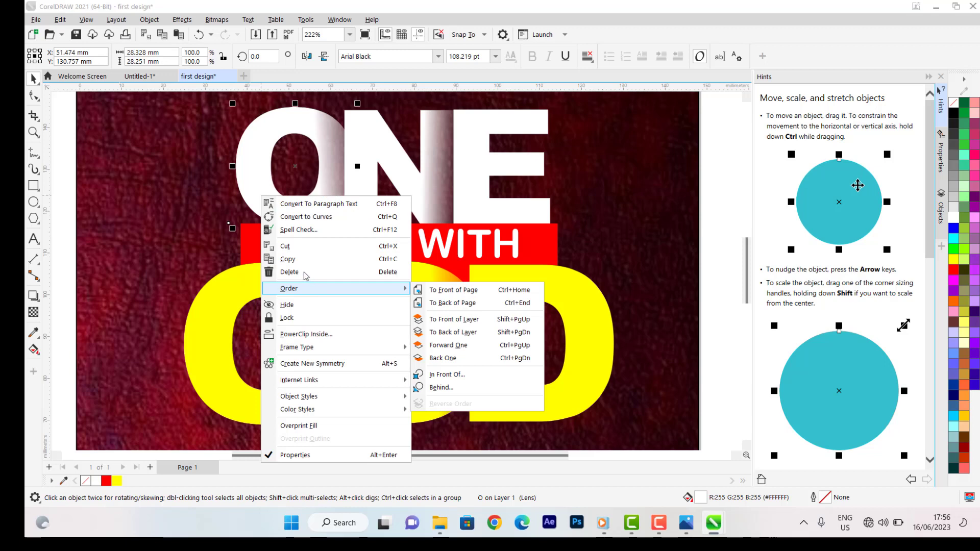
right_click(248, 165)
mouse_move(300, 264)
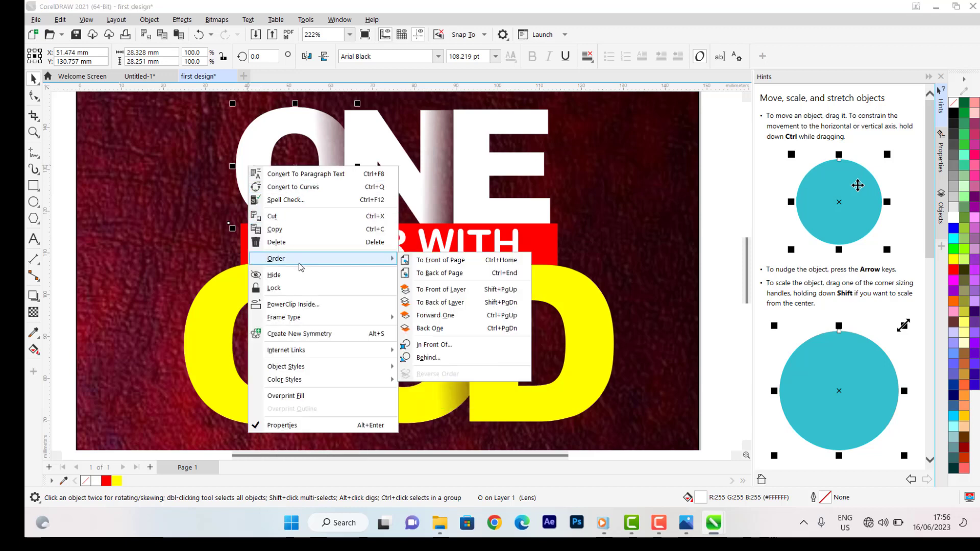
click(434, 344)
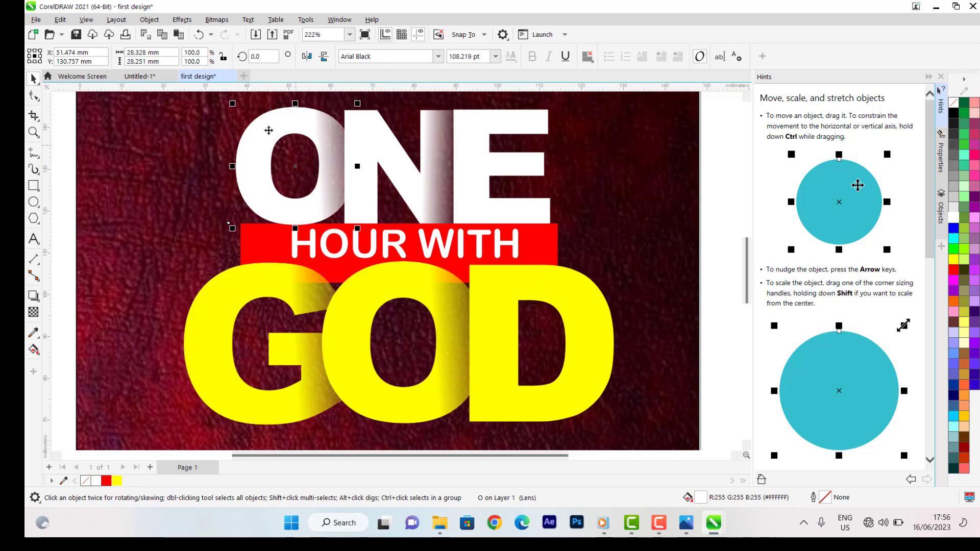
click(307, 134)
scroll(421, 233, down, 2)
click(197, 194)
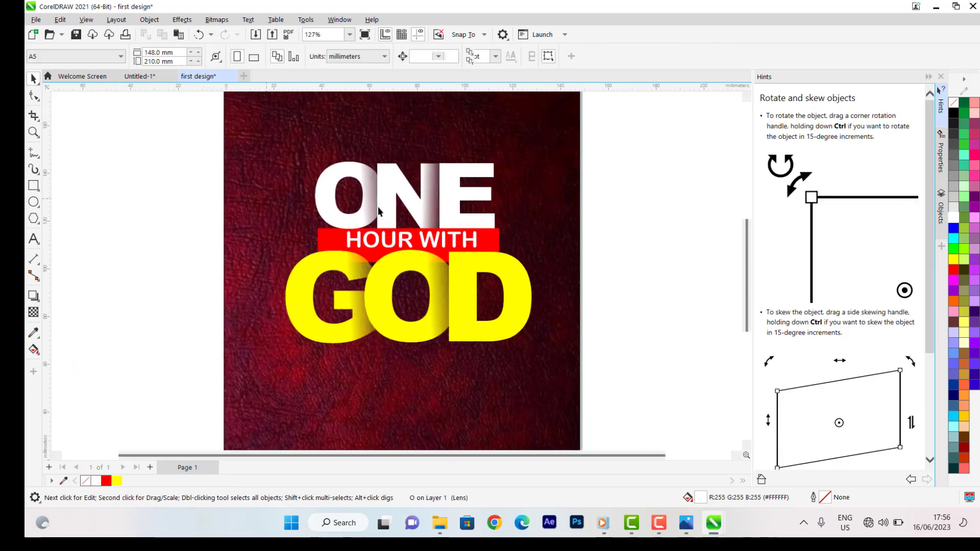
- Shift the O of ONE slightly left, enlarge it to about 30 mm wide, and lower it slightly over the red bar
scroll(378, 207, up, 2)
click(361, 210)
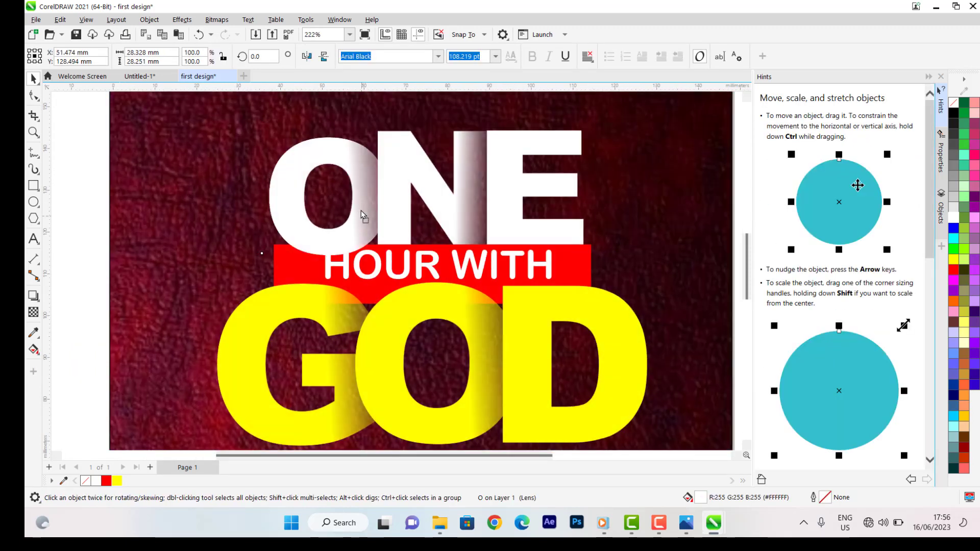
scroll(352, 218, down, 2)
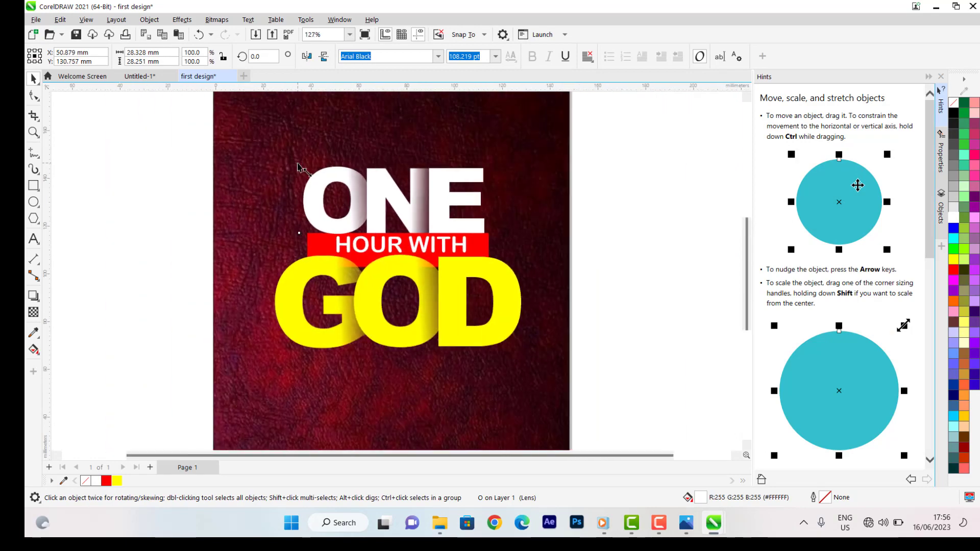
drag(299, 163, 296, 160)
scroll(367, 199, up, 2)
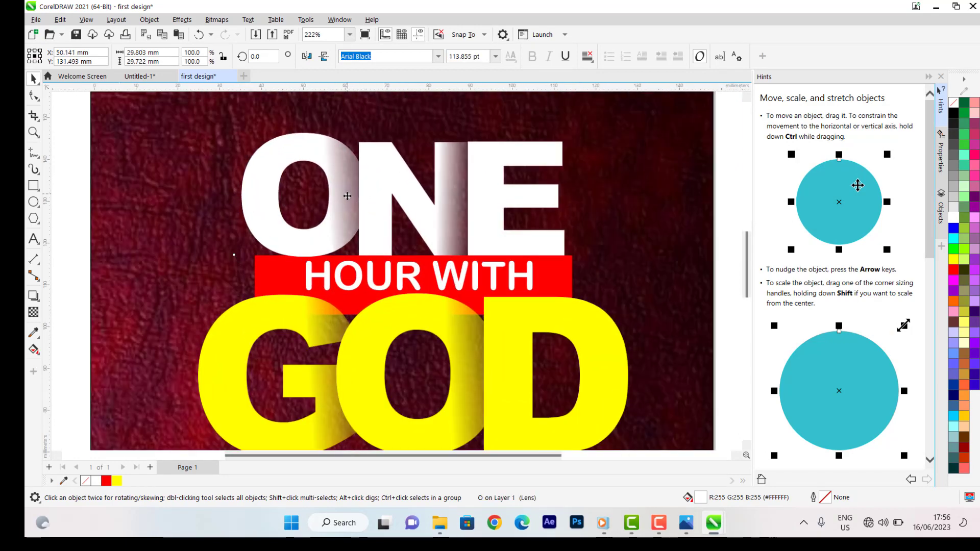
drag(352, 194, 352, 191)
scroll(377, 215, down, 3)
scroll(397, 265, up, 3)
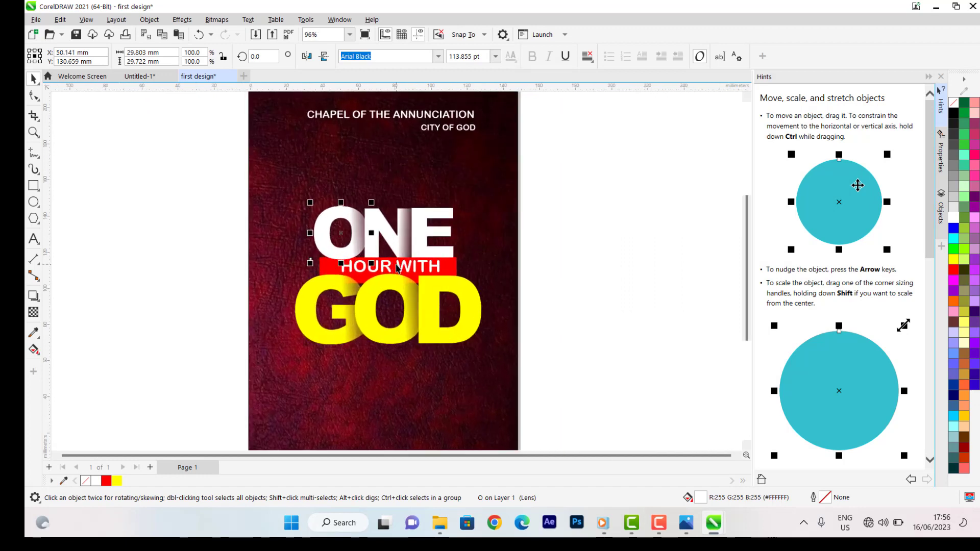
- Recolour the D, O and G of GOD from yellow to orange #FF6600
scroll(424, 262, down, 3)
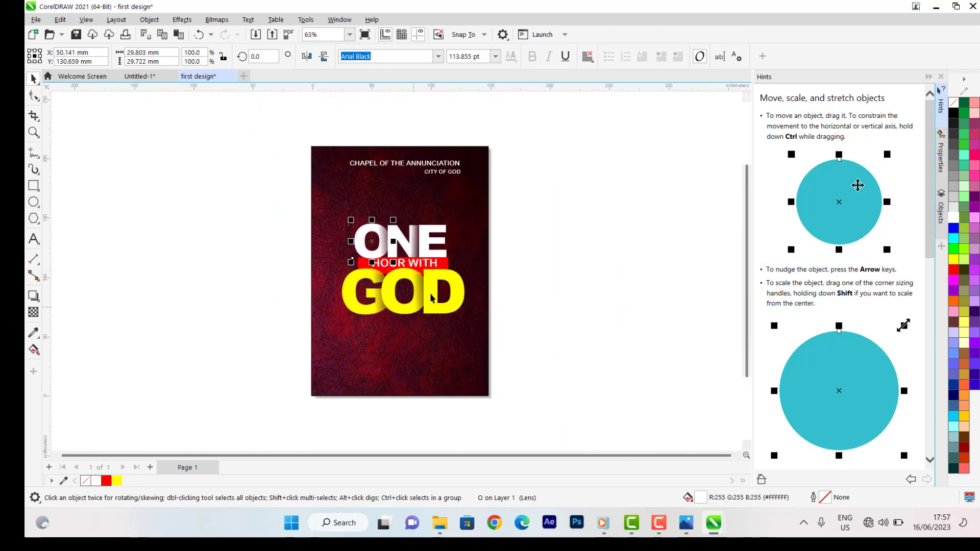
click(430, 301)
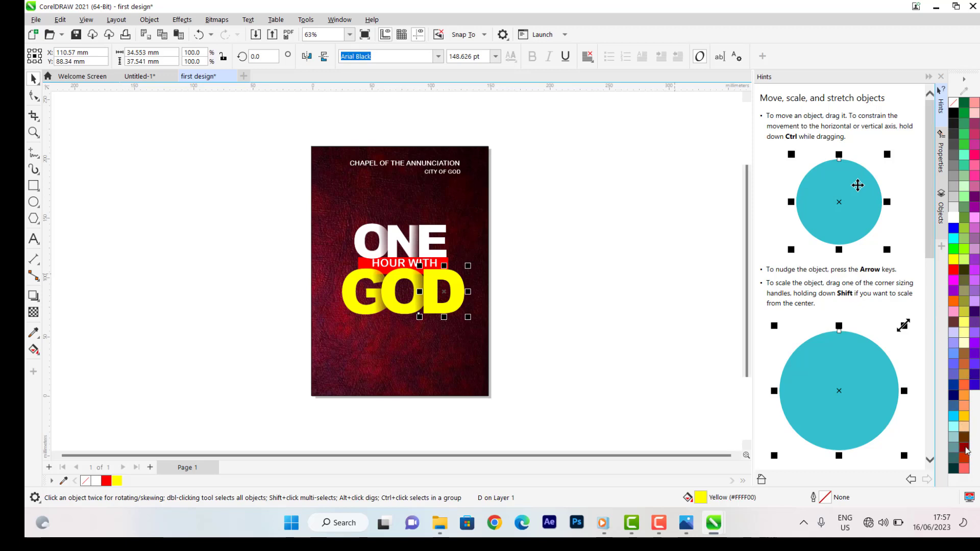
click(955, 302)
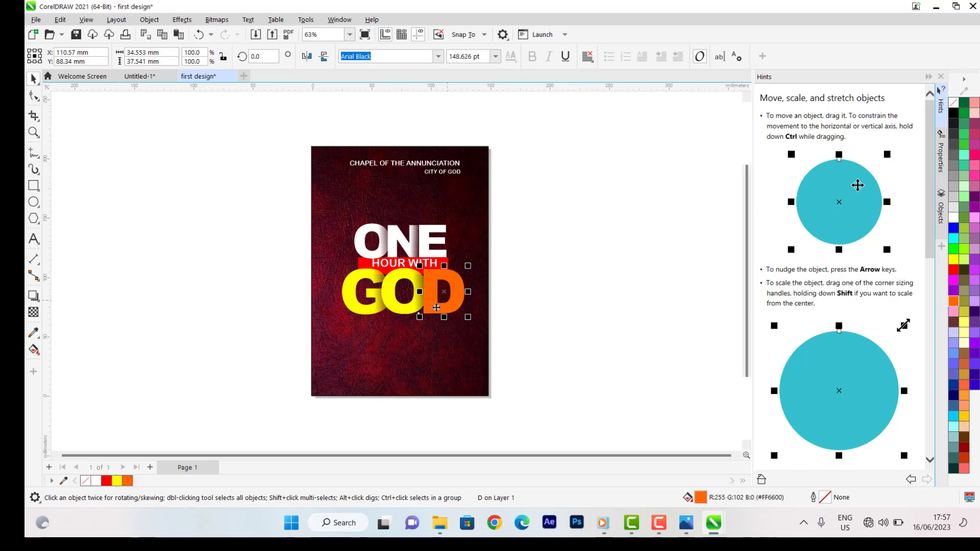
click(401, 309)
key(ctrl+r)
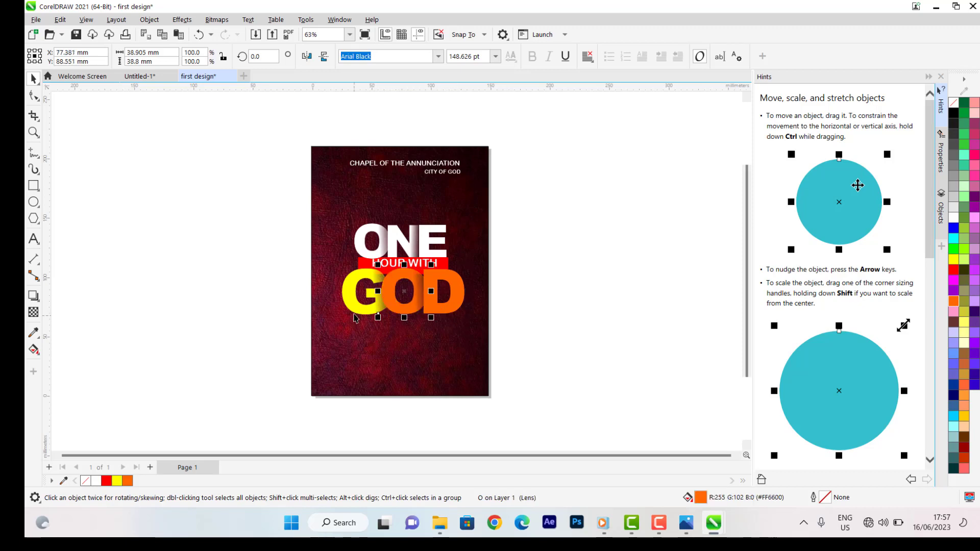
click(359, 307)
key(ctrl+r)
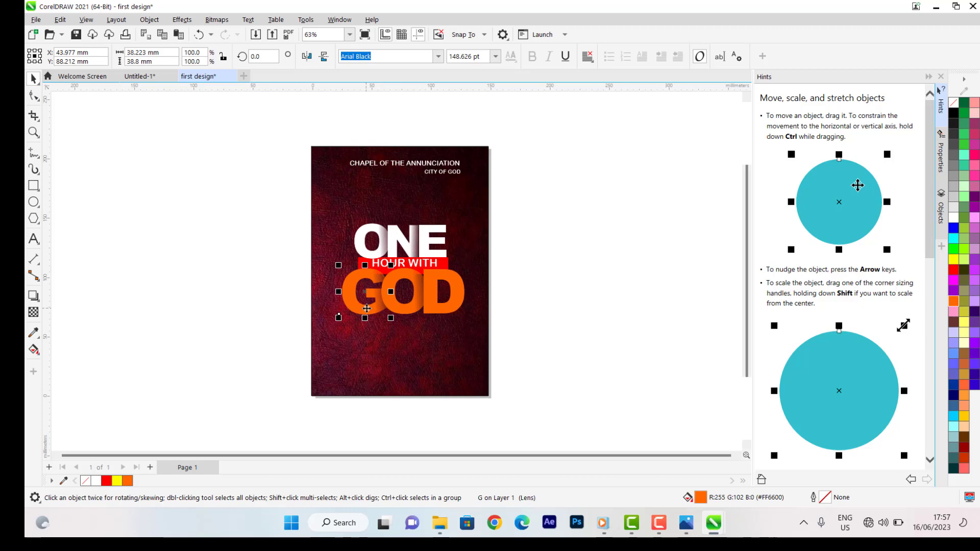
- Undo the orange recolouring of the D, O and G of GOD
key(ctrl+z)
key(ctrl+z)
key(ctrl+z)
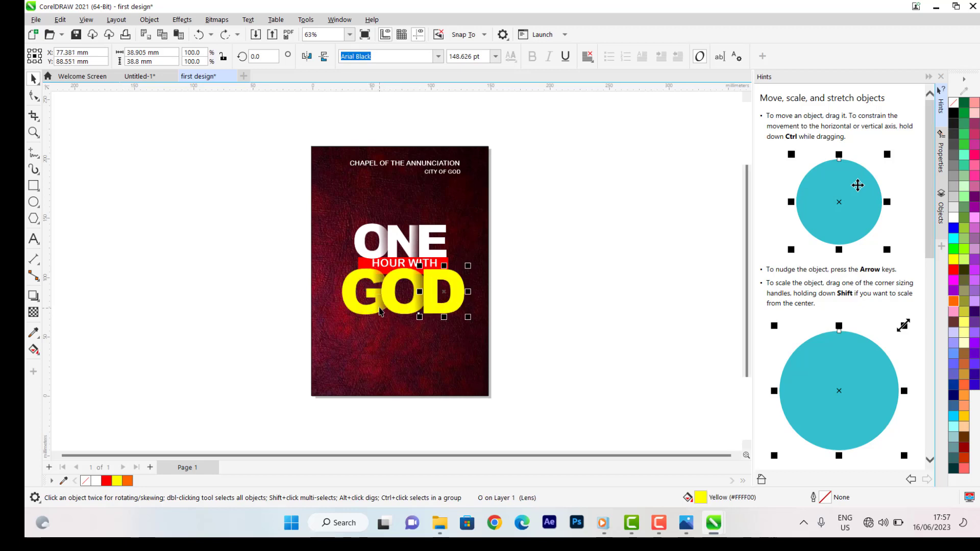
click(550, 218)
scroll(404, 327, up, 4)
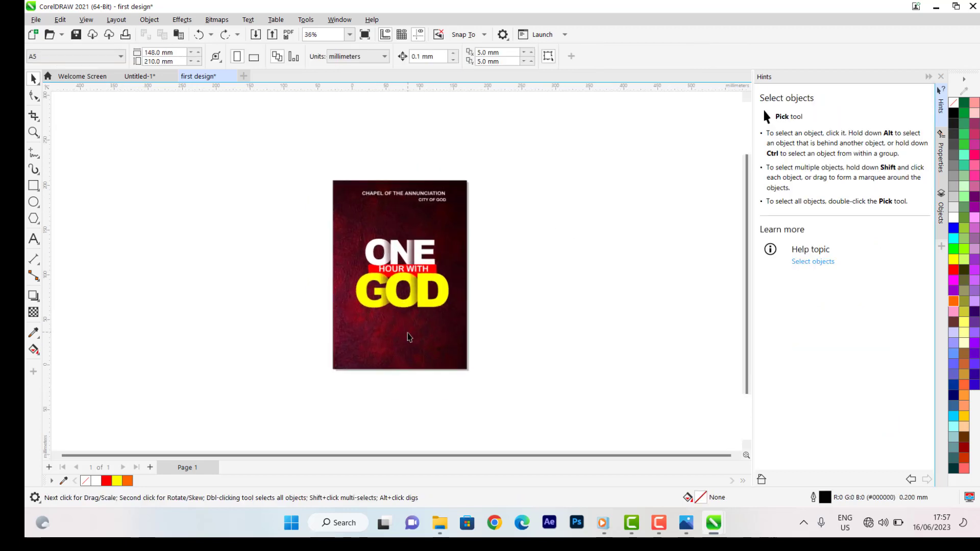
scroll(409, 338, down, 3)
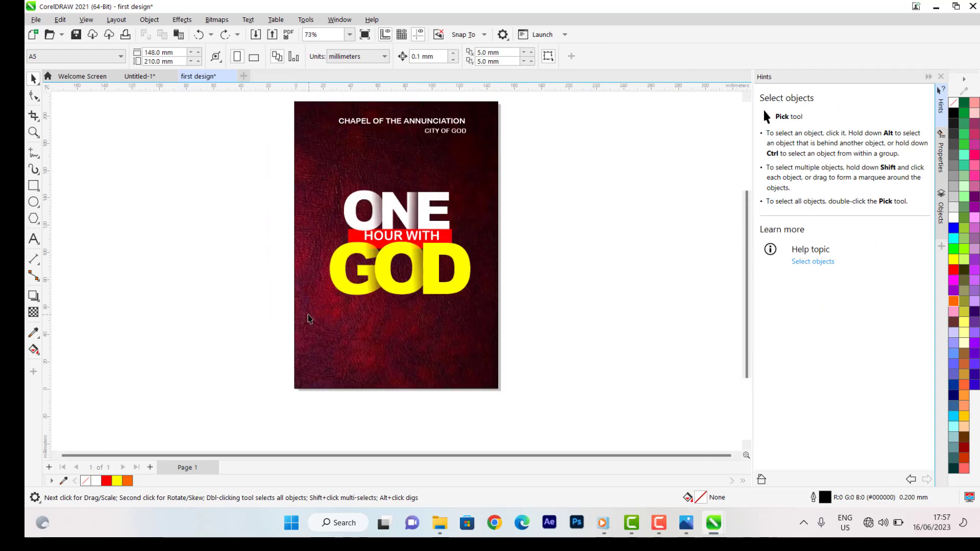
- Place a copy of the white HOUR WITH text below GOD
click(33, 238)
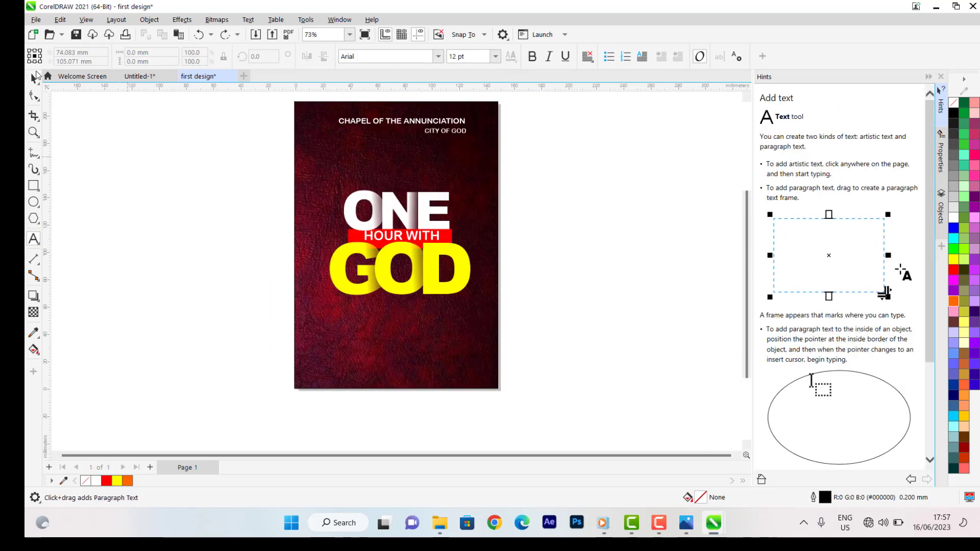
key(space)
click(428, 236)
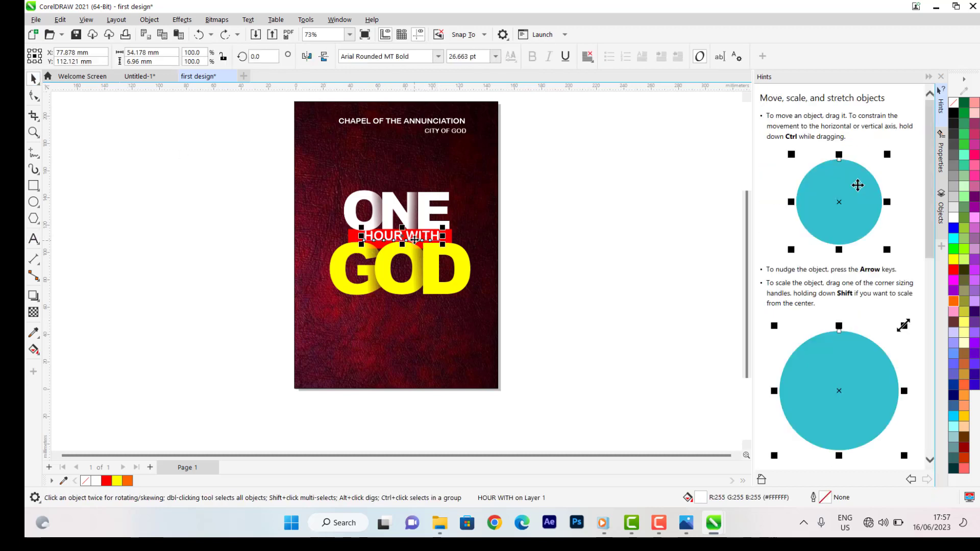
drag(416, 239, 399, 324)
- Replace the wording of the copied text below GOD with EVERY MONDAY
double_click(398, 324)
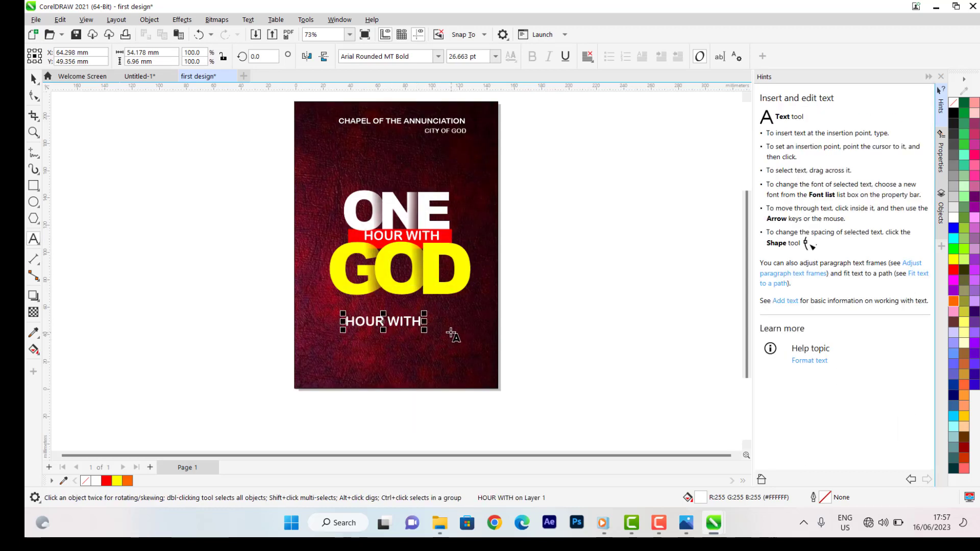
key(ctrl+a)
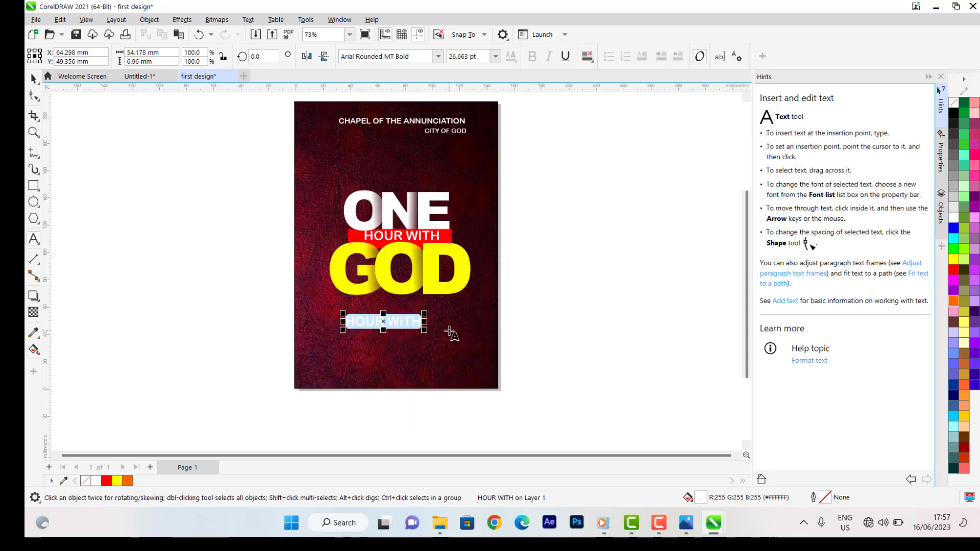
text(EVERY)
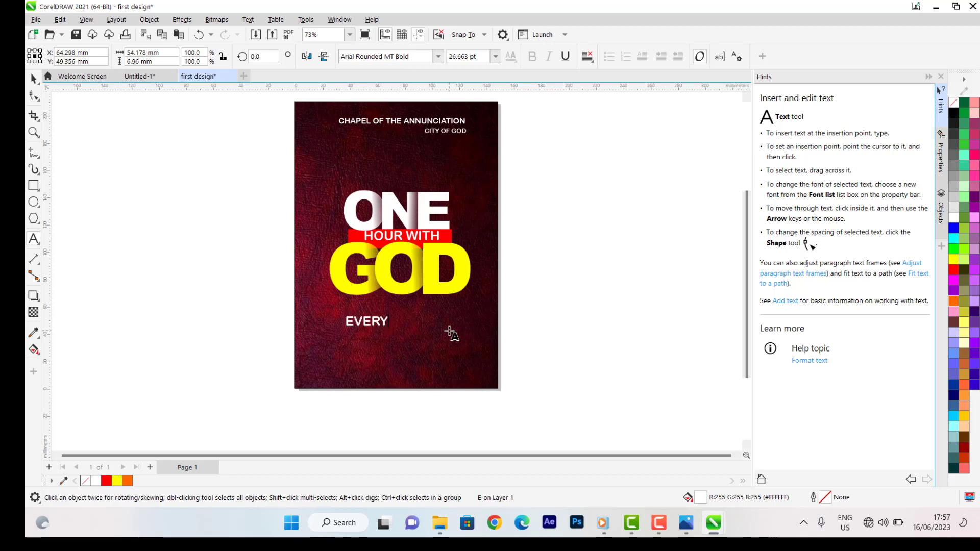
key(Escape)
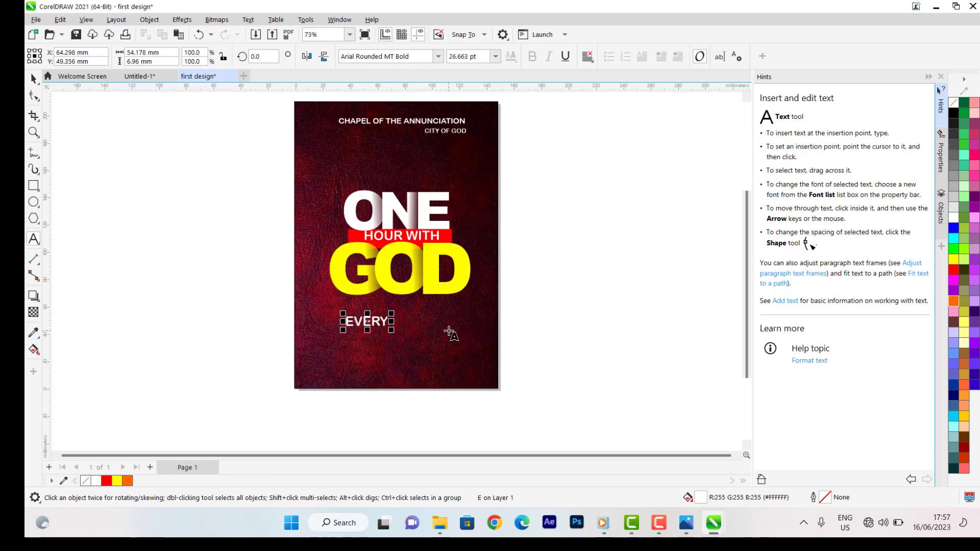
text(MONDAY)
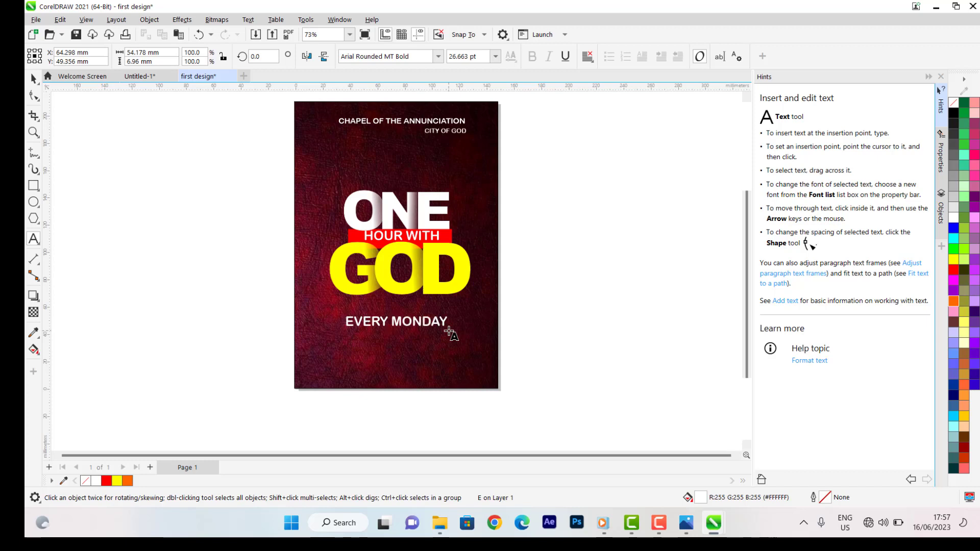
key(Escape)
- Set only the word MONDAY to 36 pt and colour it orange #FF6600
drag(390, 322, 475, 323)
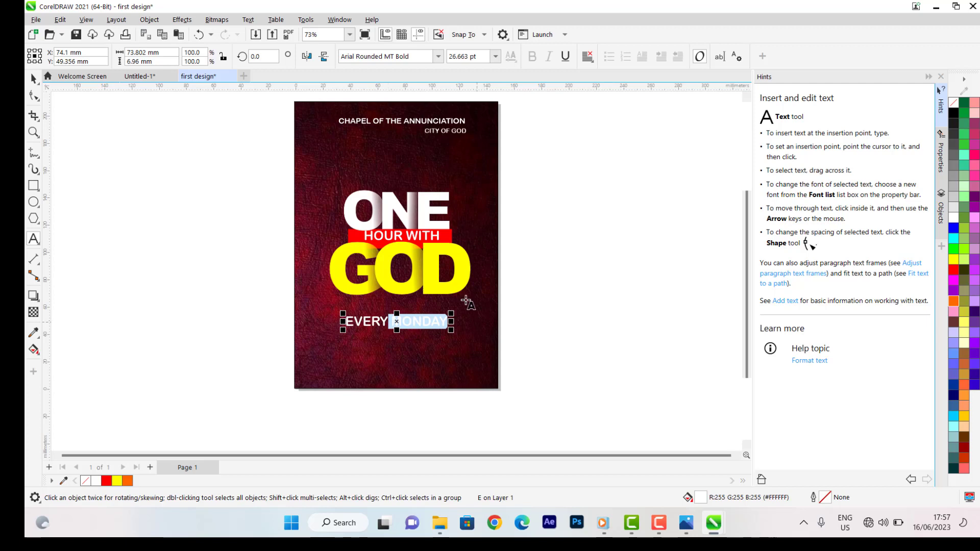
click(495, 56)
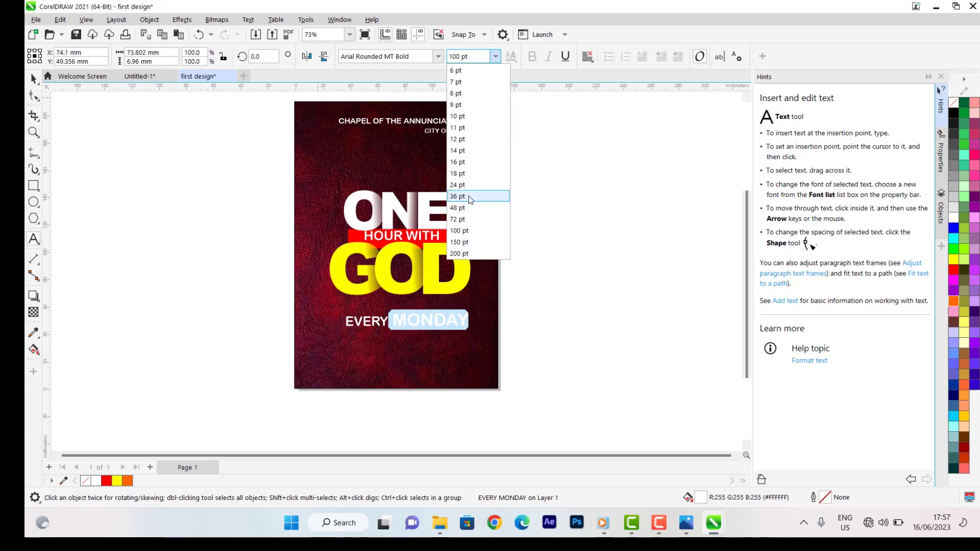
click(210, 188)
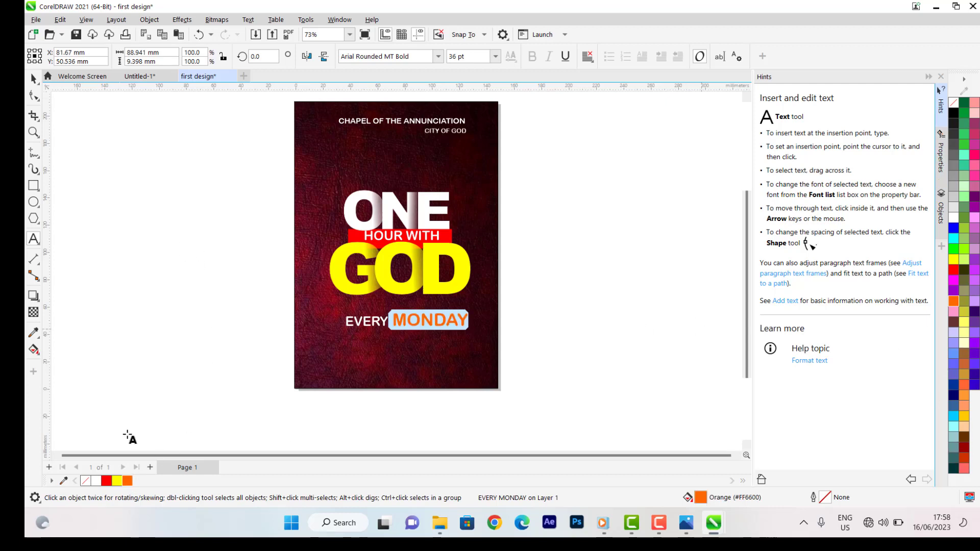
click(419, 319)
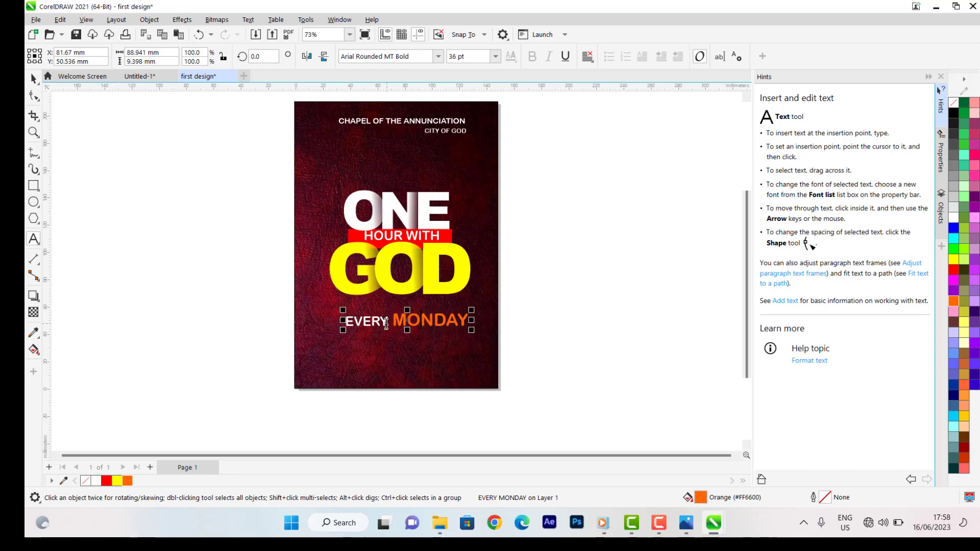
- Recolour the word MONDAY to the lighter orange shade #FE8F00
drag(392, 321, 498, 316)
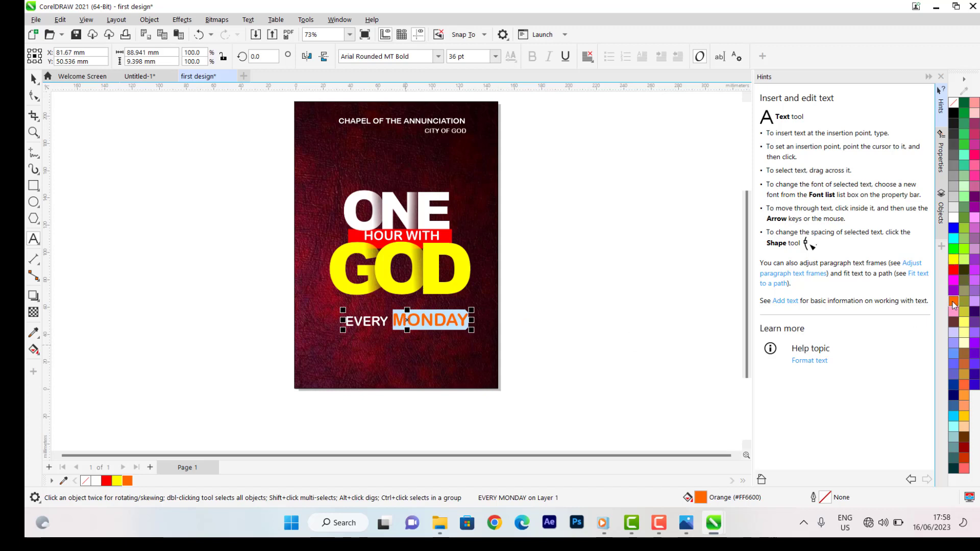
click(954, 305)
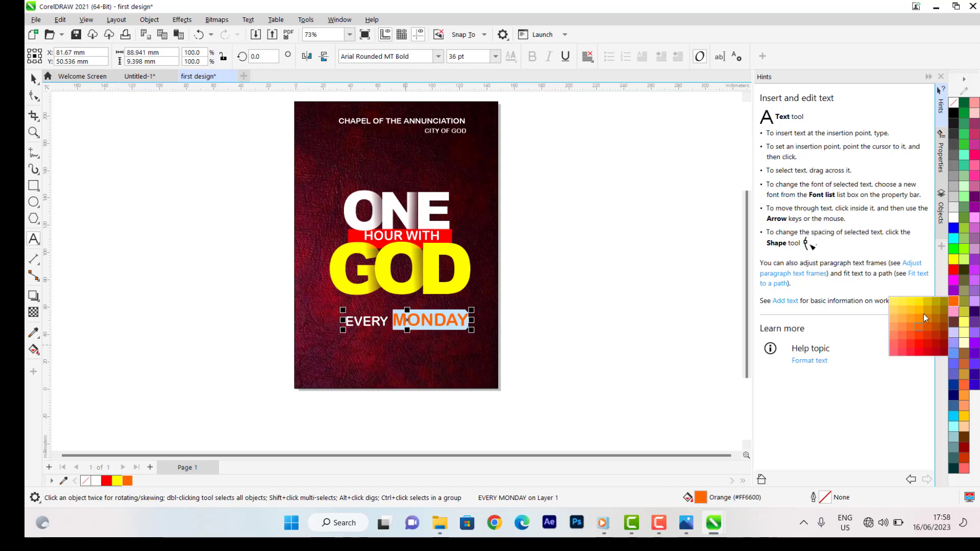
click(921, 317)
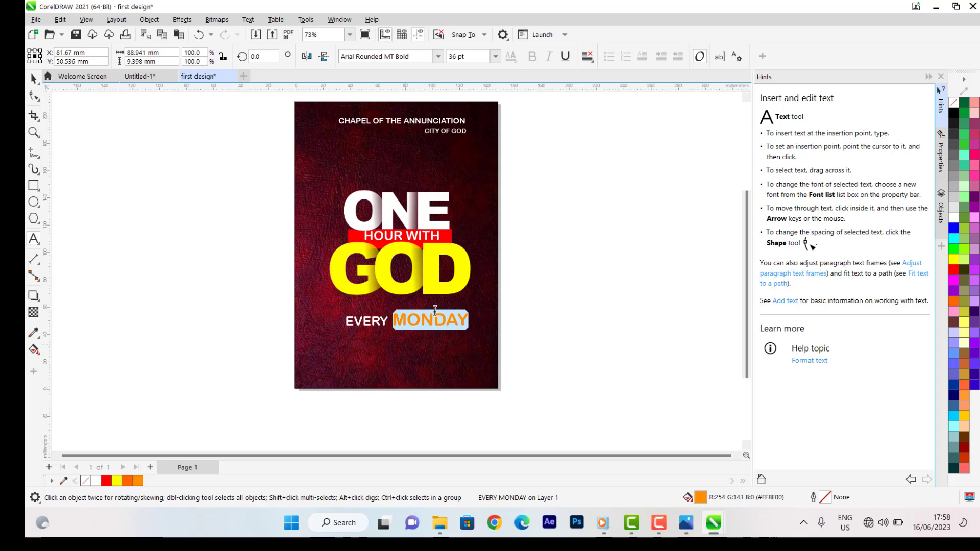
key(Escape)
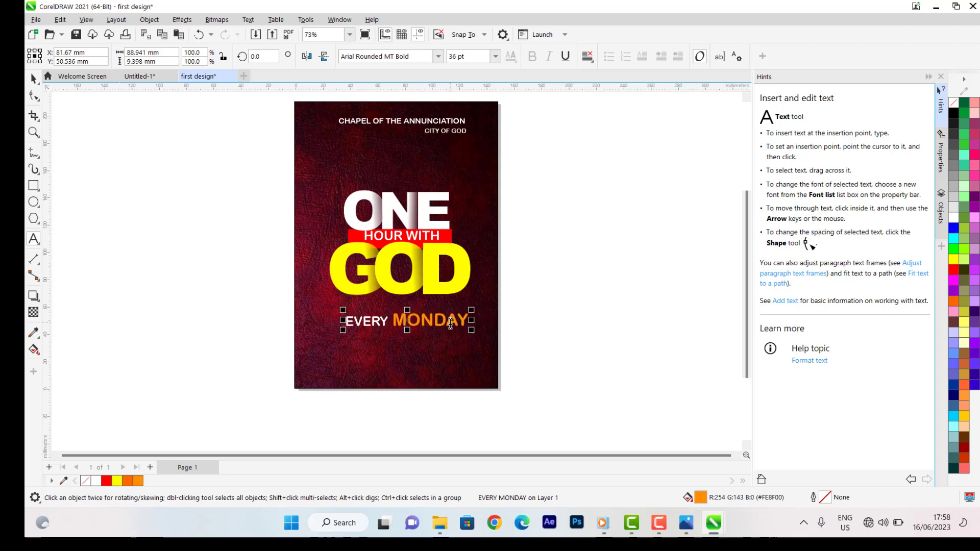
- Change the font of the whole EVERY MONDAY line to regular Berlin Sans FB
click(470, 323)
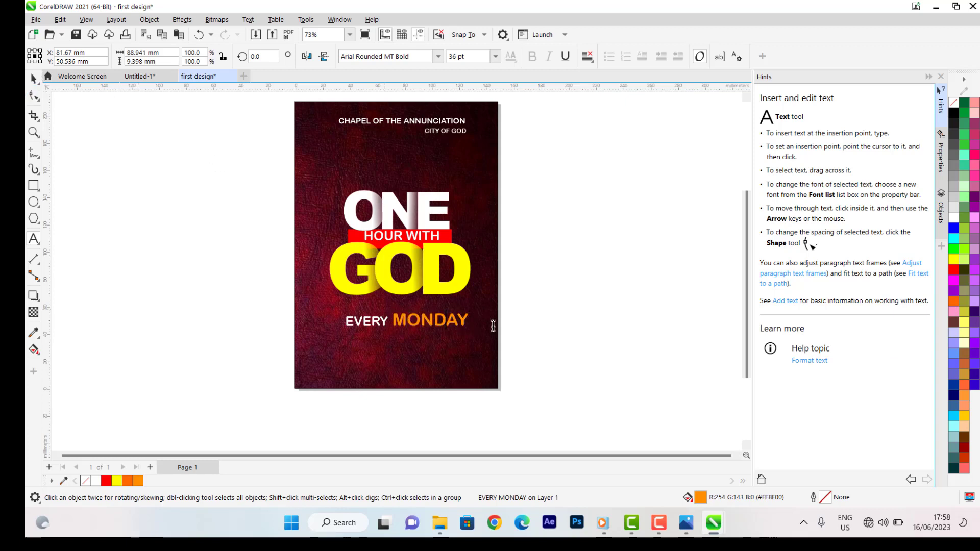
key(ctrl+a)
click(438, 58)
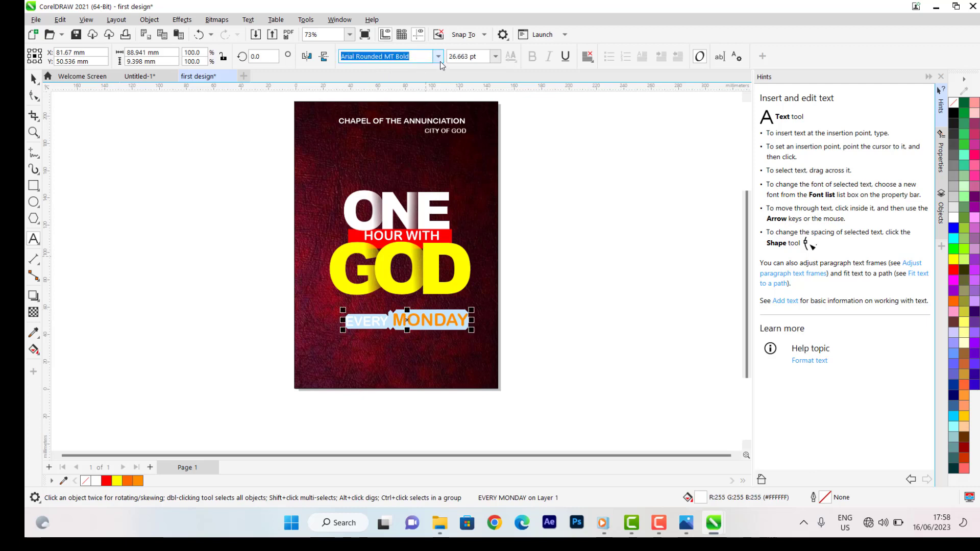
text(BE)
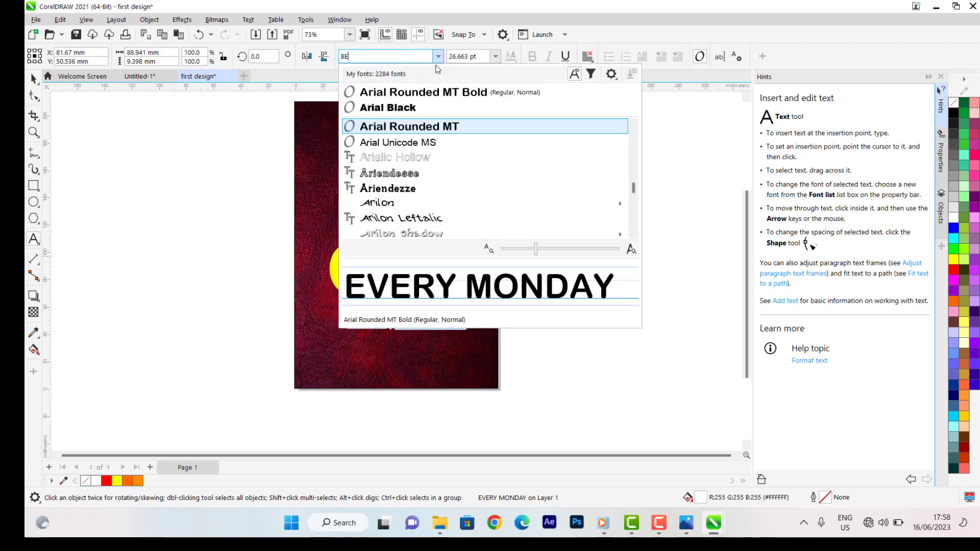
text(RLI)
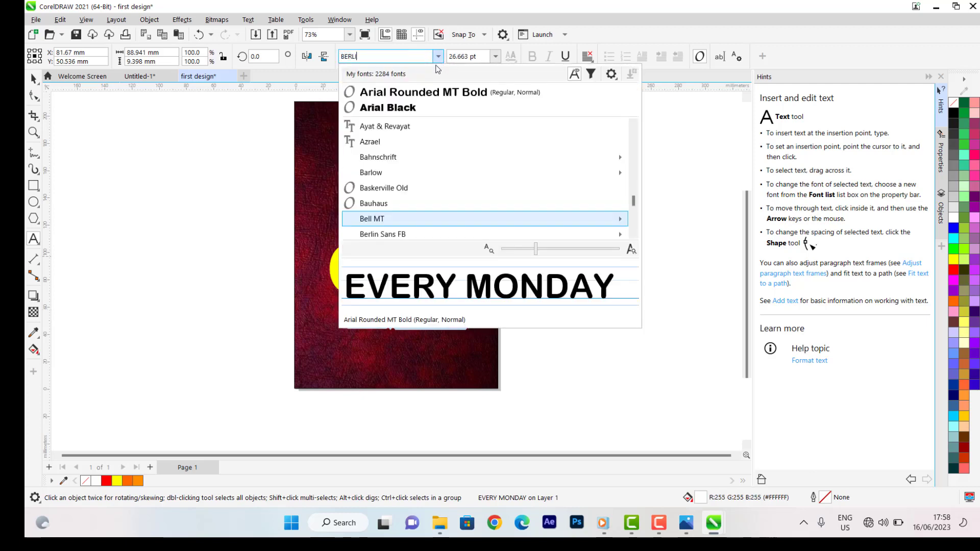
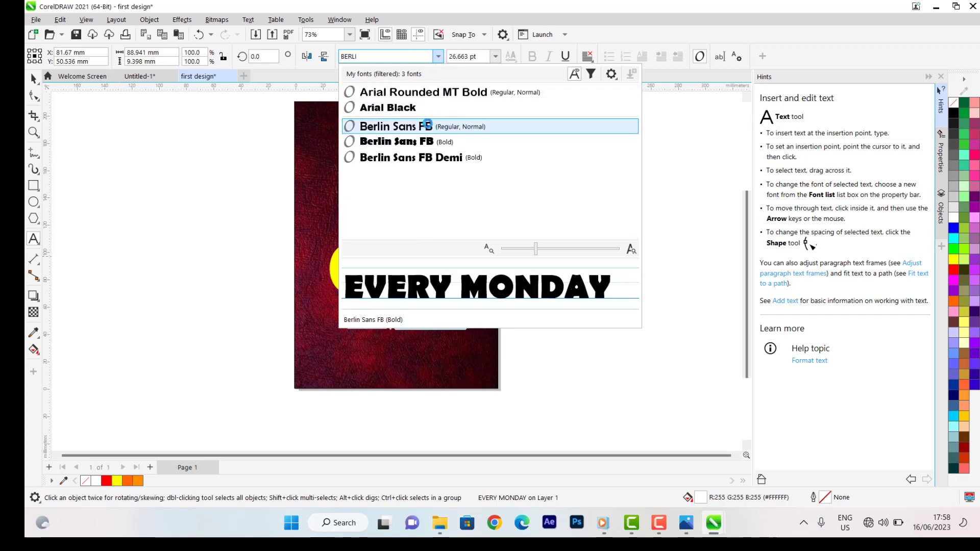
click(386, 126)
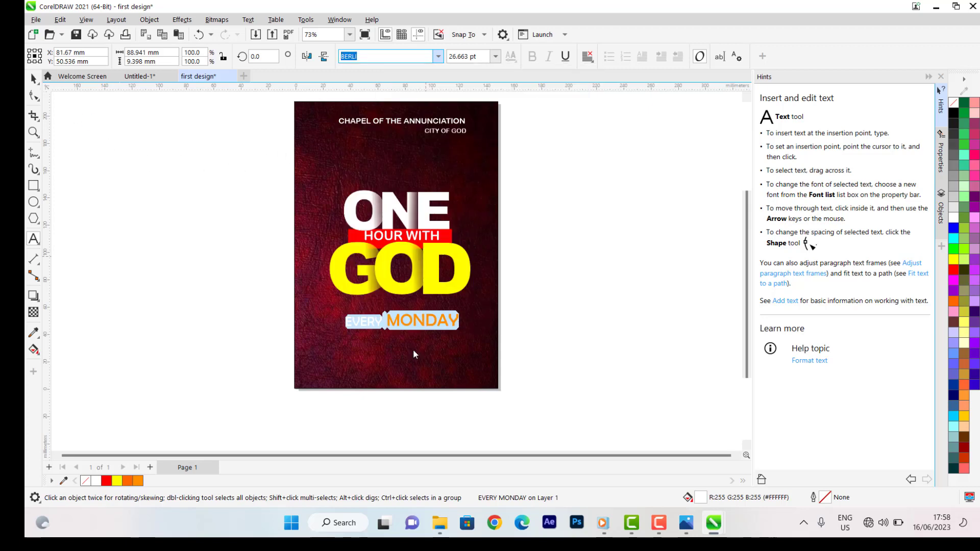
click(422, 329)
scroll(415, 327, up, 1)
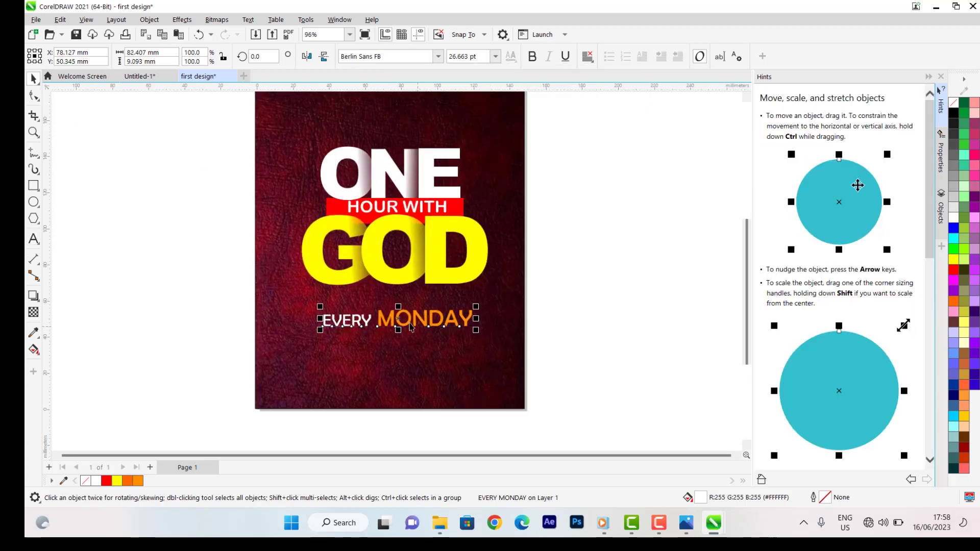
click(404, 322)
ctrl+click(405, 325)
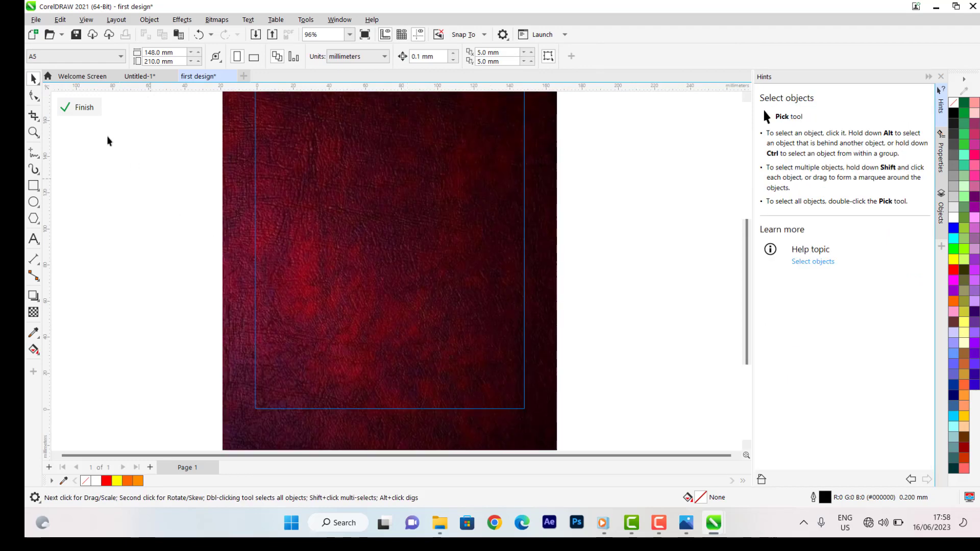
click(78, 106)
click(387, 325)
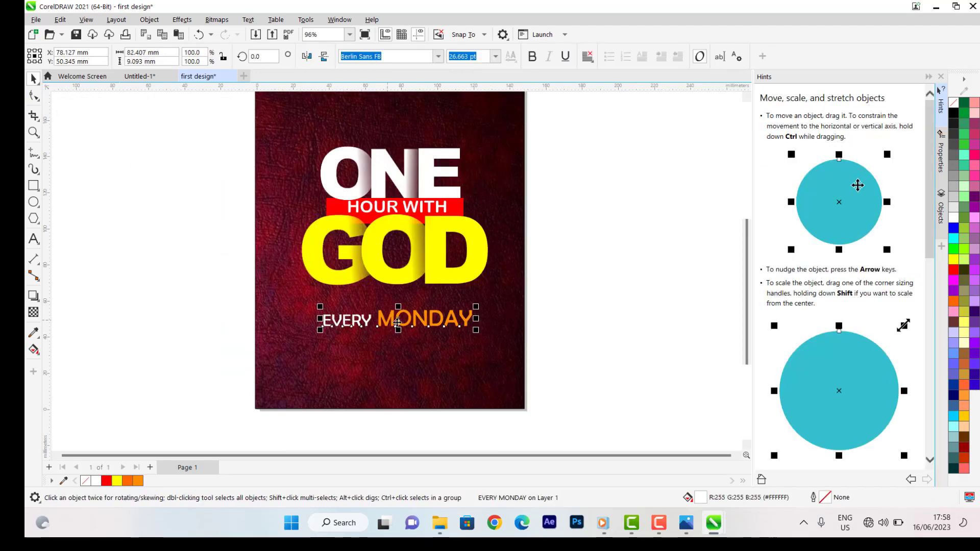
- Recolour the word MONDAY to yellow #FFFF00 to match GOD, leaving EVERY white
scroll(388, 322, down, 2)
scroll(388, 322, up, 2)
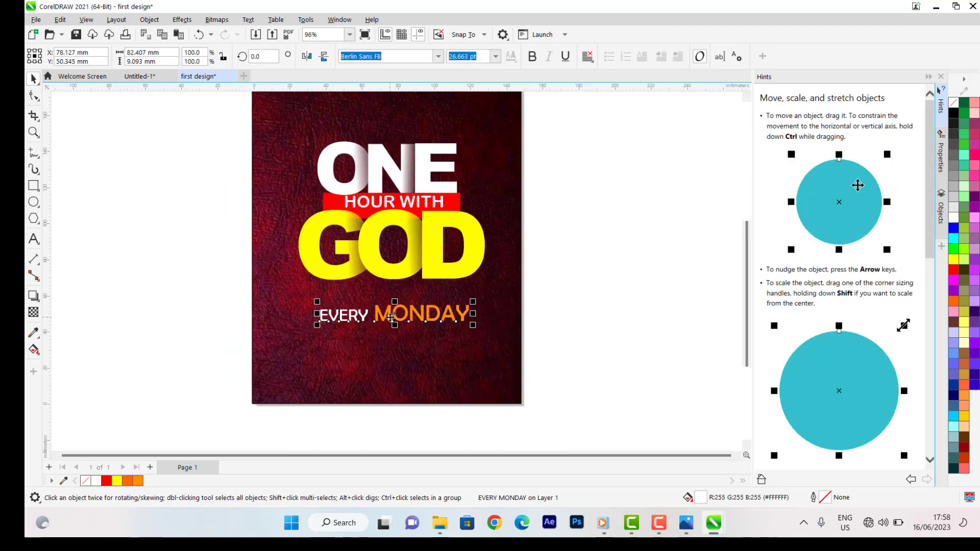
double_click(390, 318)
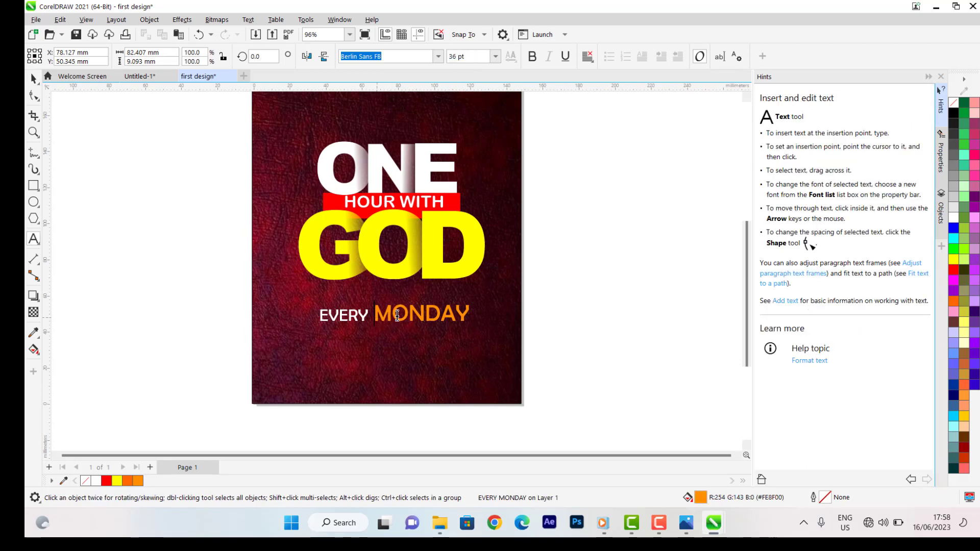
double_click(474, 317)
click(118, 479)
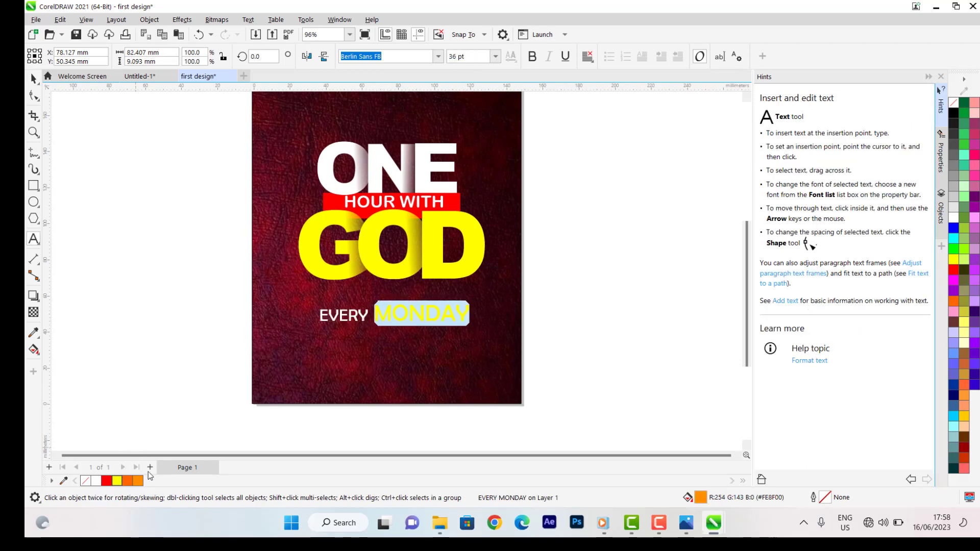
click(387, 316)
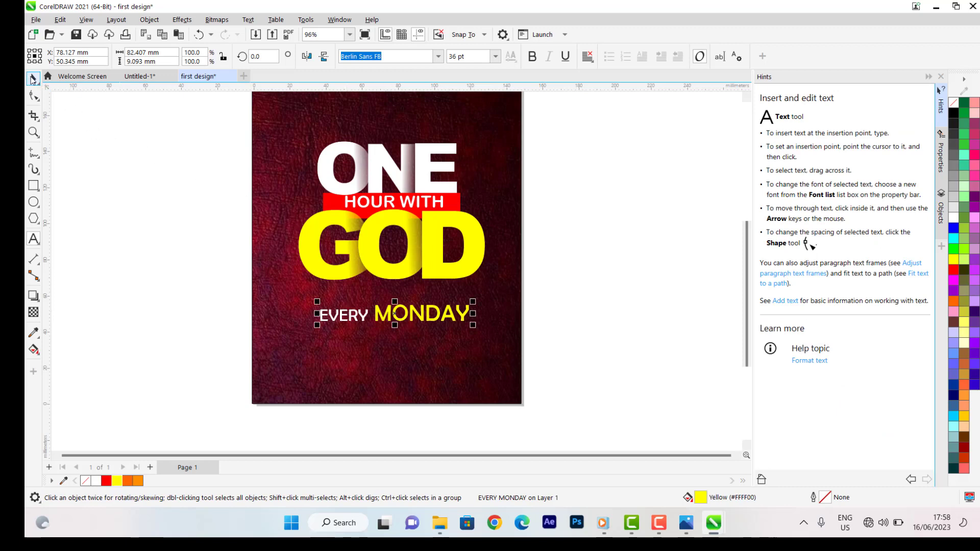
scroll(451, 264, down, 2)
click(551, 283)
scroll(411, 306, up, 2)
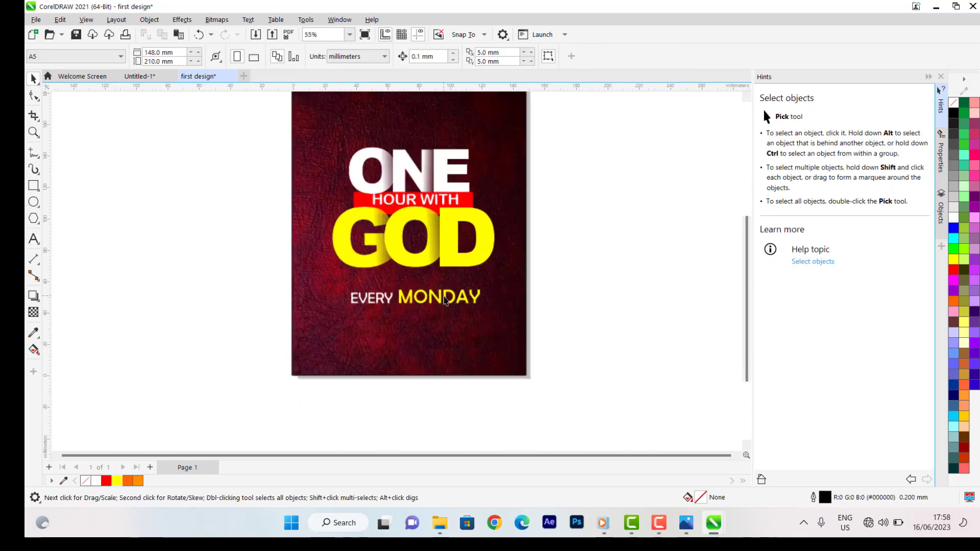
- Place a copy of the EVERY MONDAY line directly beneath the original
click(442, 300)
mouse_move(442, 299)
mouse_down()
mouse_move(452, 291)
mouse_move(435, 314)
mouse_up()
click(459, 336)
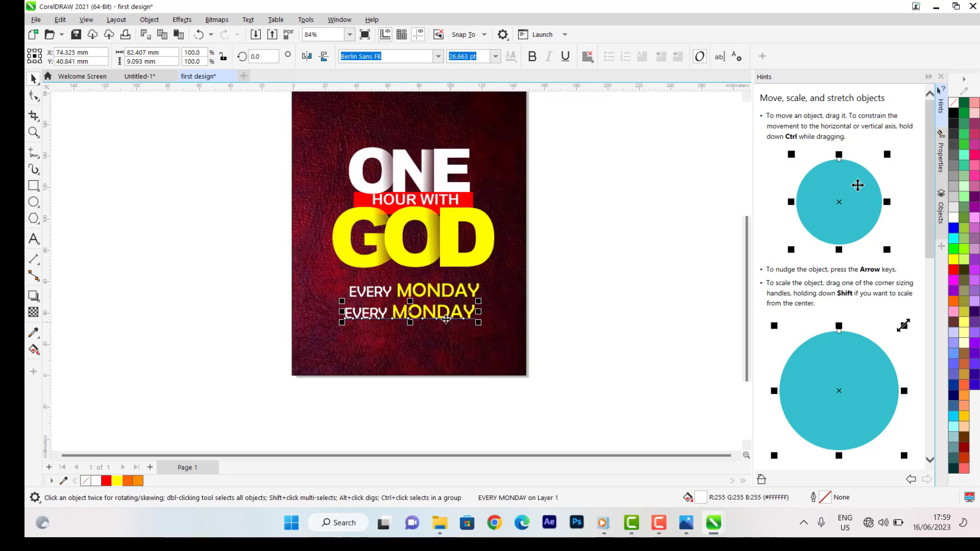
- Replace the wording of the lower EVERY MONDAY copy with "Time: 5:00pm"
double_click(434, 317)
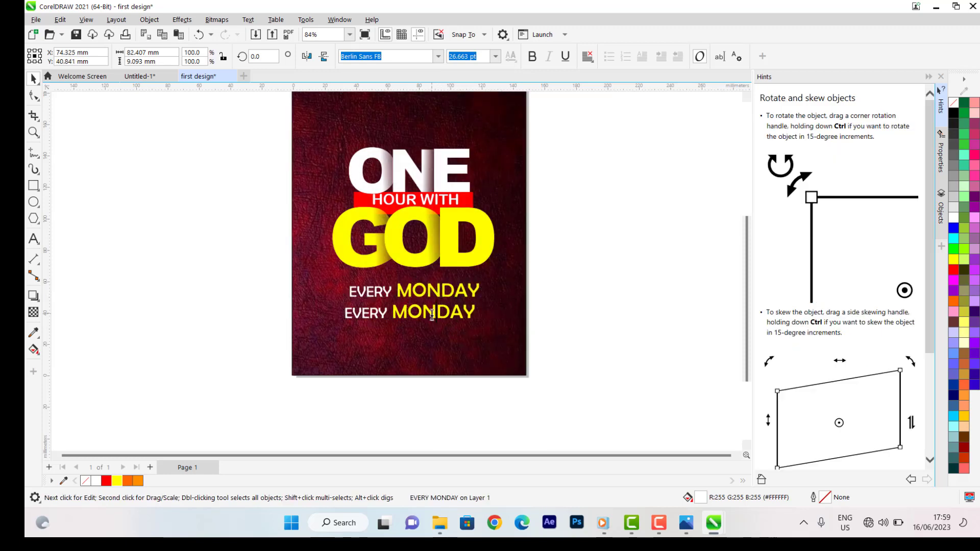
key(ctrl+a)
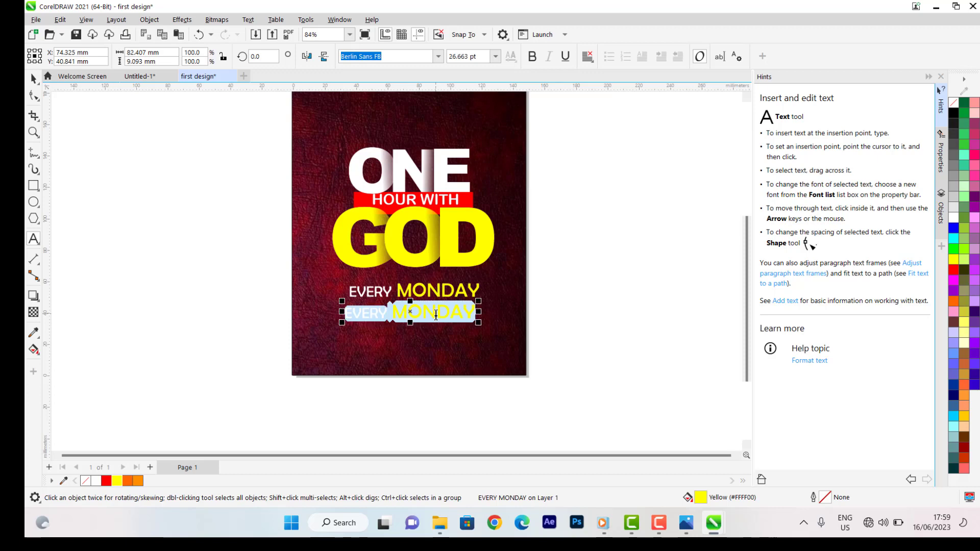
text(Time)
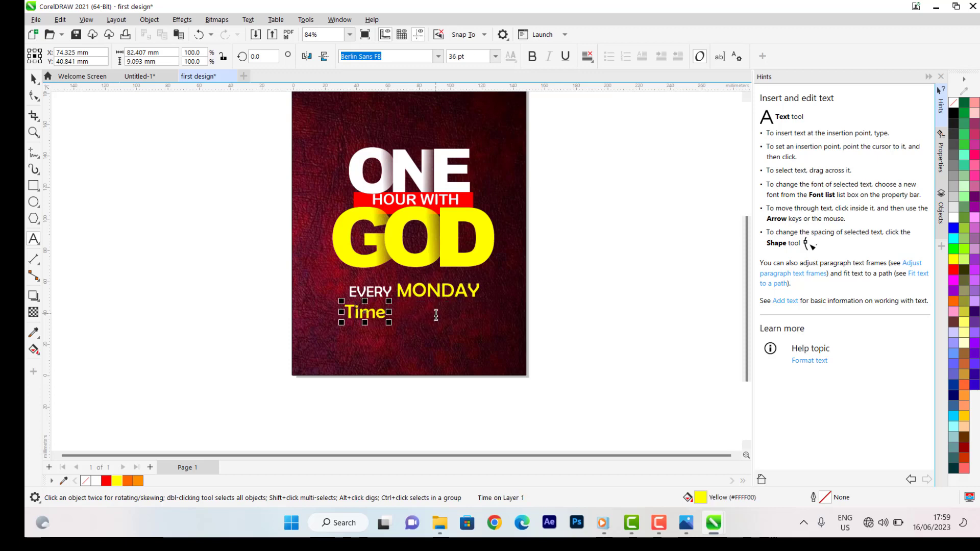
text(>)
key(Escape)
key(BackSpace)
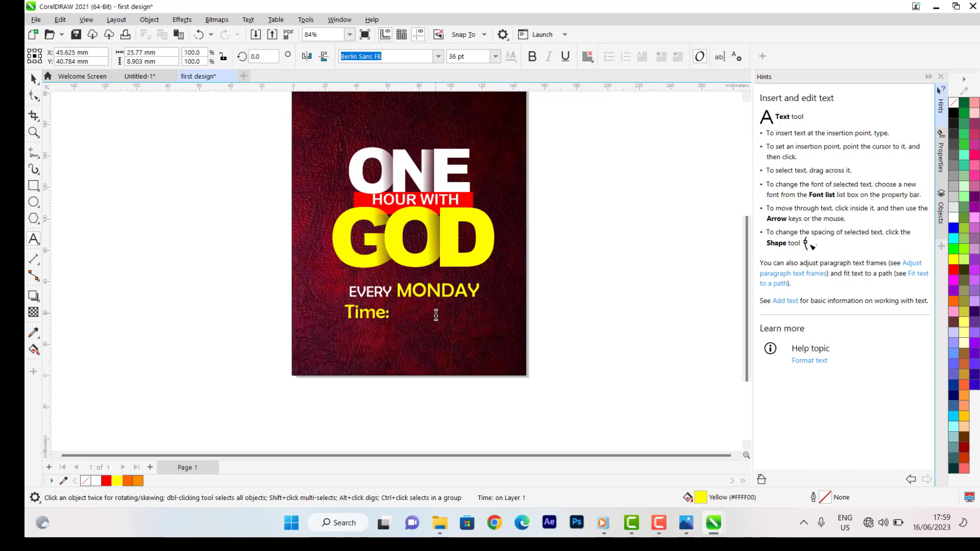
text(500)
key(Escape)
key(BackSpace)
key(BackSpace)
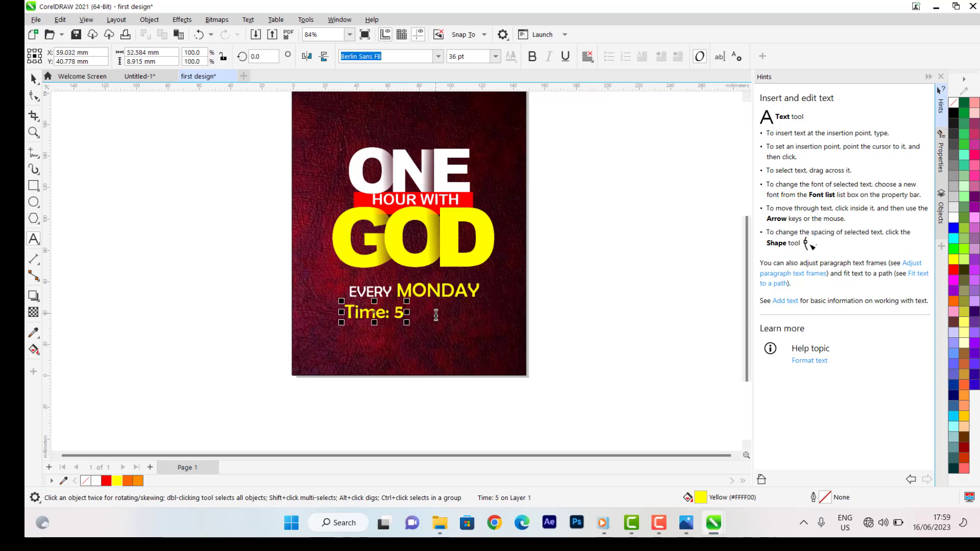
text(:00)
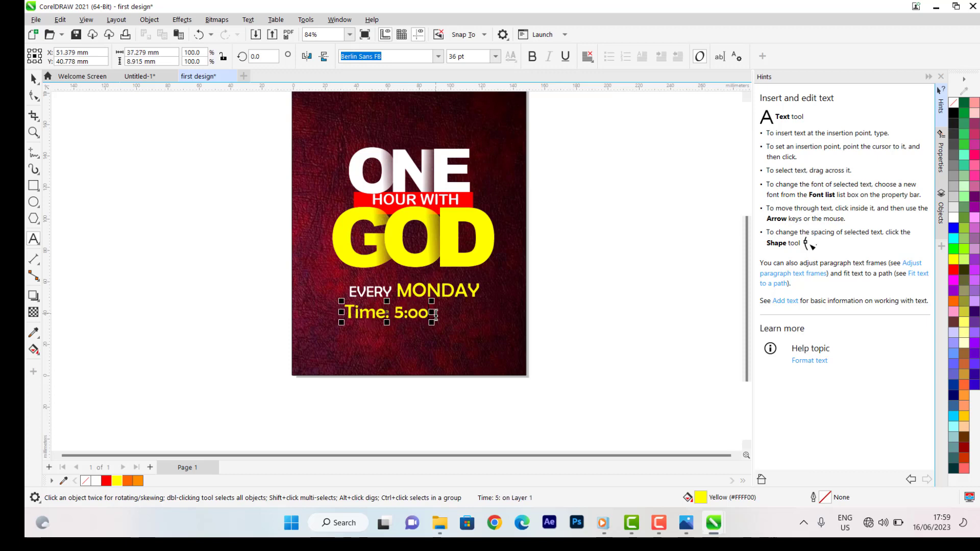
key(BackSpace)
key(BackSpace)
text(00pm)
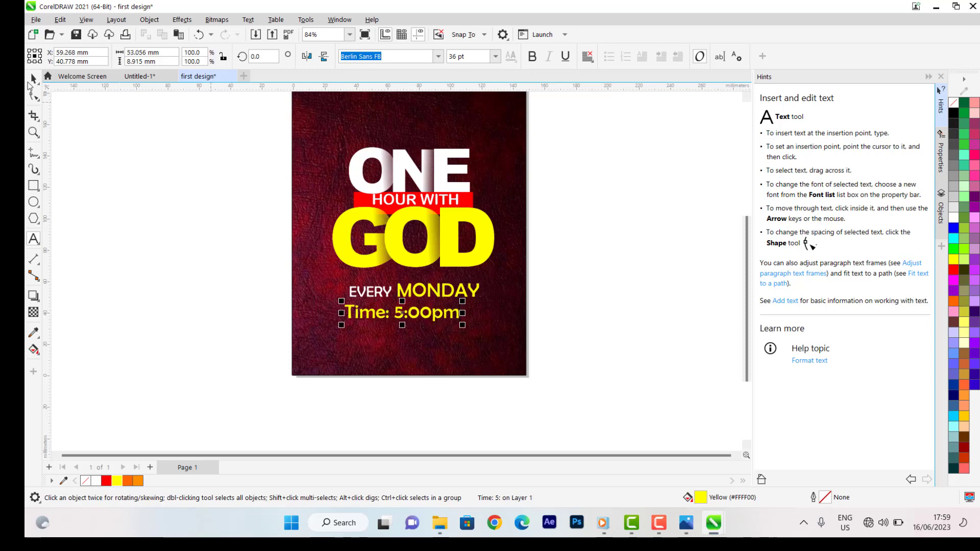
- Change the Time: 5:00pm line to bold Berlin Sans FB Demi and shrink it to sit centred beneath EVERY MONDAY
key(ctrl+a)
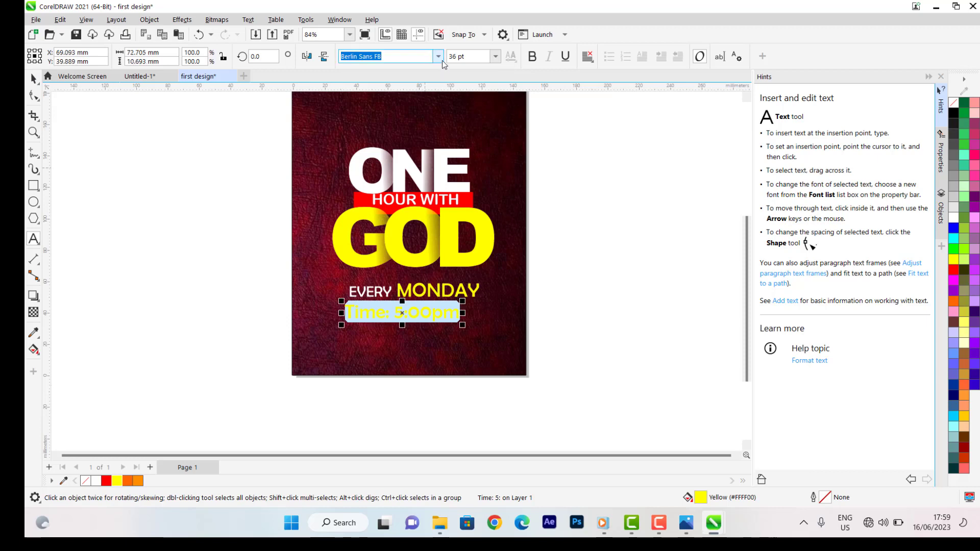
click(443, 61)
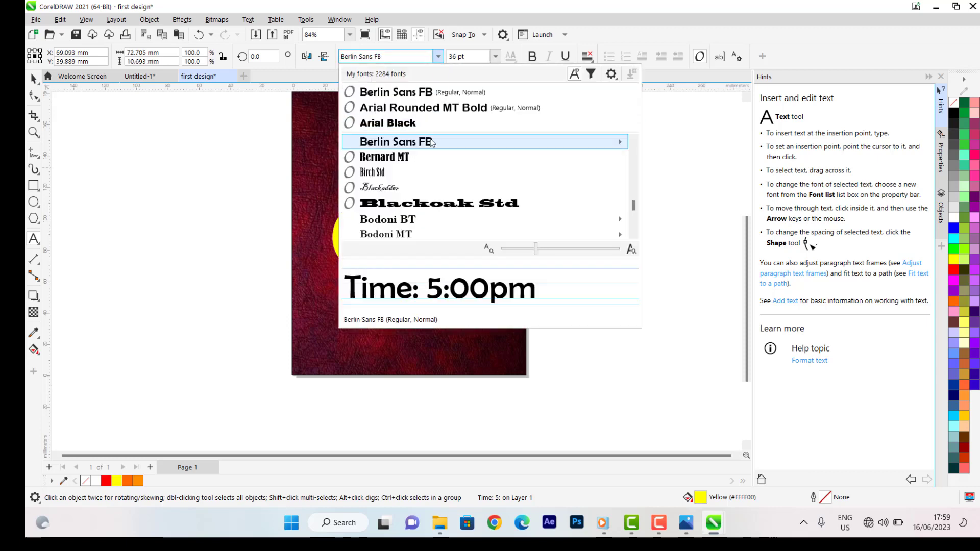
mouse_move(620, 142)
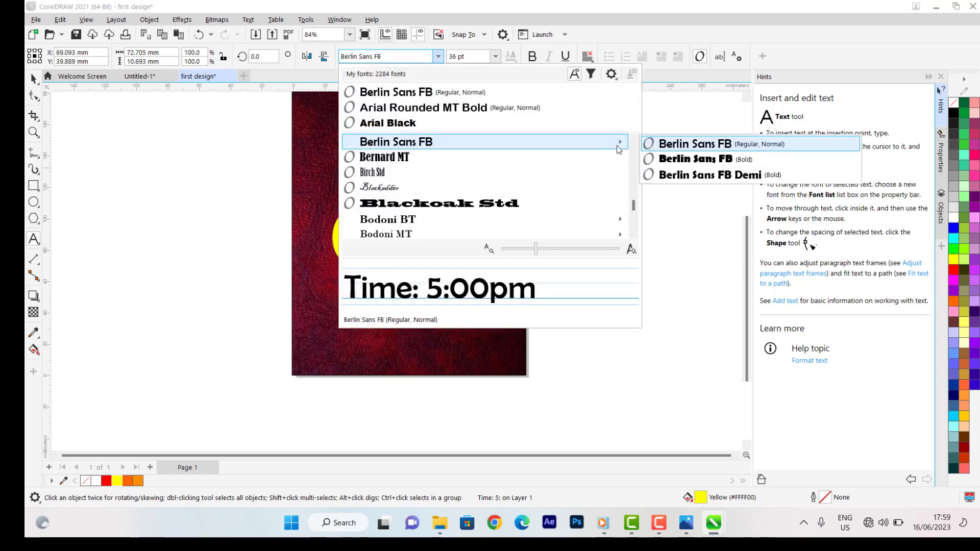
click(713, 175)
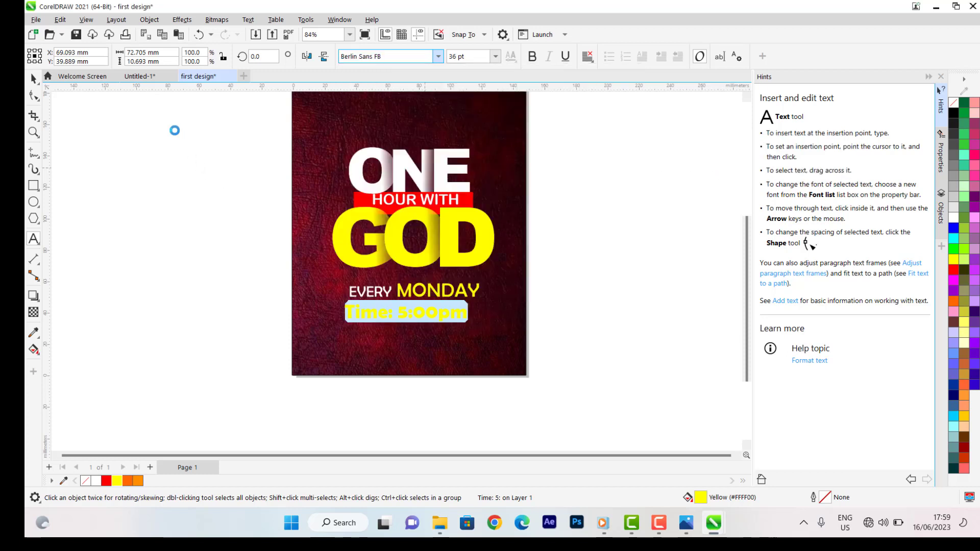
click(34, 79)
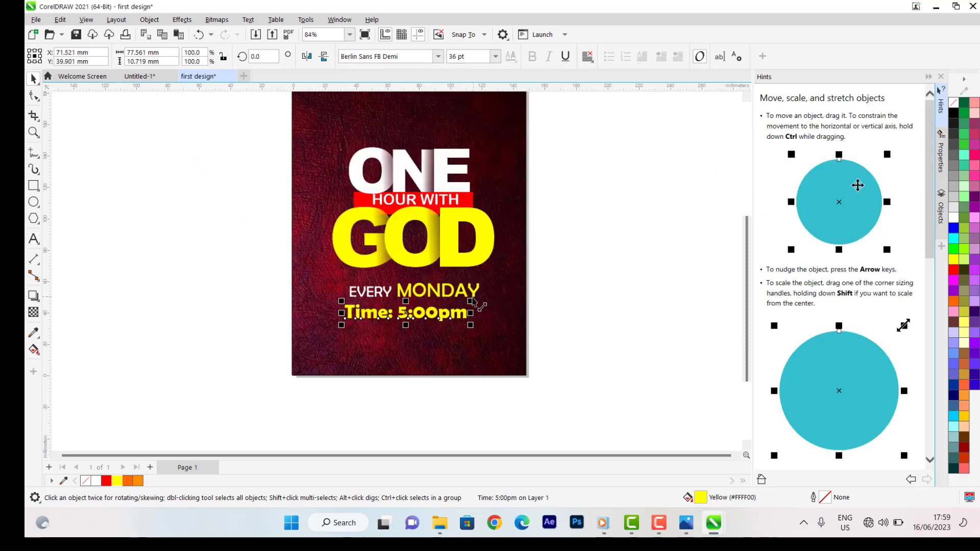
drag(473, 301, 431, 312)
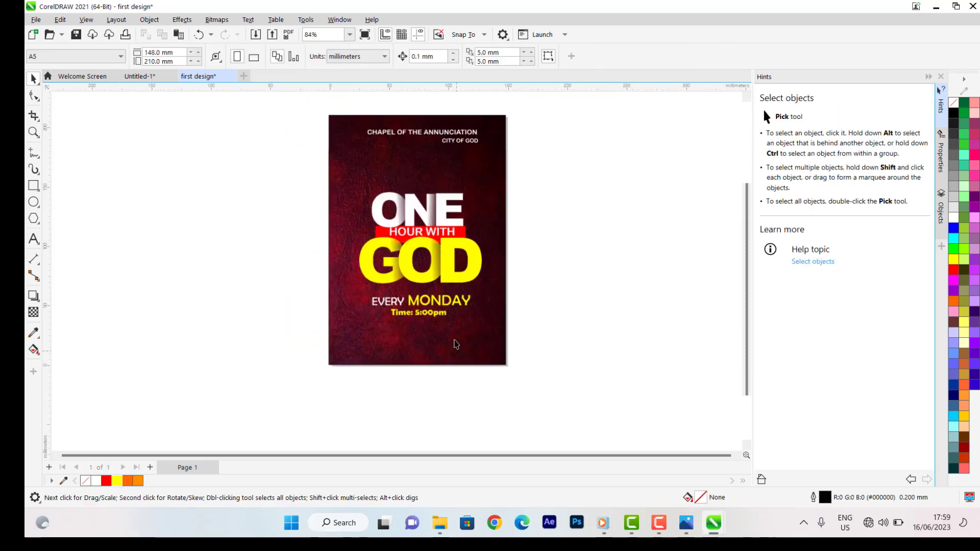
- Duplicate the EVERY MONDAY line and place the copy below the Time: 5:00pm line
scroll(424, 307, up, 2)
click(423, 306)
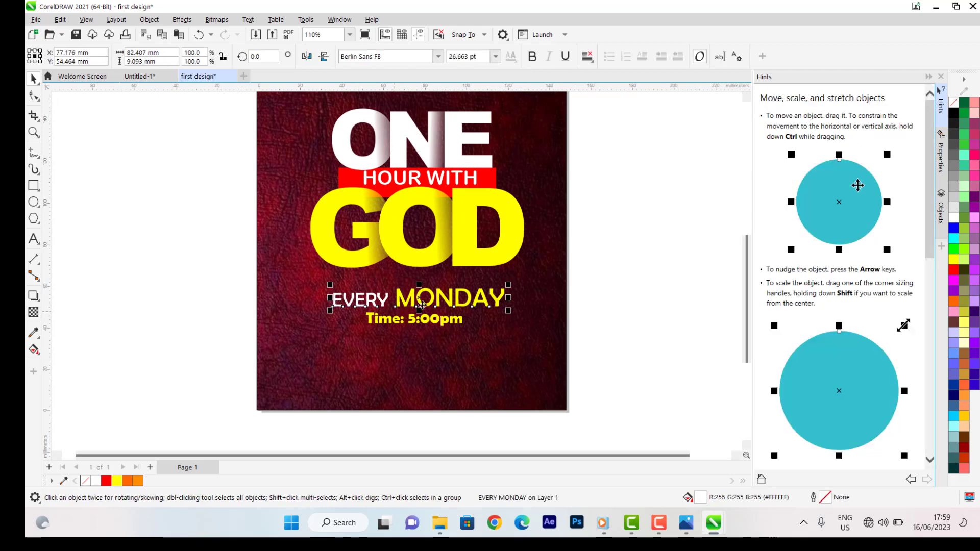
drag(416, 325, 416, 363)
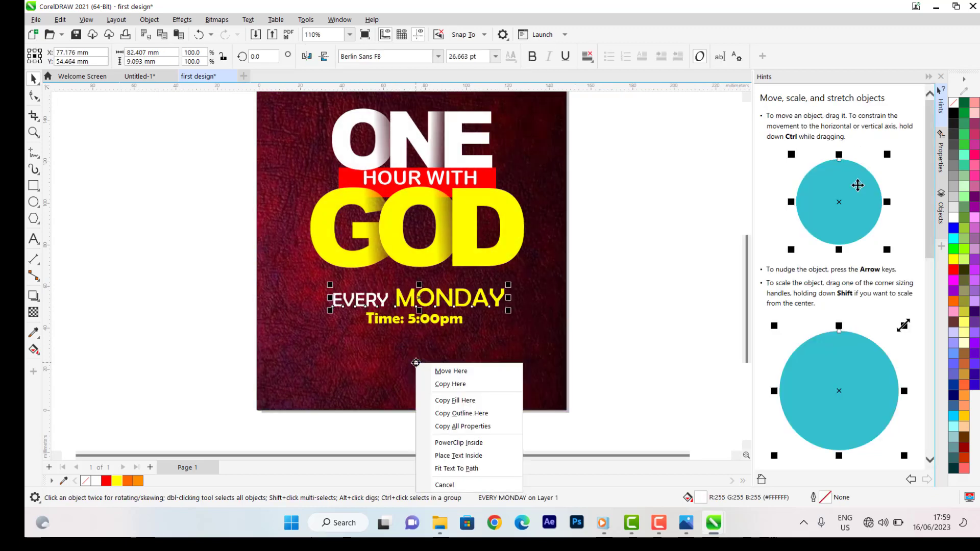
click(353, 303)
key(ctrl+d)
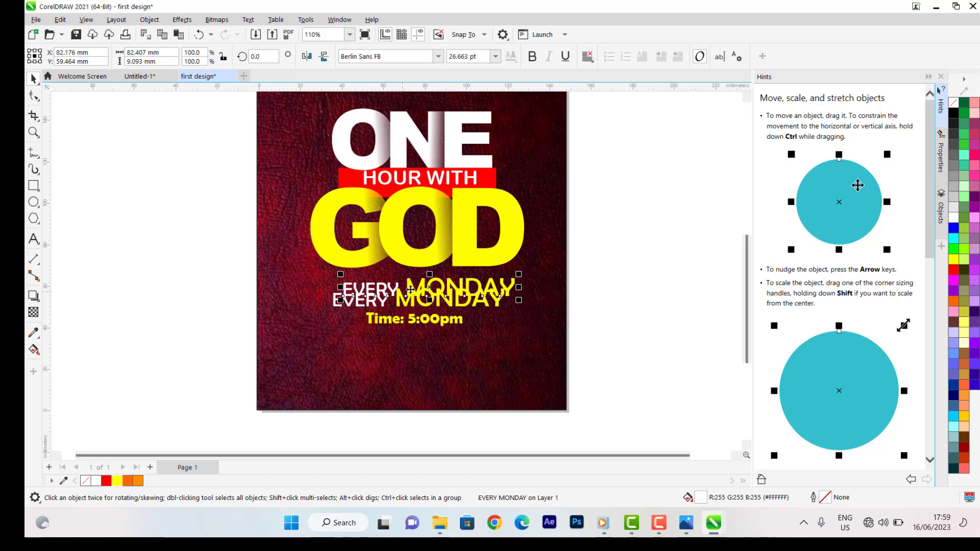
drag(434, 293, 434, 355)
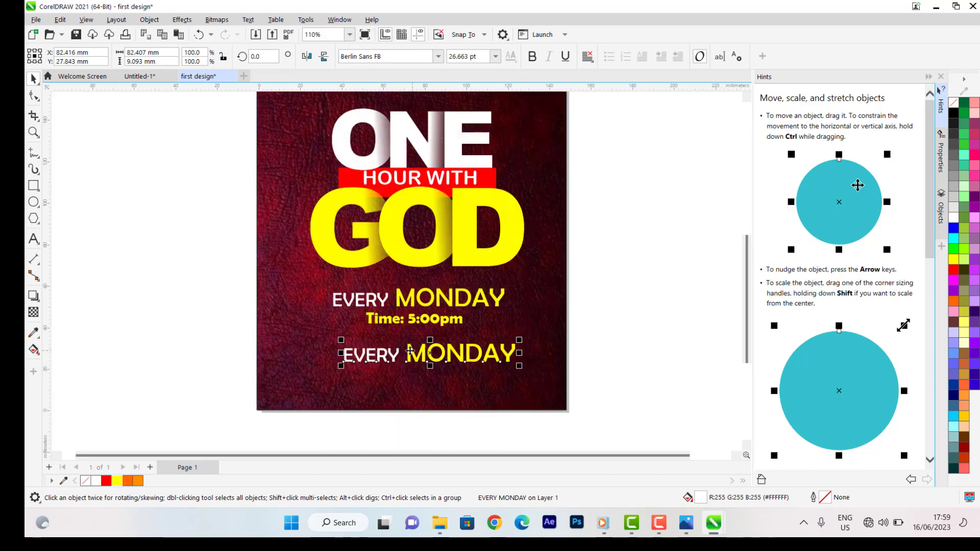
- Replace the text of the new EVERY MONDAY copy below the time with "MASK UP"
double_click(441, 356)
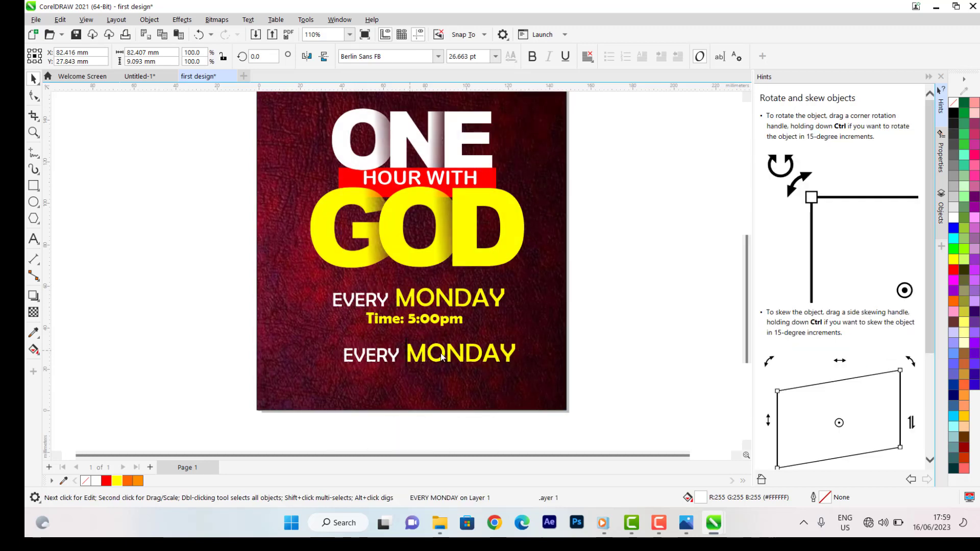
key(ctrl+a)
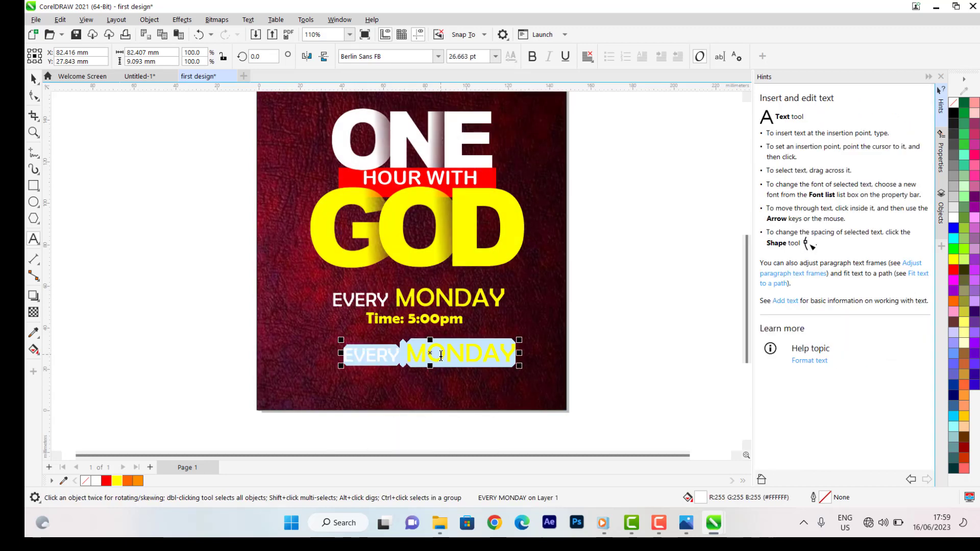
text(MA)
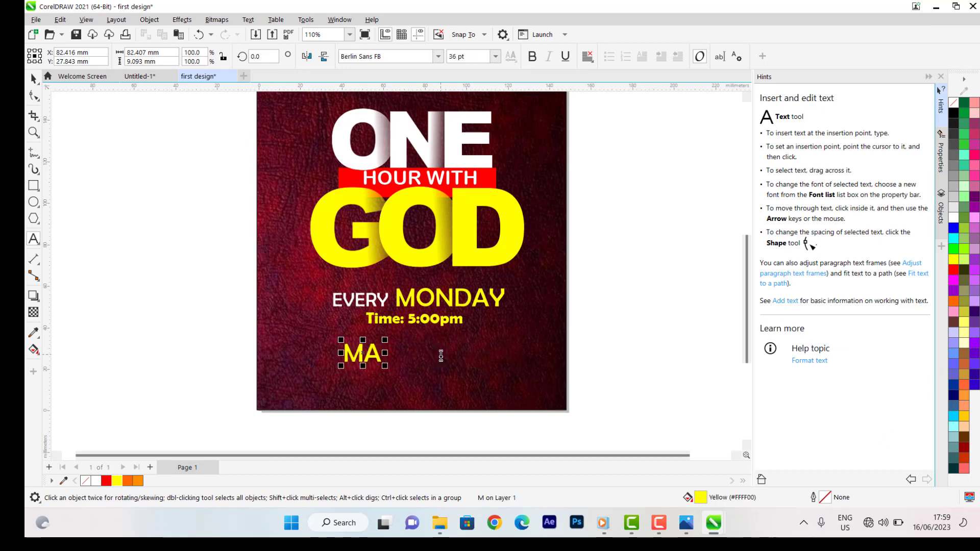
text(SK UP)
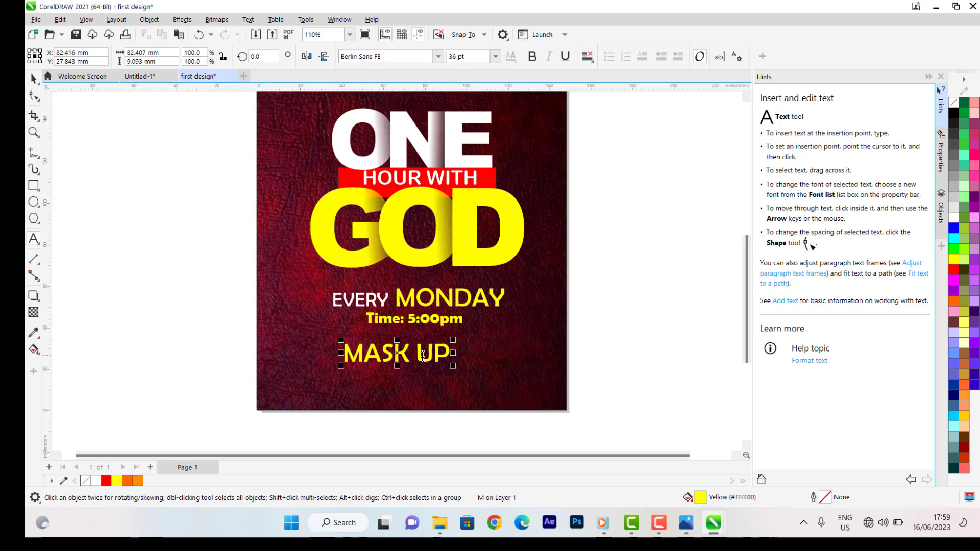
- Try a font size of 36 pt on only the word UP in the MASK UP line
drag(423, 356, 455, 354)
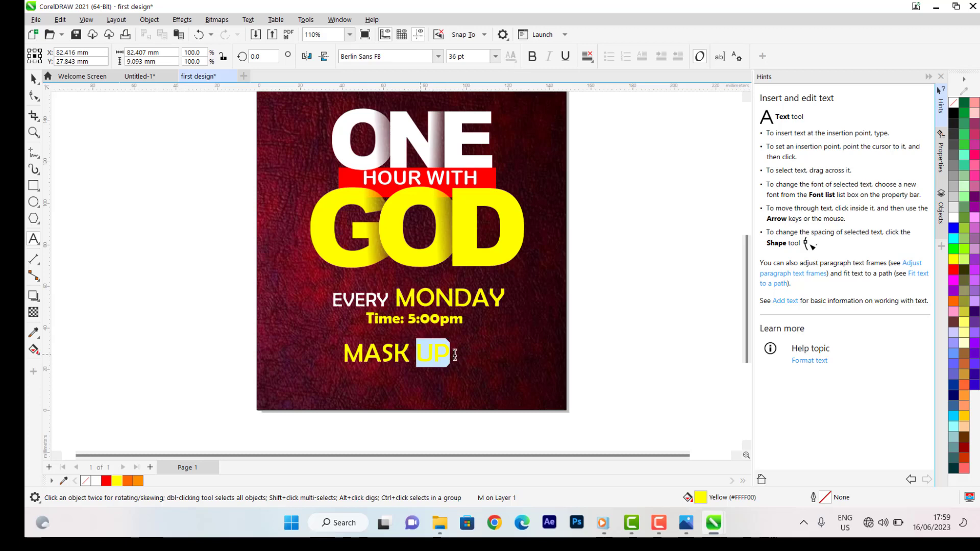
click(496, 57)
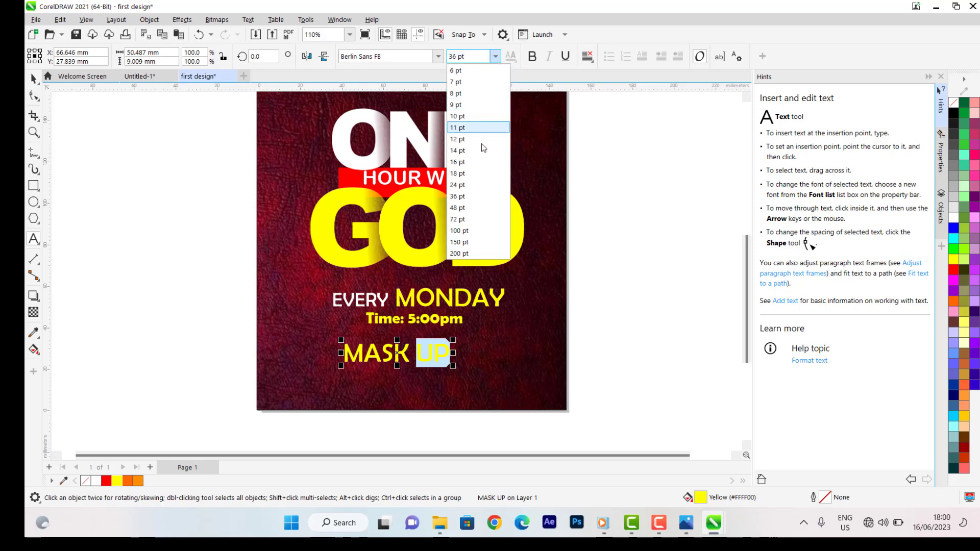
click(479, 199)
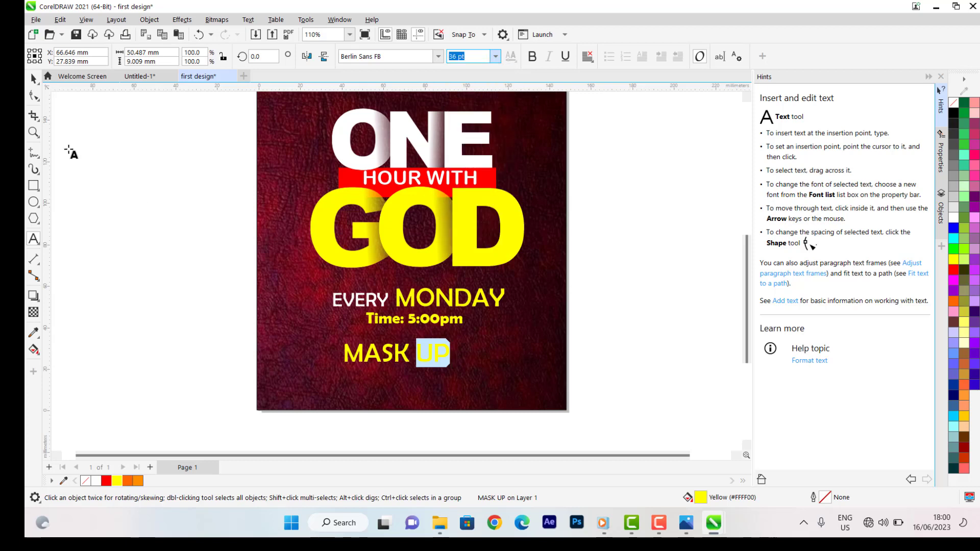
click(34, 78)
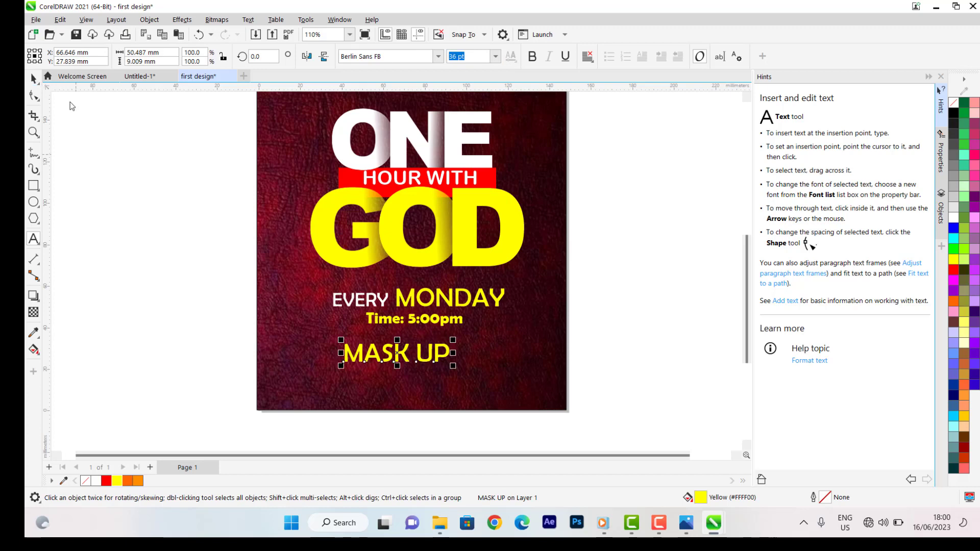
- Enlarge only the word UP in the MASK UP line to 48 pt
double_click(420, 355)
drag(416, 356, 450, 356)
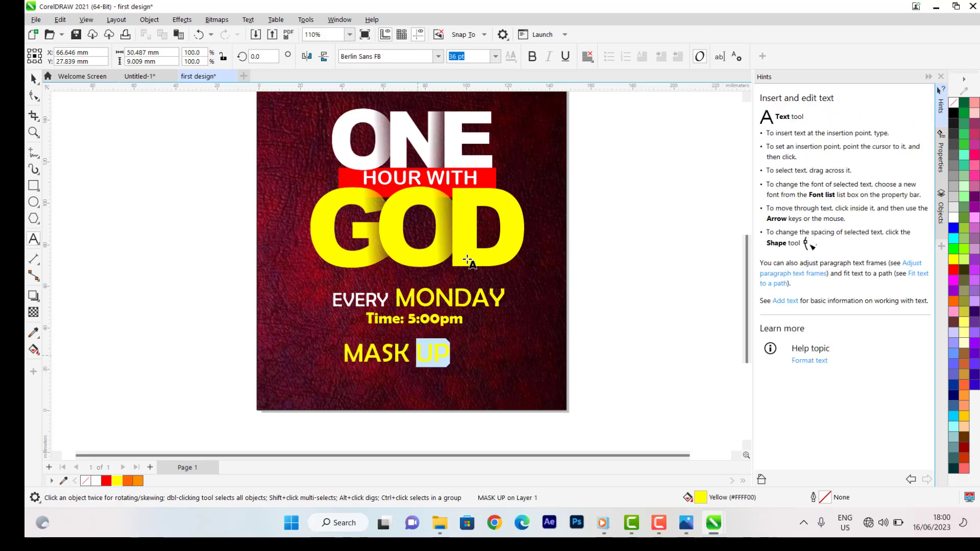
click(496, 56)
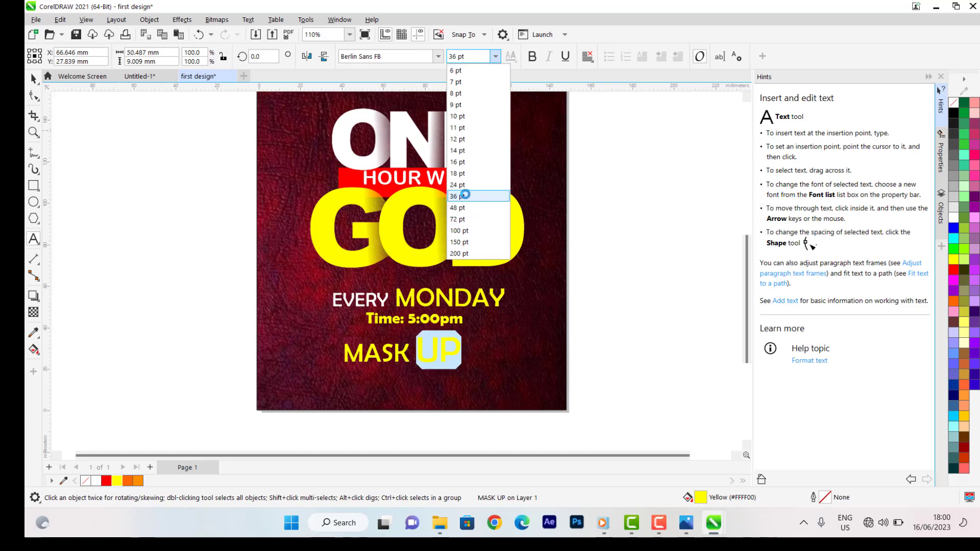
click(470, 56)
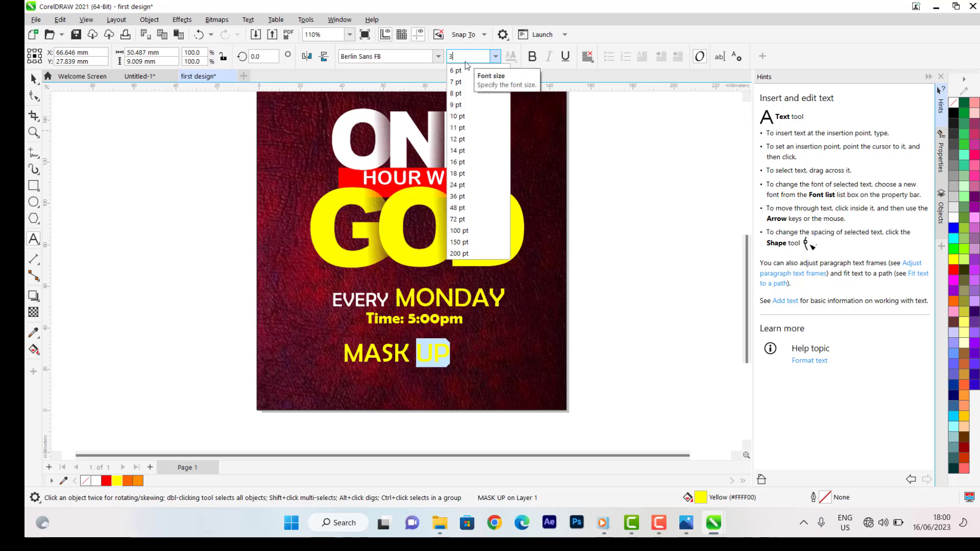
key(Return)
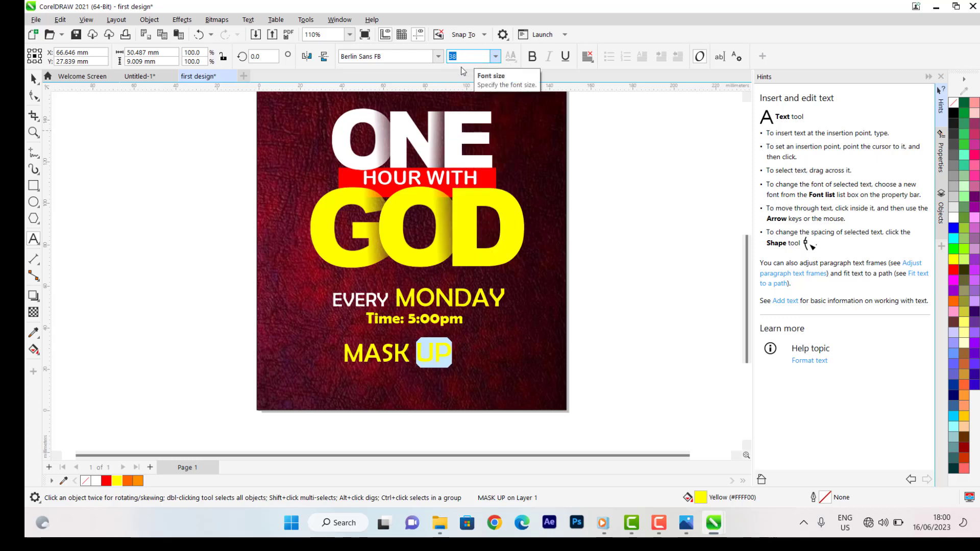
click(496, 58)
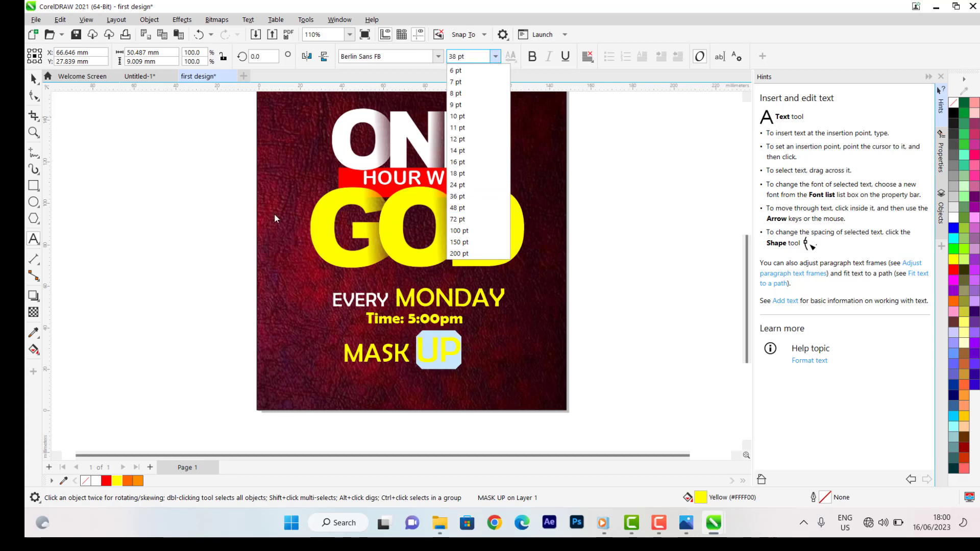
click(172, 222)
click(33, 78)
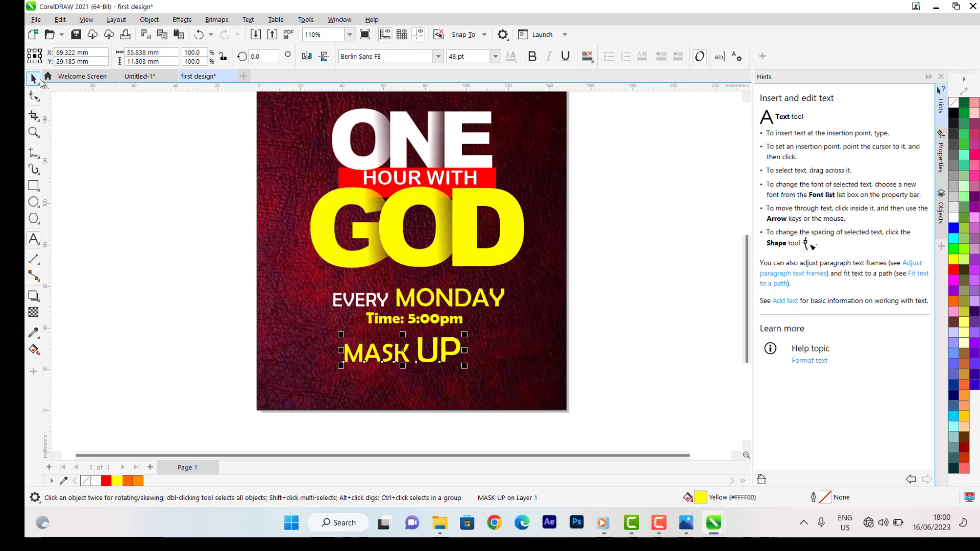
- Centre the MASK UP line beneath the Time: 5:00pm line and recolour it in the darker document orange
scroll(593, 303, down, 2)
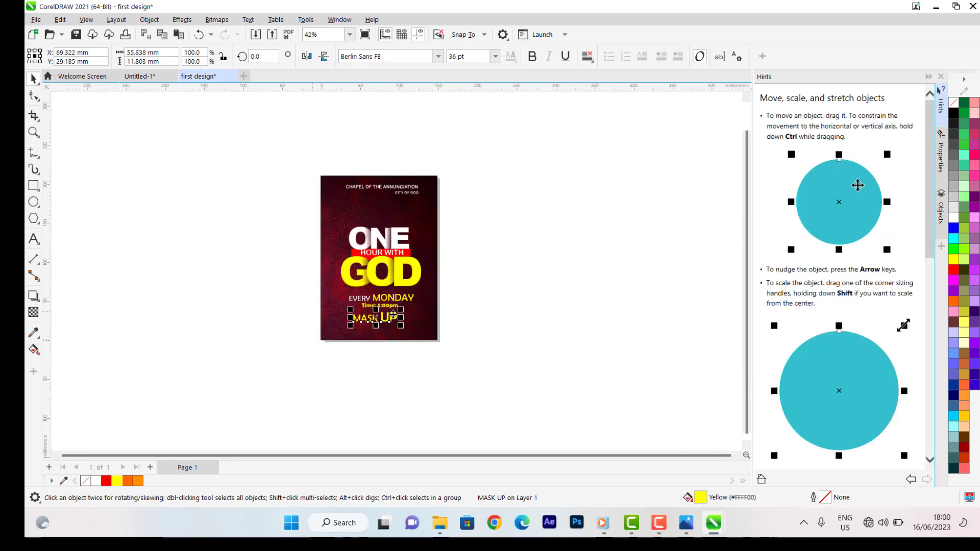
scroll(392, 318, up, 3)
drag(391, 321, 414, 323)
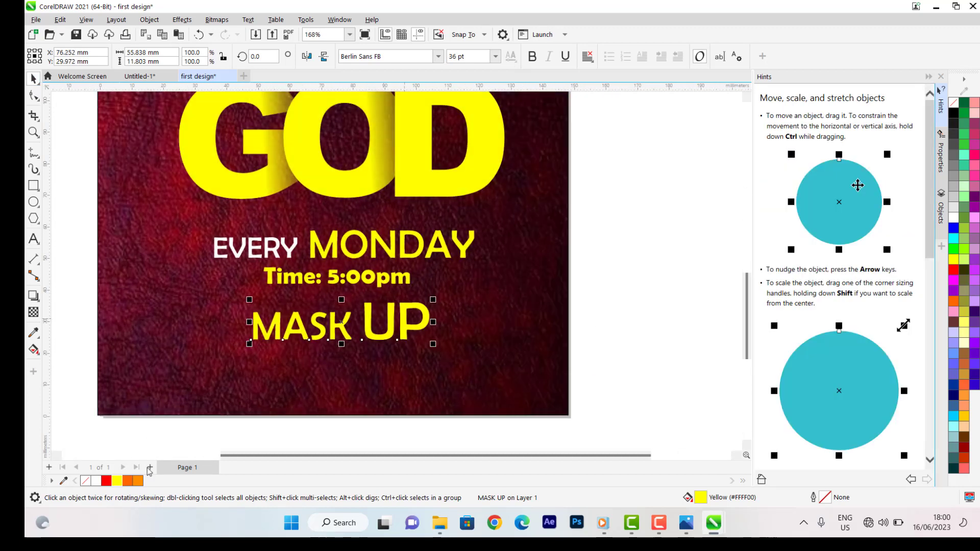
click(127, 481)
scroll(316, 352, down, 2)
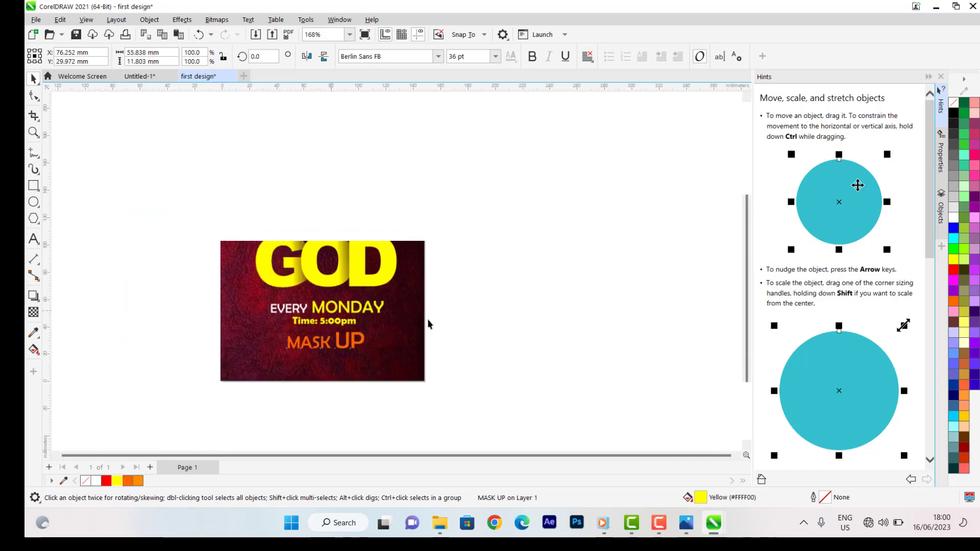
- Recolour only the word MASK in the MASK UP line yellow
click(476, 310)
scroll(368, 332, down, 1)
scroll(313, 342, up, 1)
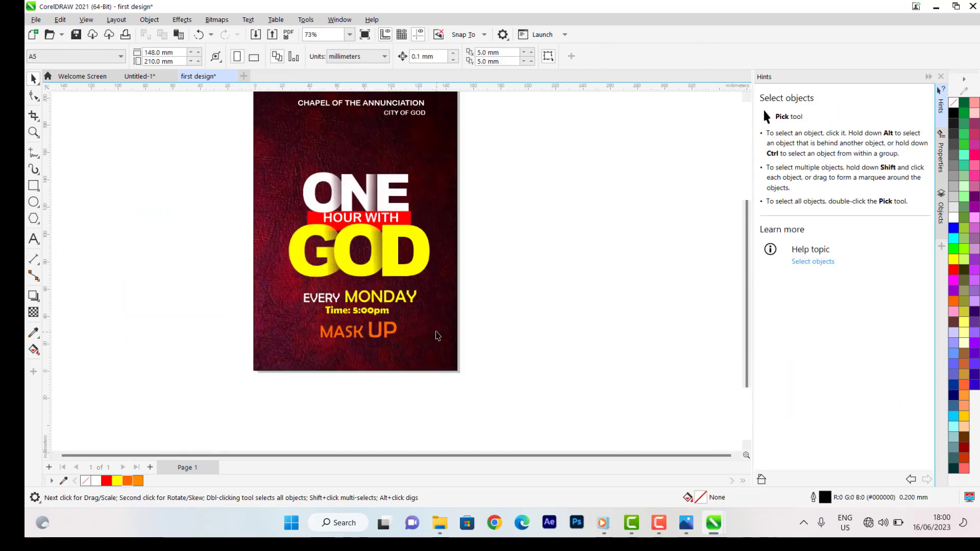
click(376, 339)
click(372, 335)
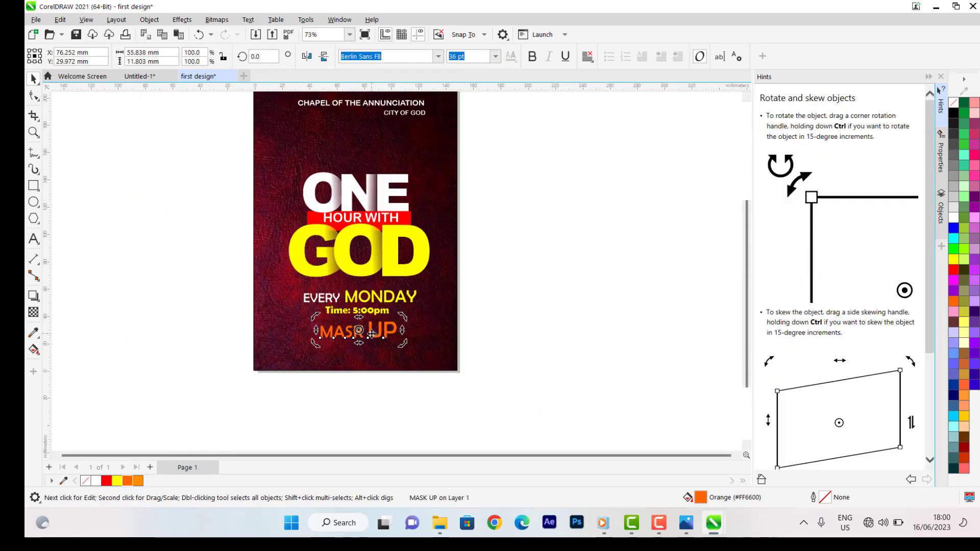
double_click(366, 332)
scroll(366, 327, up, 2)
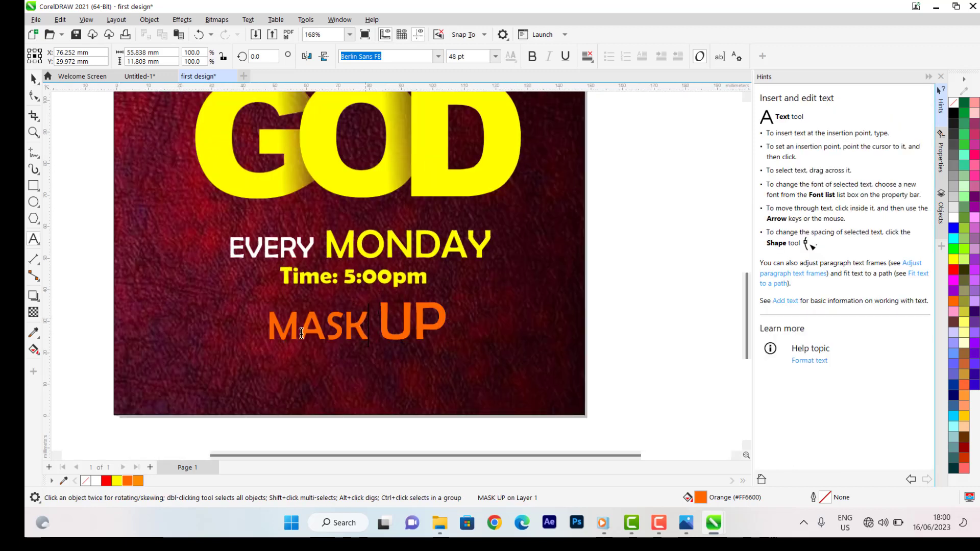
drag(367, 326, 248, 351)
click(117, 481)
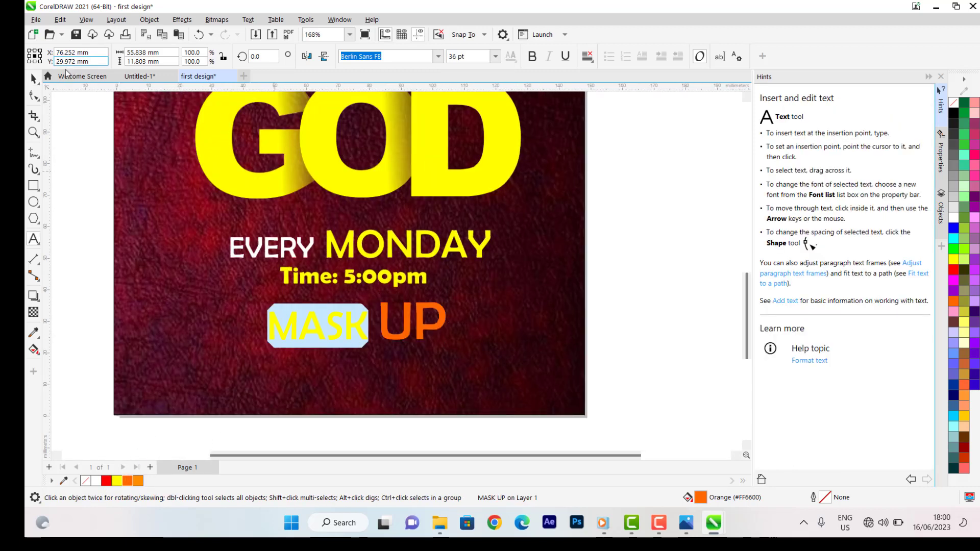
scroll(454, 321, down, 2)
key(ctrl+space)
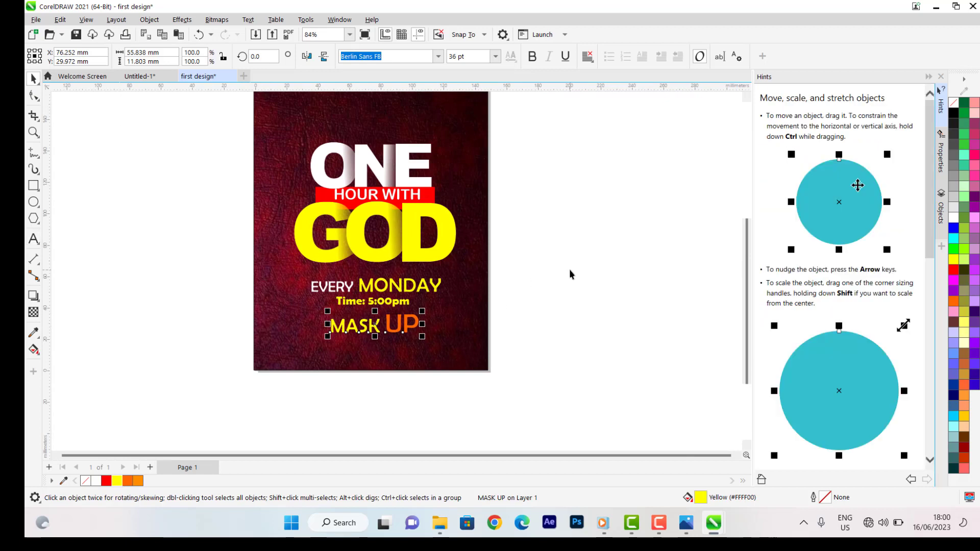
- Recolour only the word UP in the MASK UP line white
click(570, 270)
scroll(414, 327, down, 3)
scroll(414, 326, up, 3)
scroll(415, 329, up, 2)
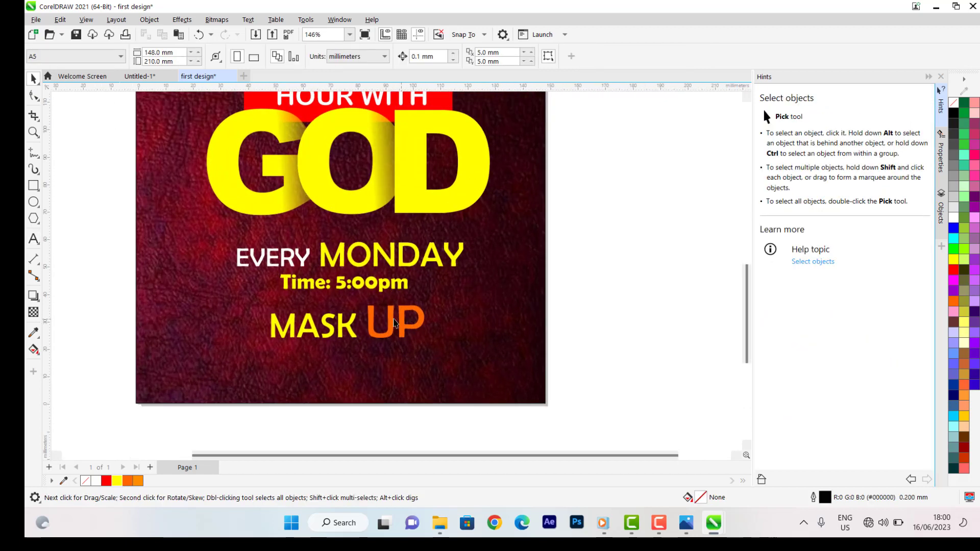
click(373, 332)
key(F8)
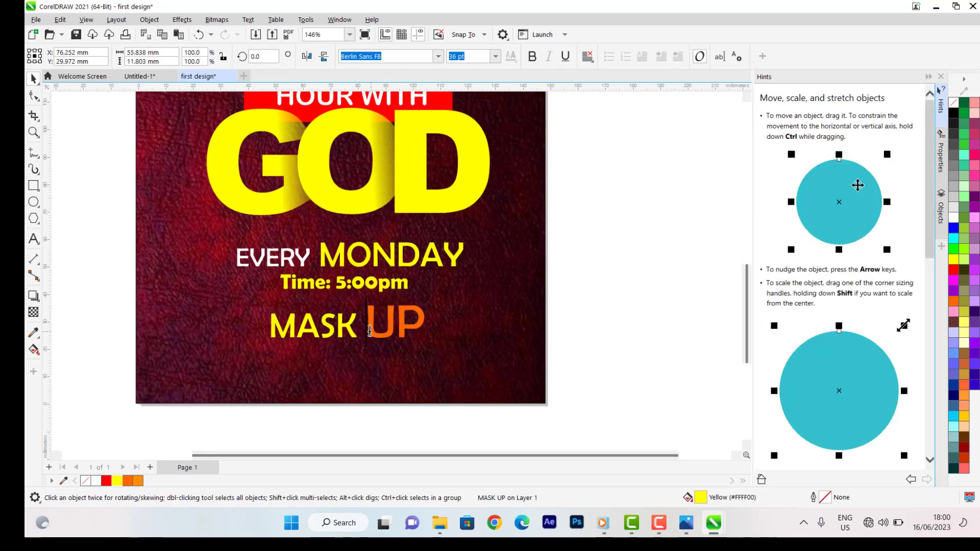
drag(433, 331, 370, 330)
click(96, 481)
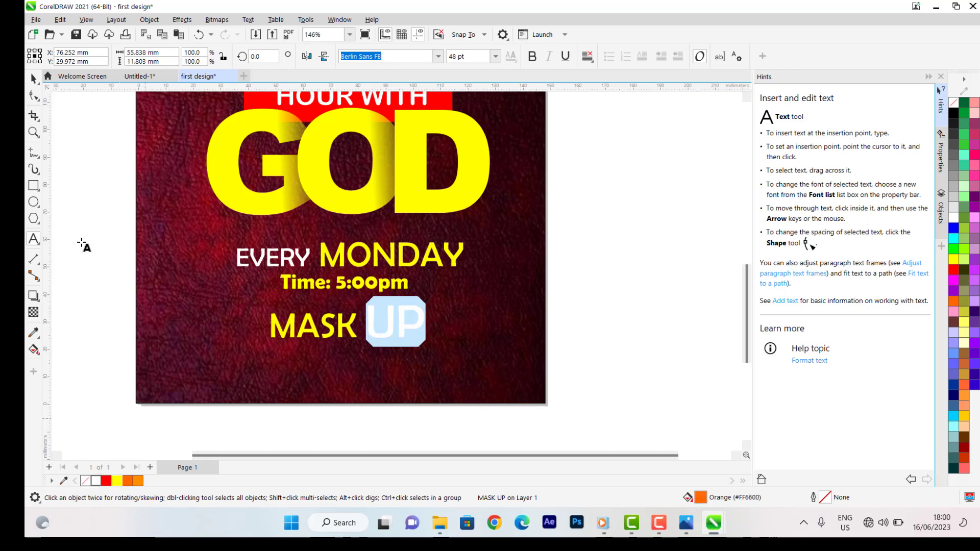
click(32, 83)
scroll(363, 308, down, 3)
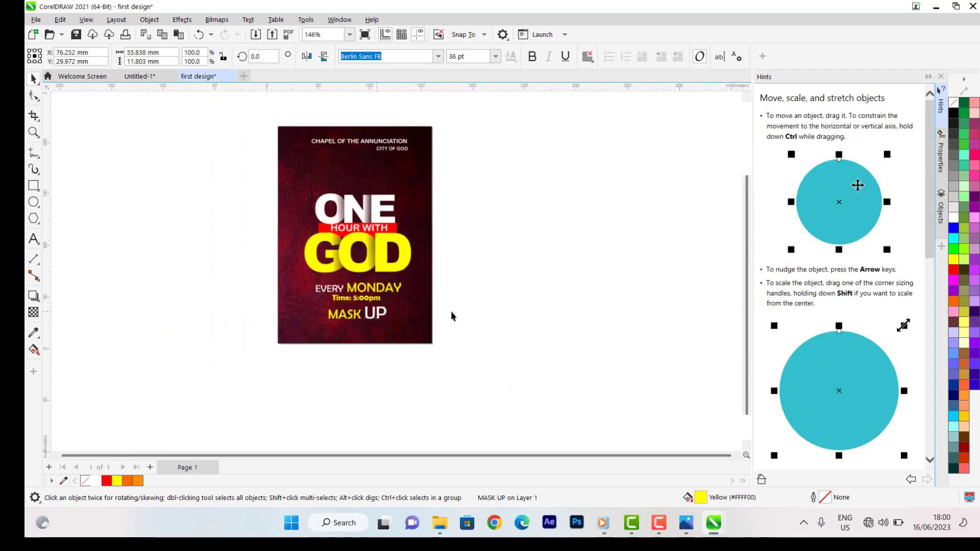
click(452, 314)
scroll(350, 317, up, 2)
scroll(352, 314, down, 3)
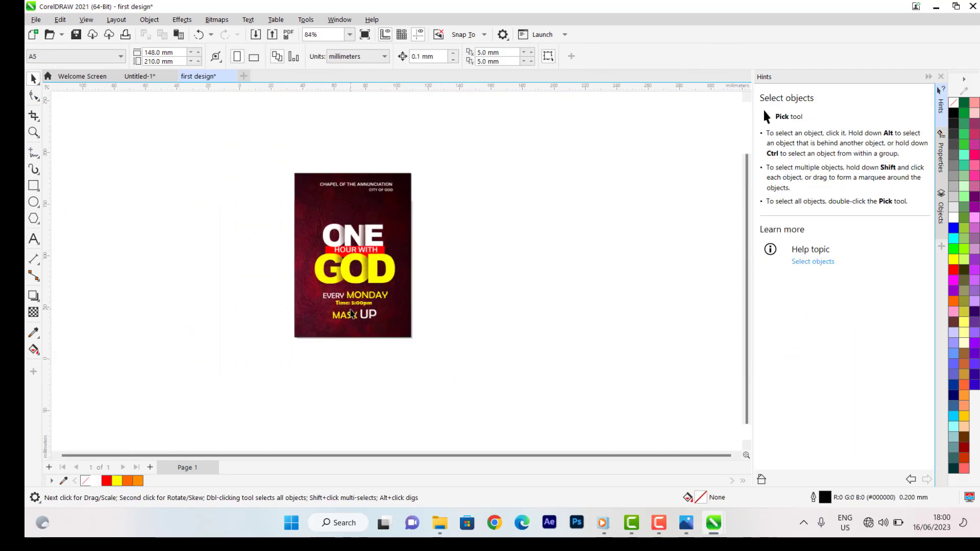
- Shrink the EVERY MONDAY line to about 76 mm wide and move it closer to the Time: 5:00pm line, centred above it
scroll(358, 309, up, 3)
click(400, 305)
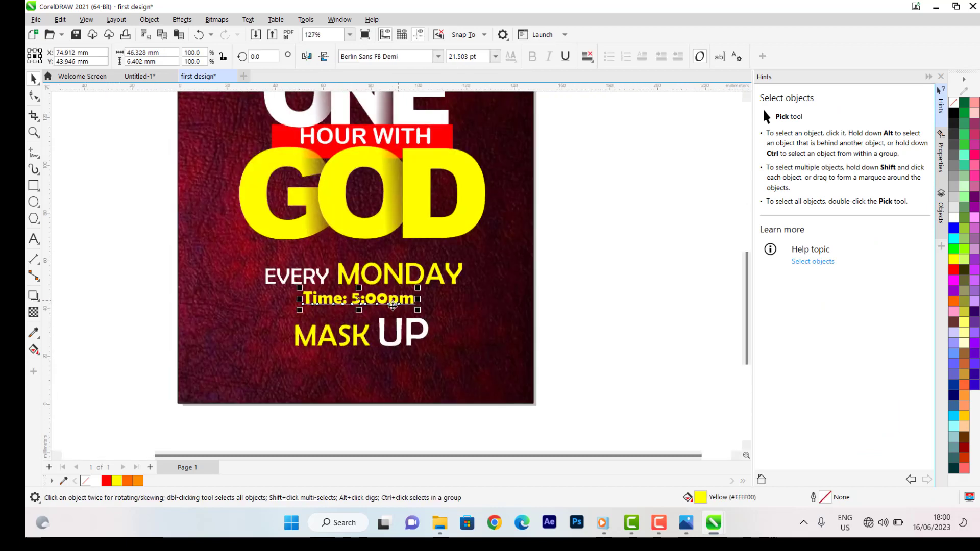
click(409, 274)
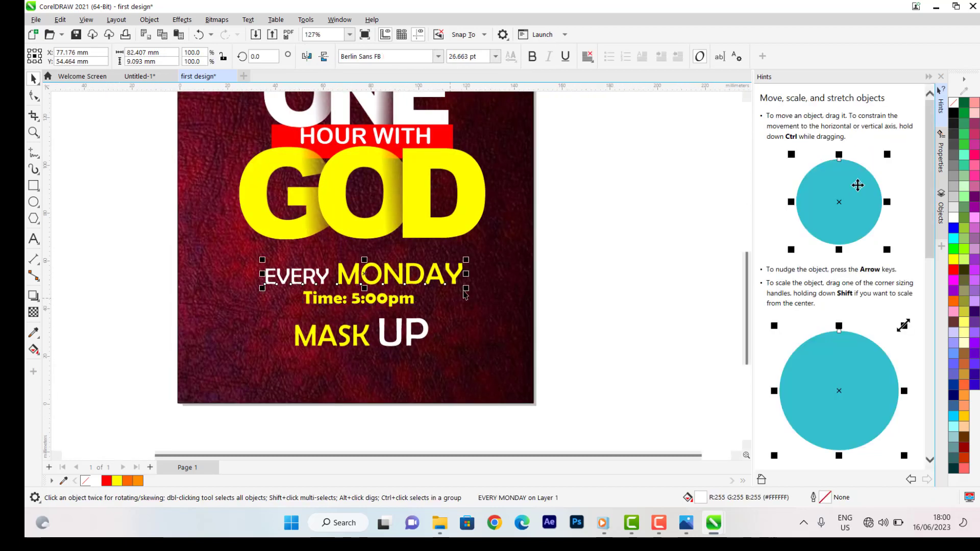
drag(466, 290, 447, 287)
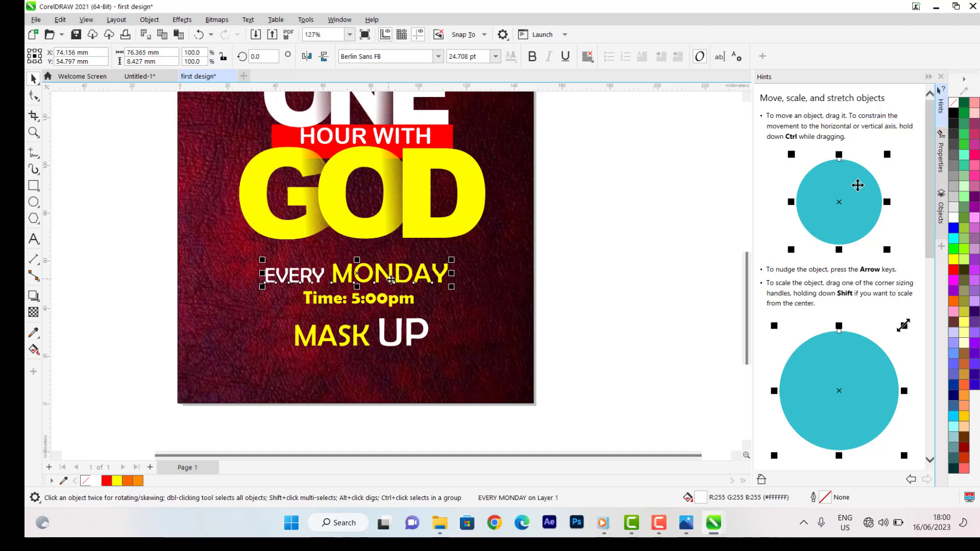
drag(389, 281, 392, 284)
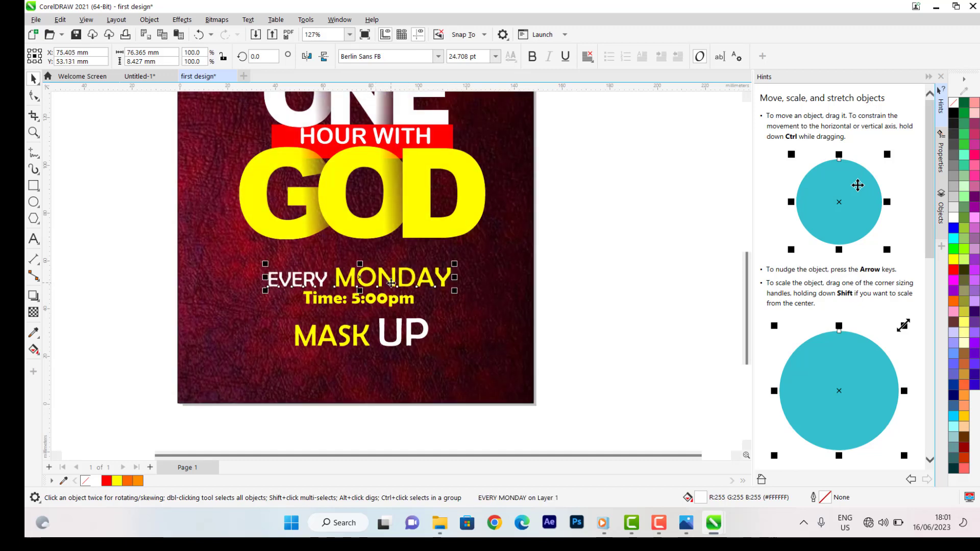
scroll(367, 287, down, 1)
click(170, 266)
scroll(358, 290, down, 1)
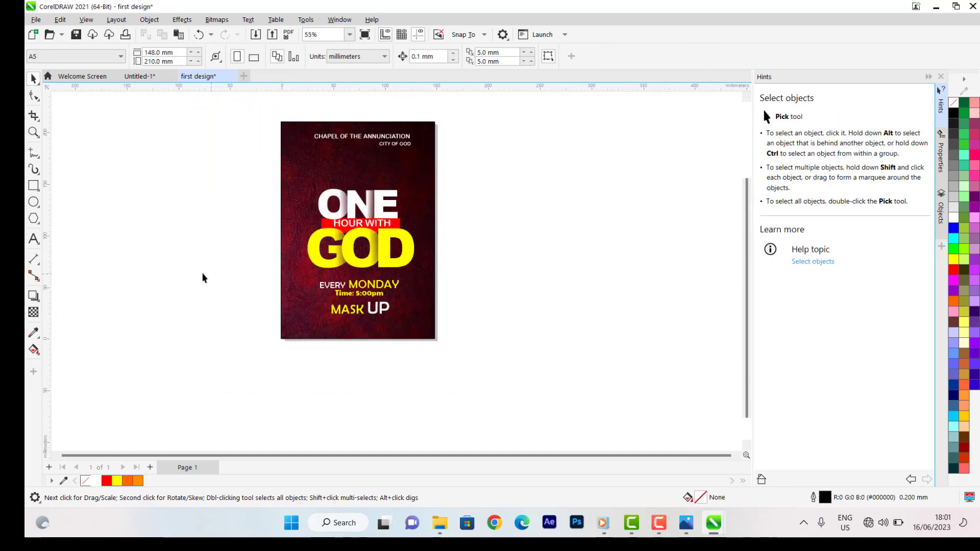
- Scale down the EVERY MONDAY, Time and MASK UP lines together and move MASK UP lower, leaving a gap below the time
scroll(259, 293, up, 1)
drag(218, 267, 428, 334)
click(415, 326)
click(426, 319)
click(595, 282)
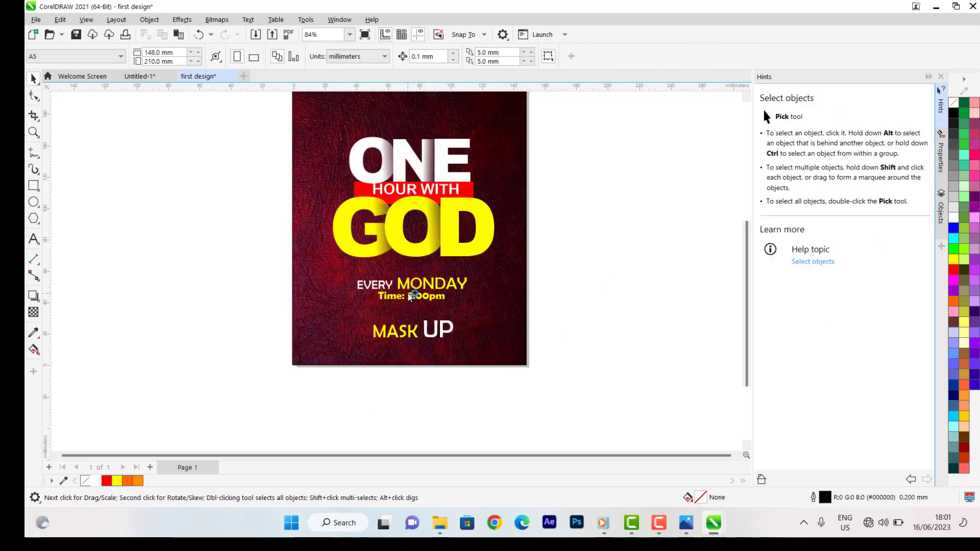
scroll(410, 298, down, 2)
scroll(429, 301, up, 3)
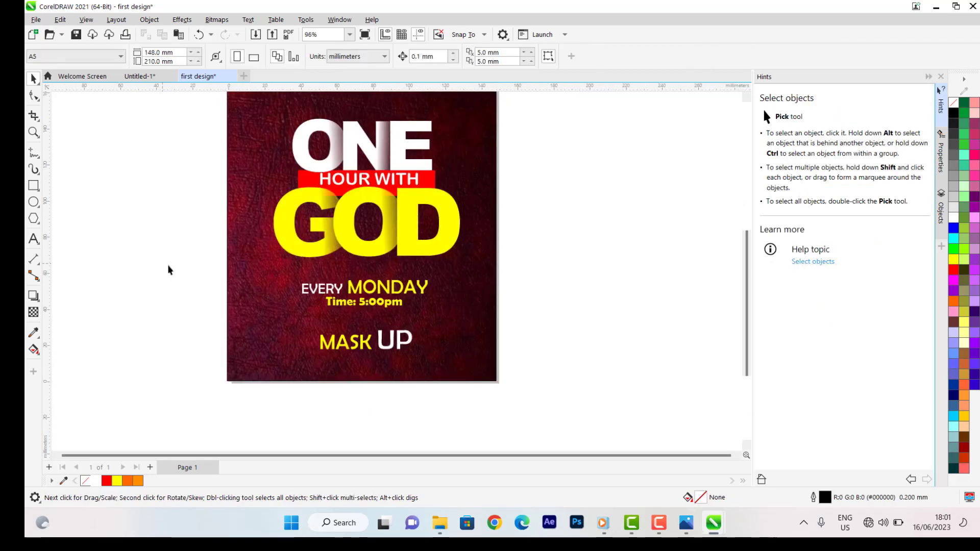
- Move the EVERY MONDAY and Time: 5:00pm lines together slightly up towards the word GOD
drag(170, 269, 441, 317)
drag(401, 284, 402, 280)
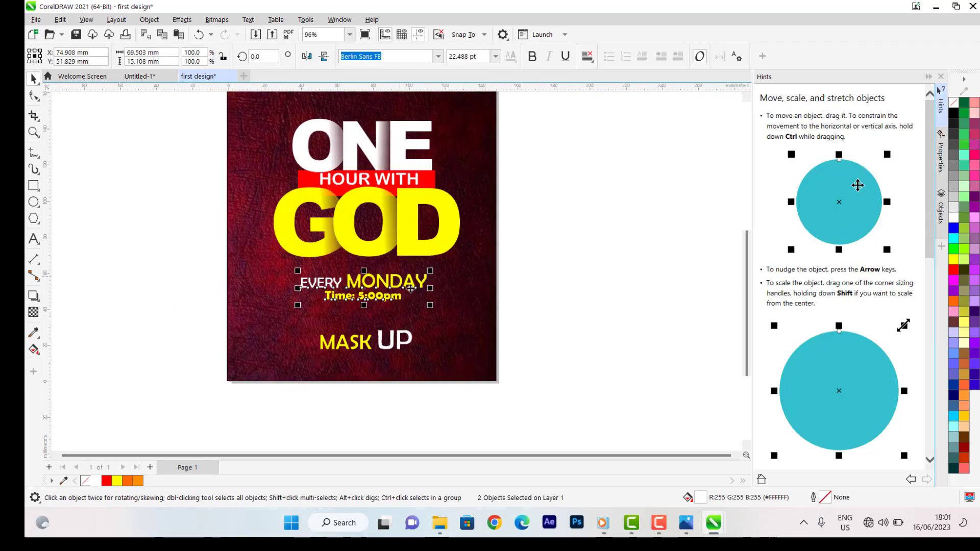
click(541, 252)
- Enlarge the MASK UP line to about 61 mm wide and reposition it beneath the Time: 5:00pm line
click(317, 336)
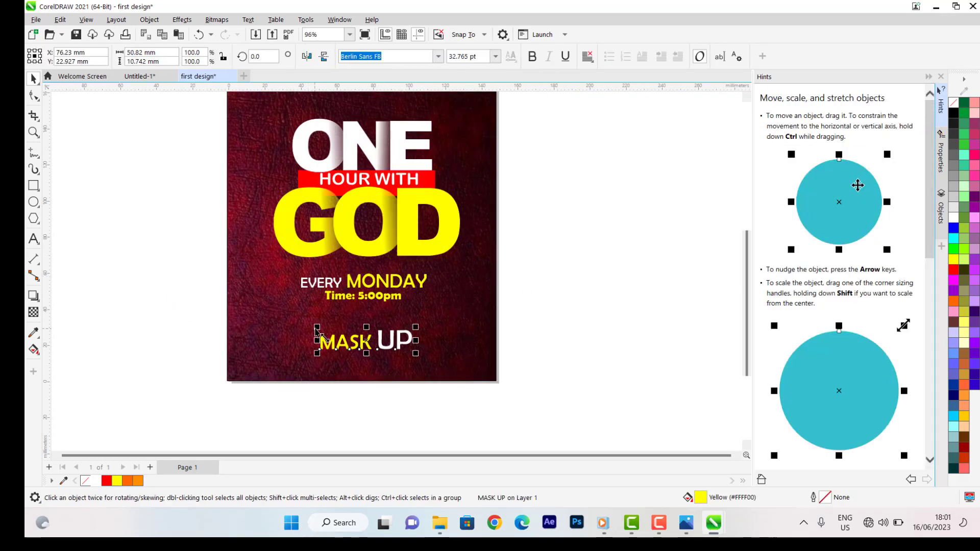
drag(315, 329, 307, 325)
mouse_move(415, 354)
mouse_down()
mouse_move(429, 365)
mouse_move(407, 343)
mouse_up()
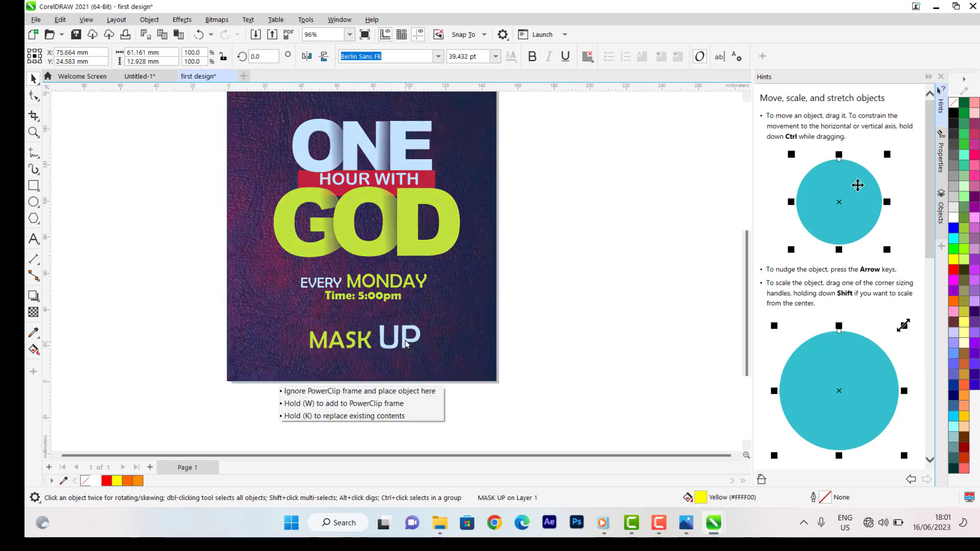
click(544, 297)
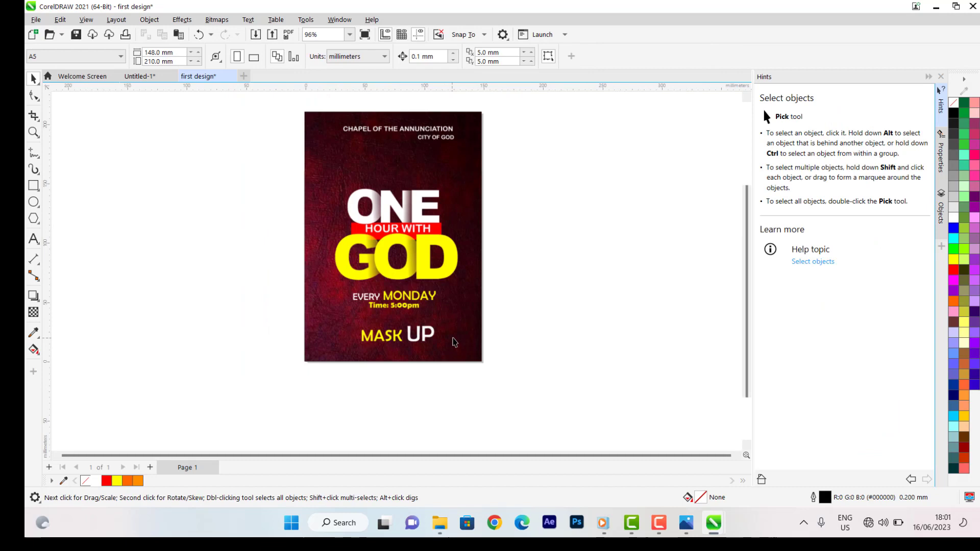
scroll(454, 342, down, 2)
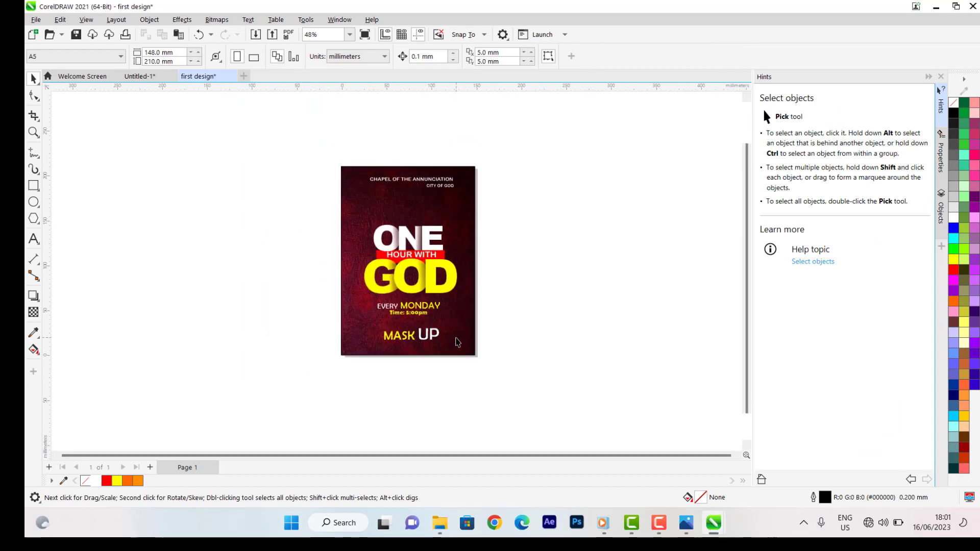
scroll(458, 342, up, 2)
- Add an exclamation mark so the line reads "MASK UP!" and re-centre it beneath the Time: 5:00pm line
click(421, 345)
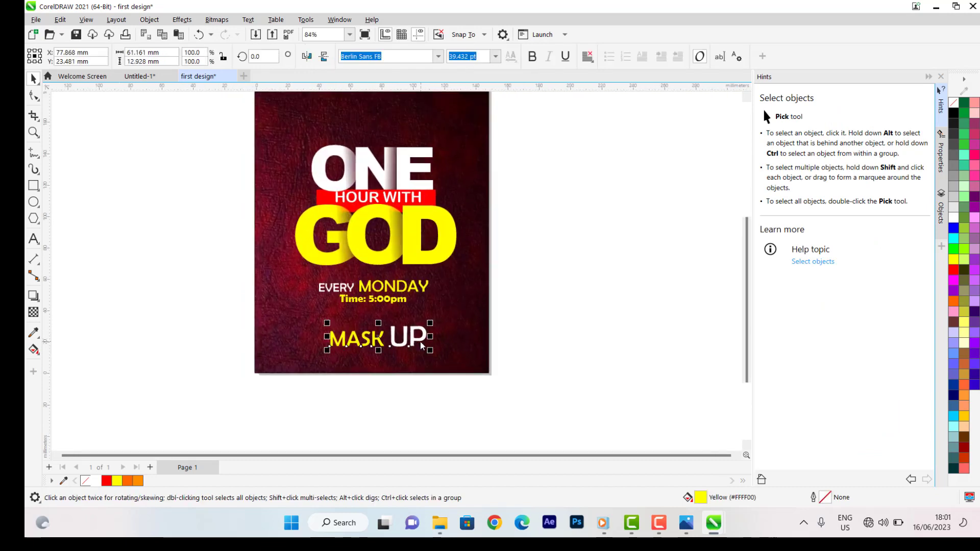
click(420, 345)
double_click(427, 345)
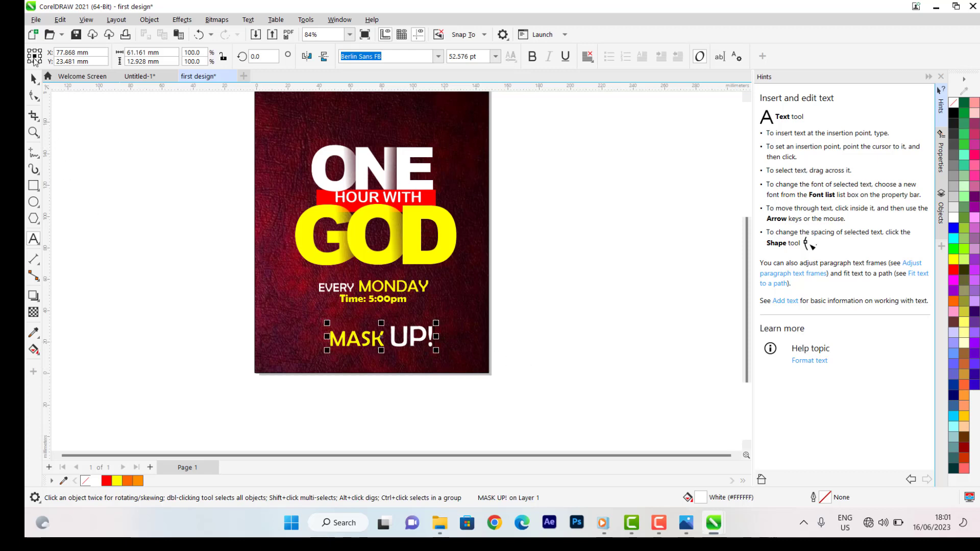
key(ctrl+space)
drag(422, 332, 286, 373)
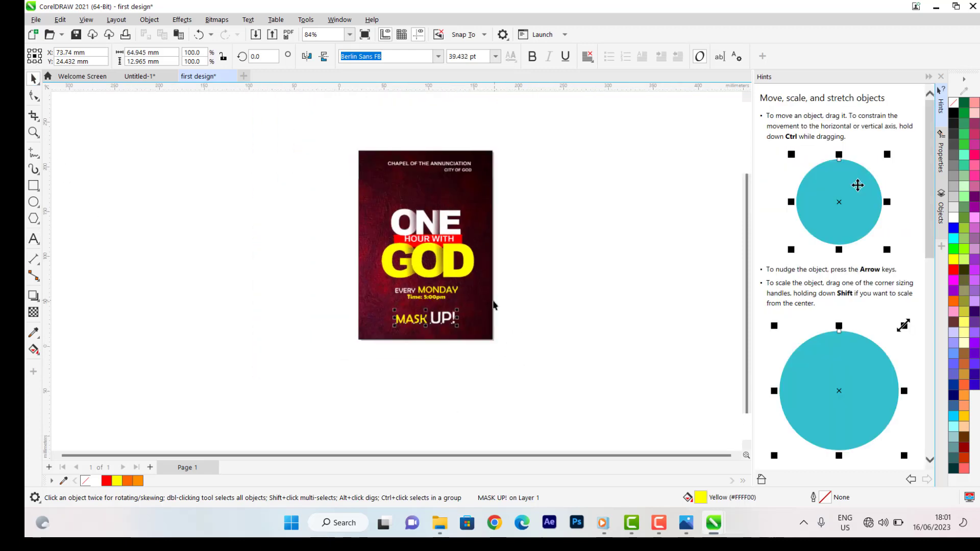
key(Escape)
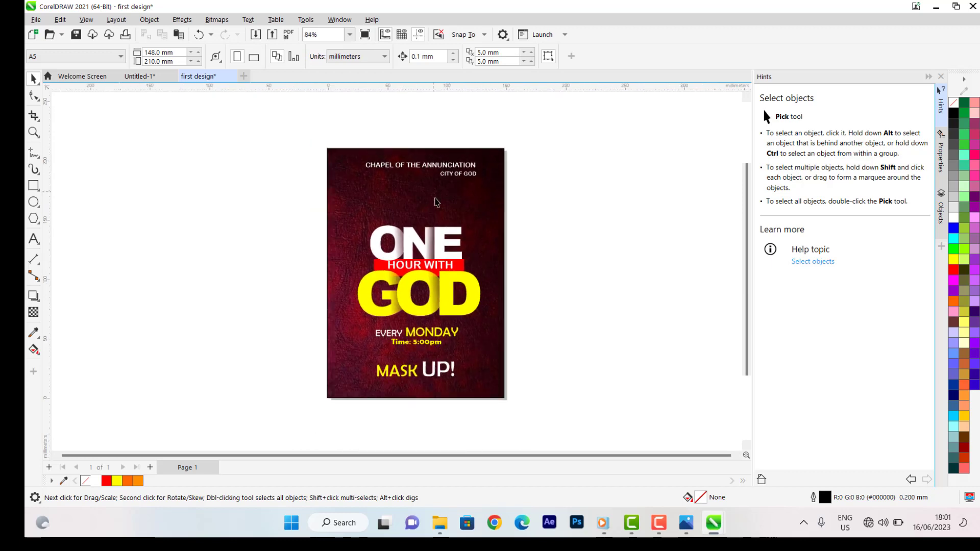
- Duplicate the three letters of ONE and place the copy beside the original, overlapping the flyer's left edge
scroll(255, 181, up, 1)
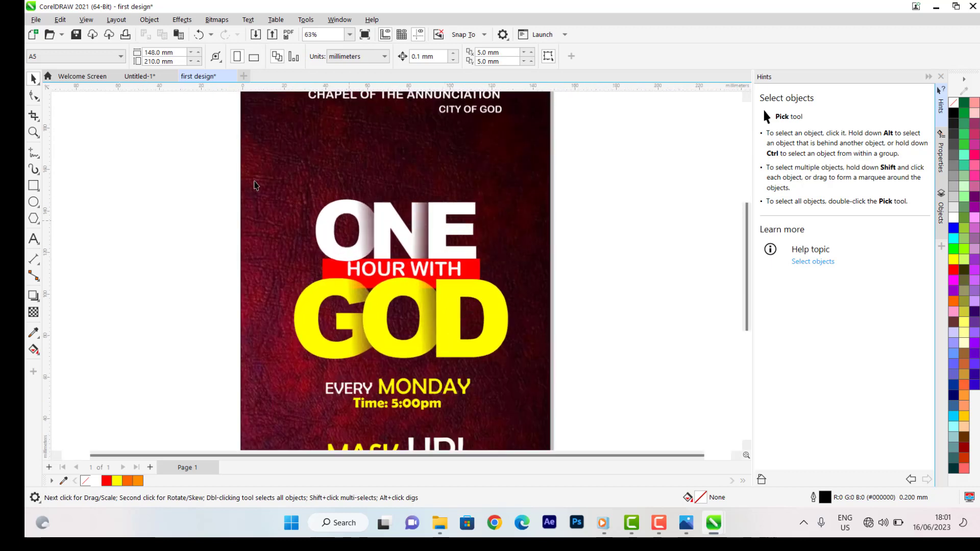
drag(143, 154, 587, 267)
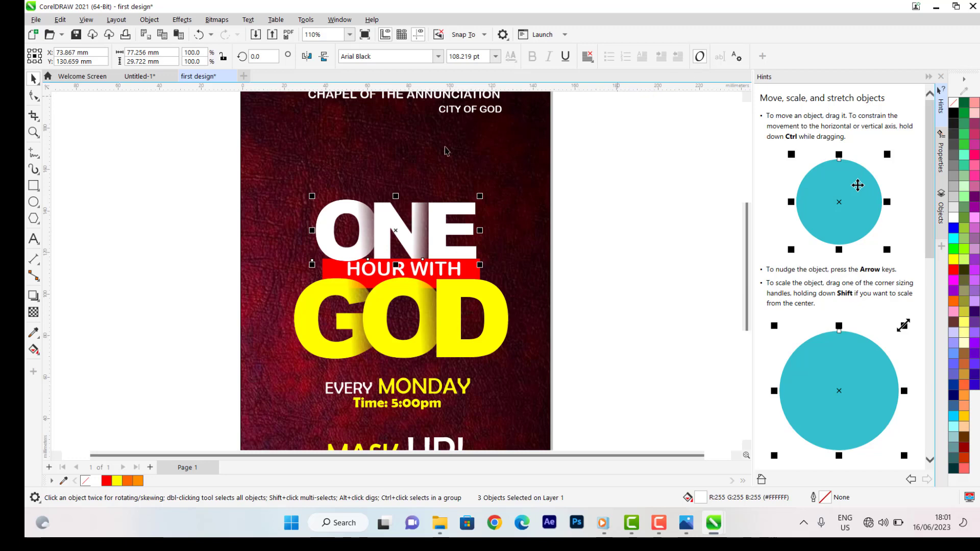
scroll(423, 230, down, 1)
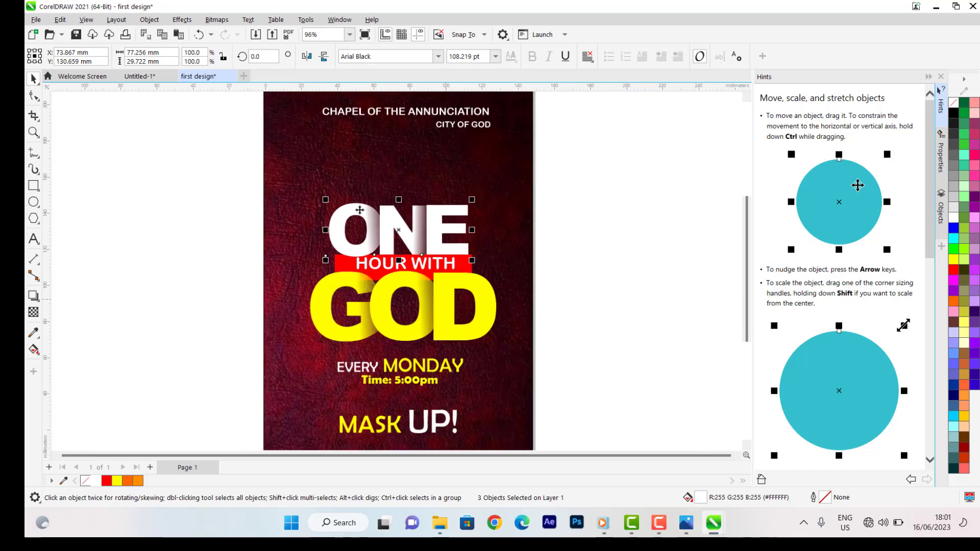
drag(167, 176, 574, 265)
mouse_move(482, 269)
mouse_down()
mouse_move(496, 265)
mouse_move(492, 255)
mouse_up()
drag(221, 182, 596, 265)
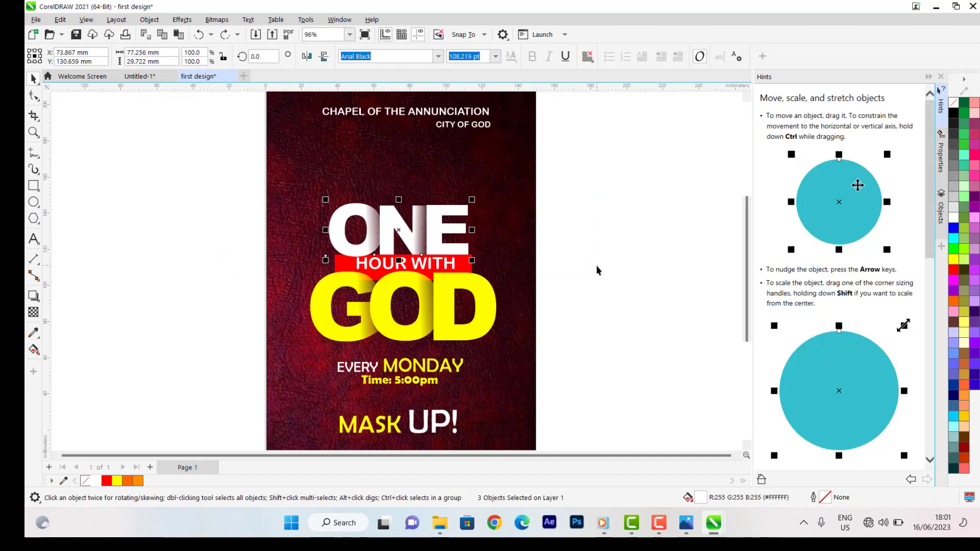
drag(447, 226, 277, 245)
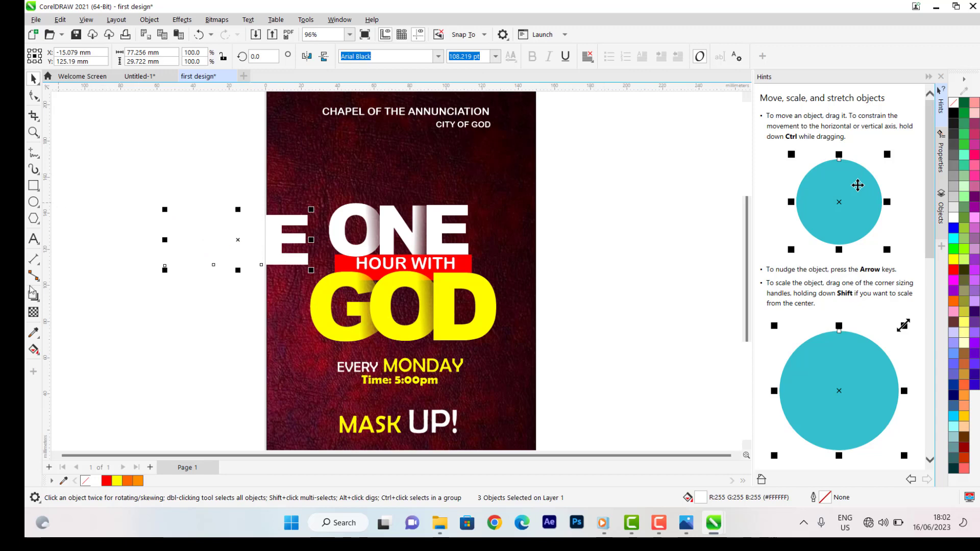
- Group the three letters of the copied ONE and convert the group to a 300 dpi RGB bitmap with transparent background
click(34, 312)
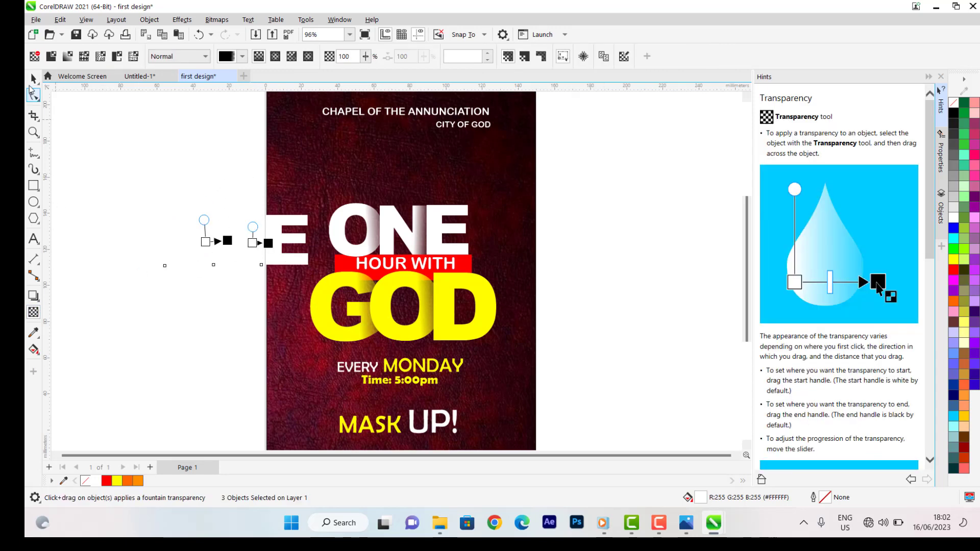
click(34, 78)
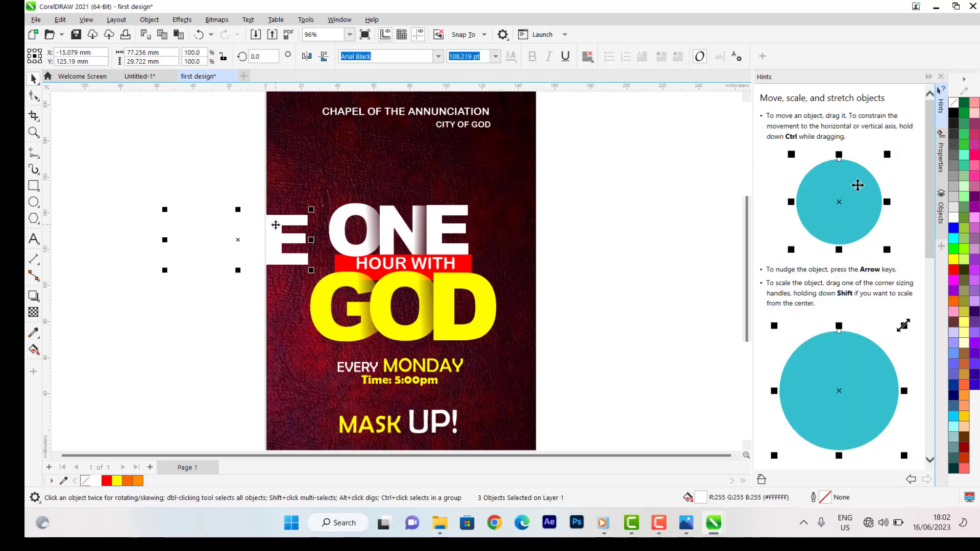
key(ctrl+g)
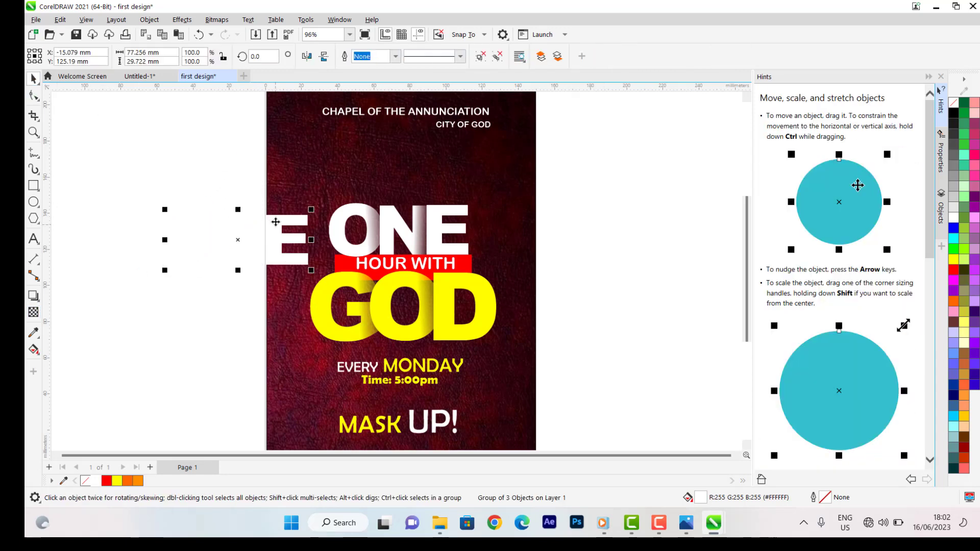
click(216, 21)
click(228, 35)
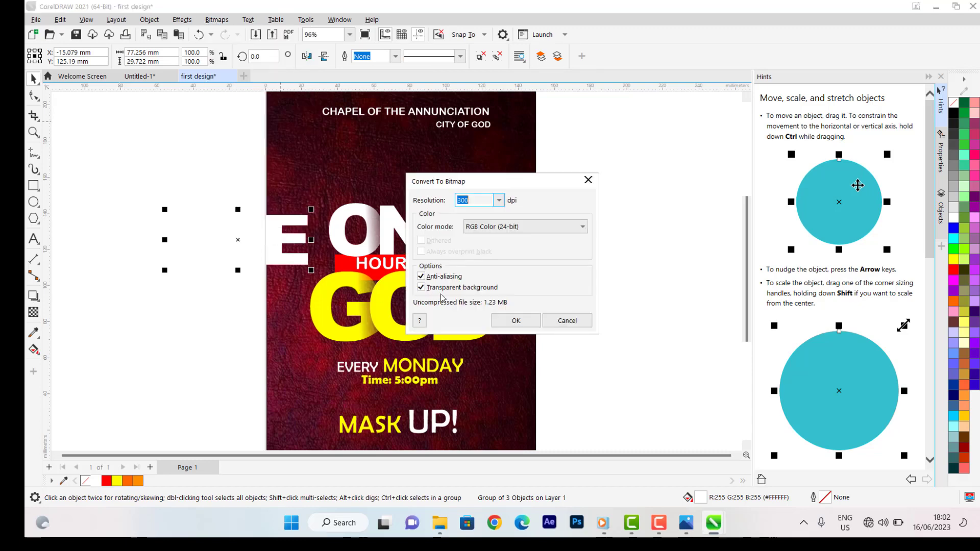
click(504, 321)
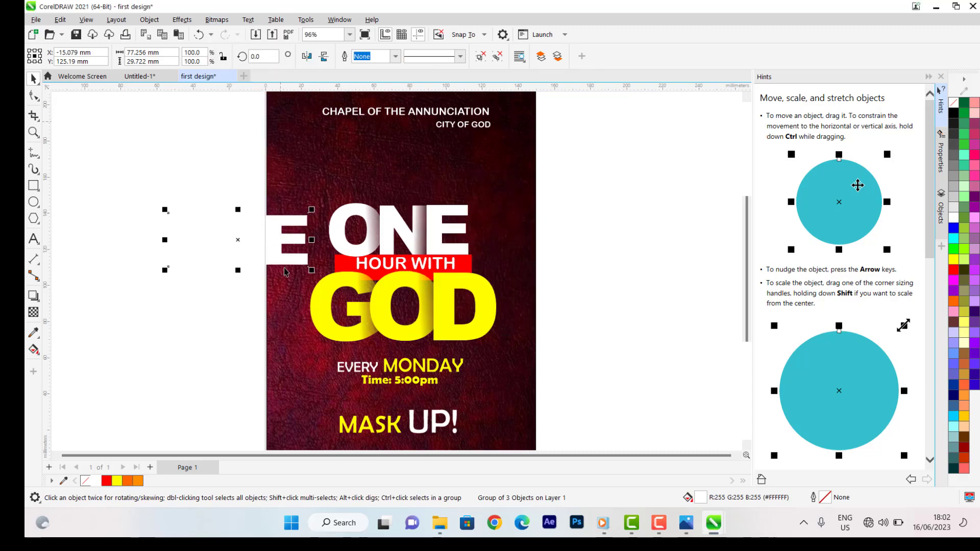
- Move the ONE bitmap onto the flyer above the original lettering and give it 94% uniform transparency
drag(283, 247, 386, 165)
click(34, 313)
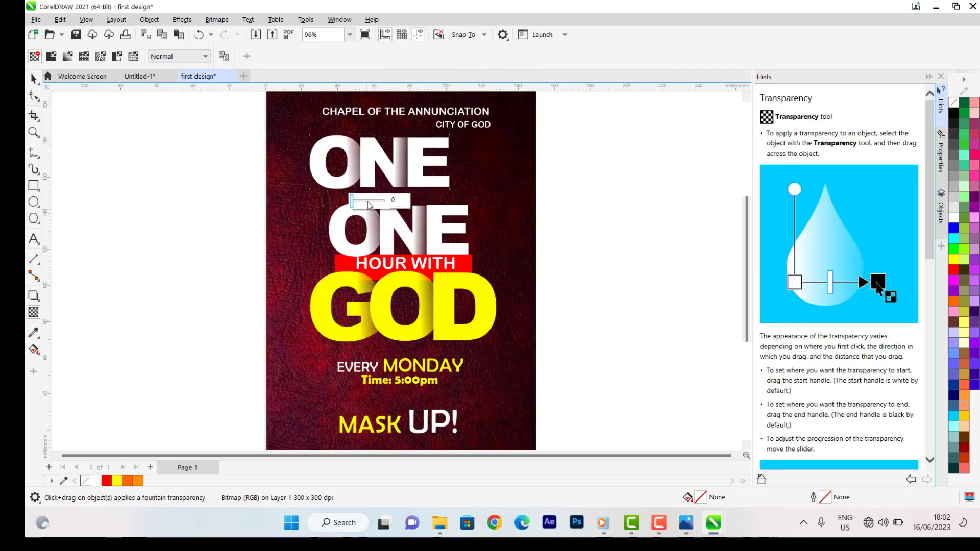
drag(367, 202, 382, 202)
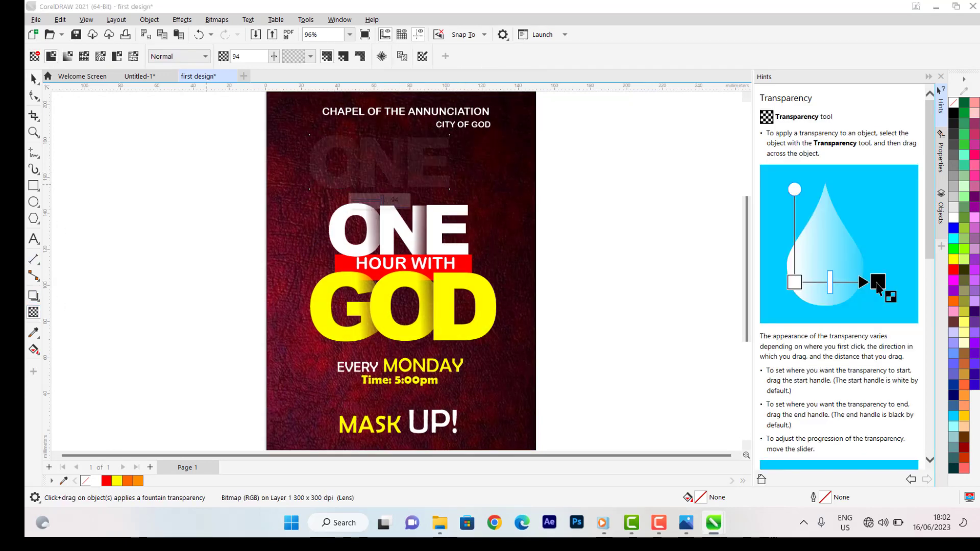
- Enlarge the faint ONE bitmap to about 110 mm wide and lower it to overlap the white ONE lettering
click(32, 79)
drag(449, 189, 511, 215)
drag(455, 174, 450, 199)
scroll(401, 202, down, 2)
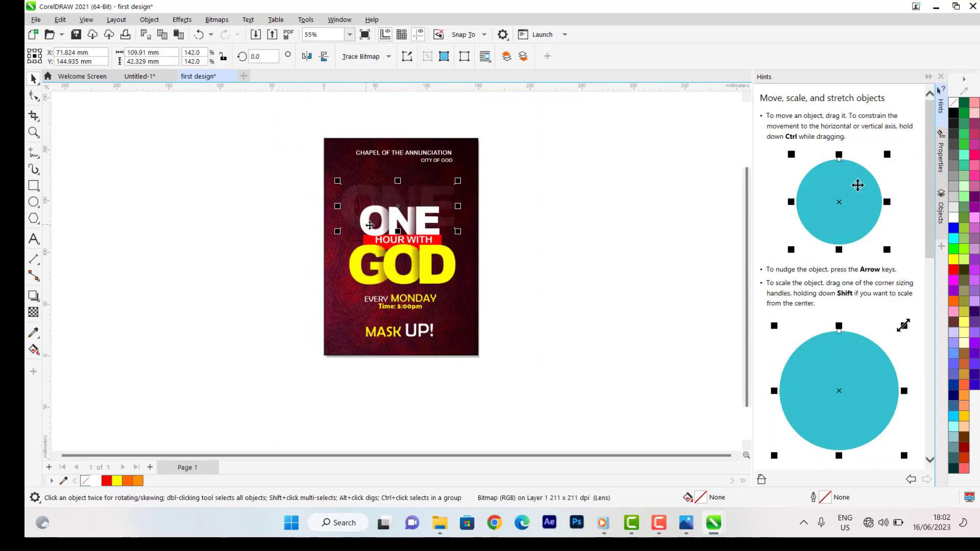
scroll(370, 225, up, 2)
click(628, 249)
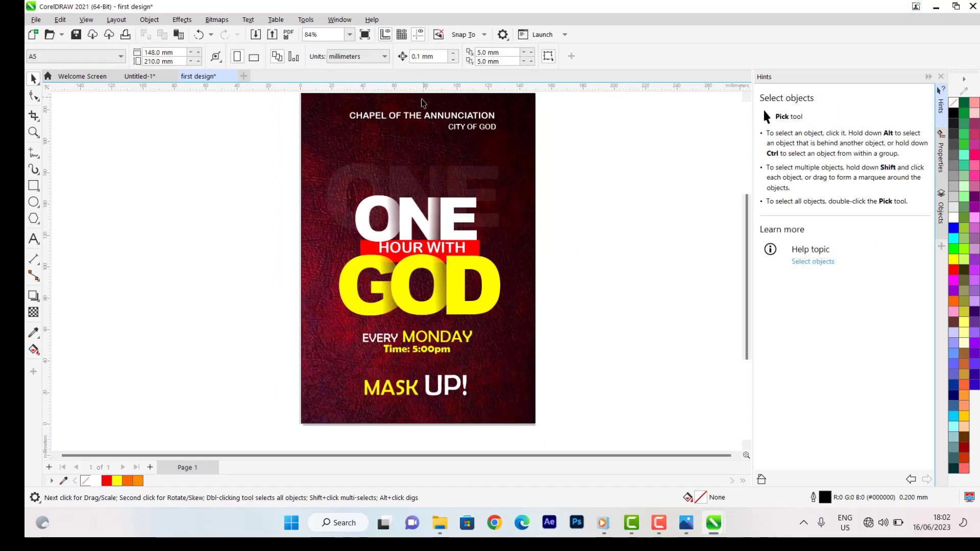
- Try the Berlin Sans FB font on the CHAPEL OF THE ANNUNCIATION and CITY OF GOD lines
click(408, 119)
scroll(476, 134, up, 4)
scroll(476, 136, down, 3)
click(441, 57)
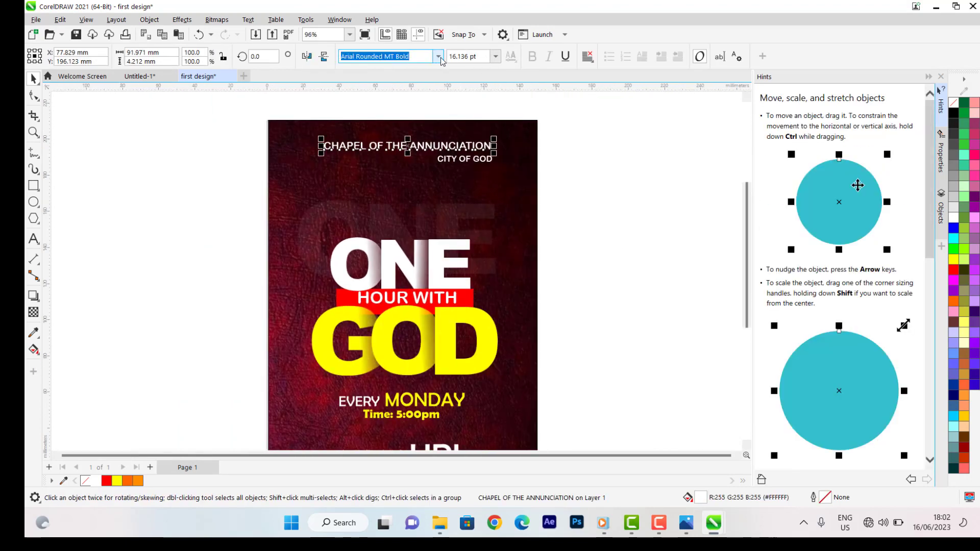
click(423, 104)
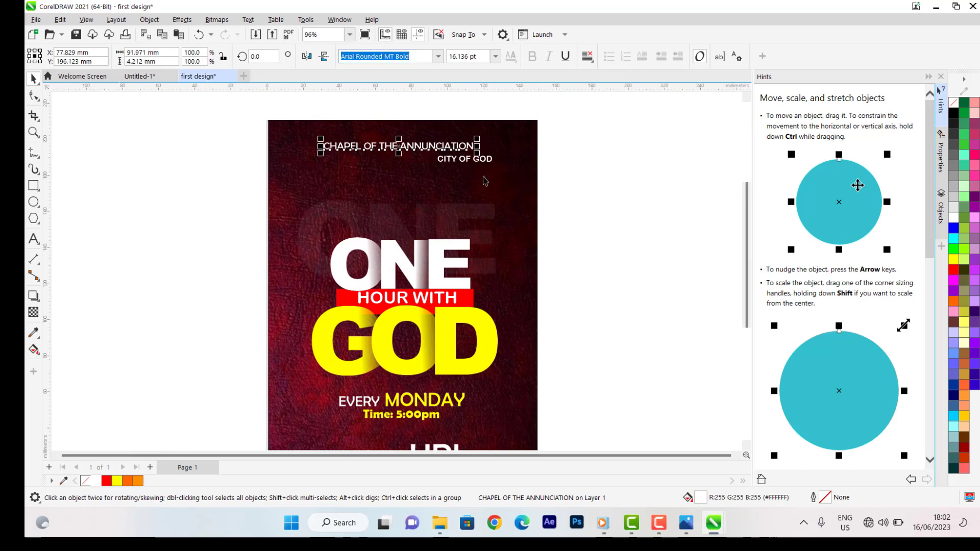
click(467, 158)
click(440, 58)
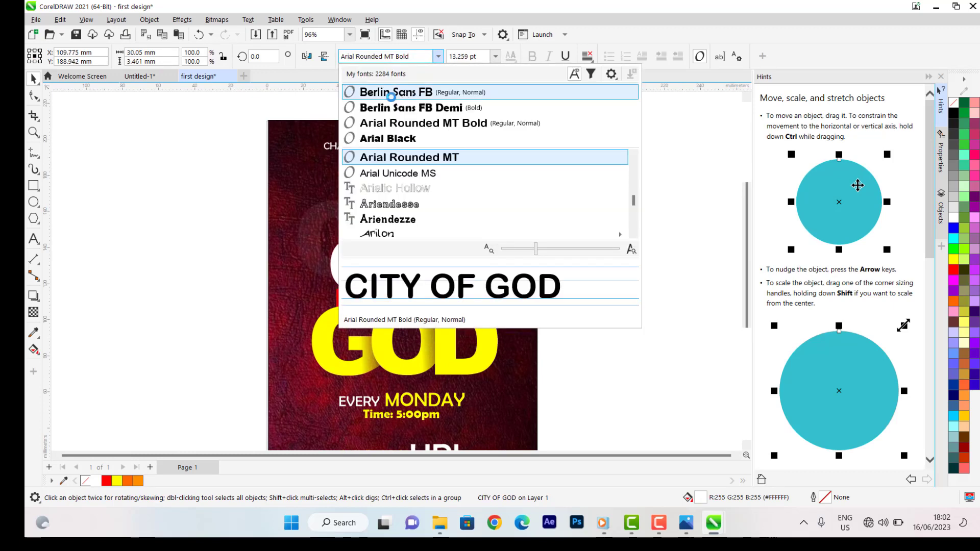
click(391, 93)
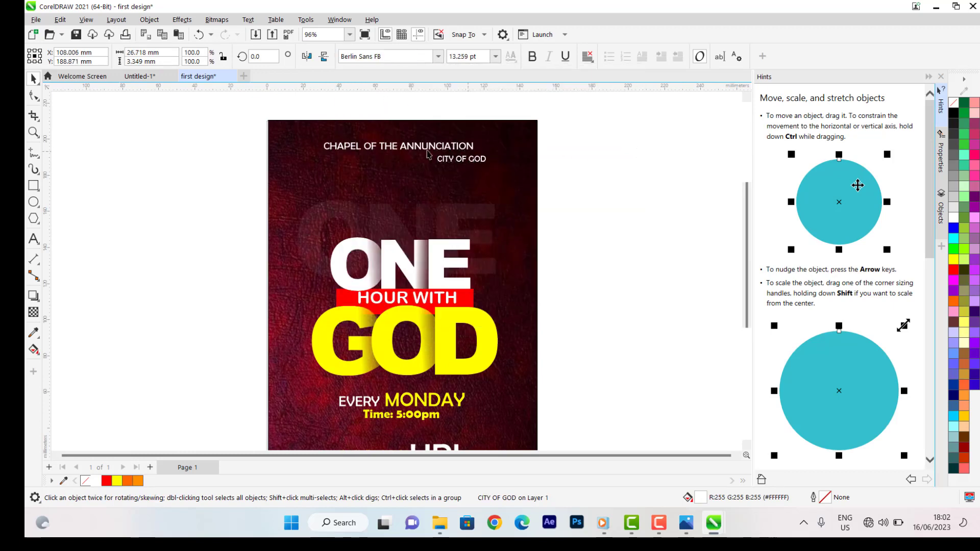
- Enlarge the two header lines together to about 17.5 pt and 14.4 pt and set both in Berlin Sans FB Demi
drag(246, 124, 505, 175)
click(593, 170)
click(430, 144)
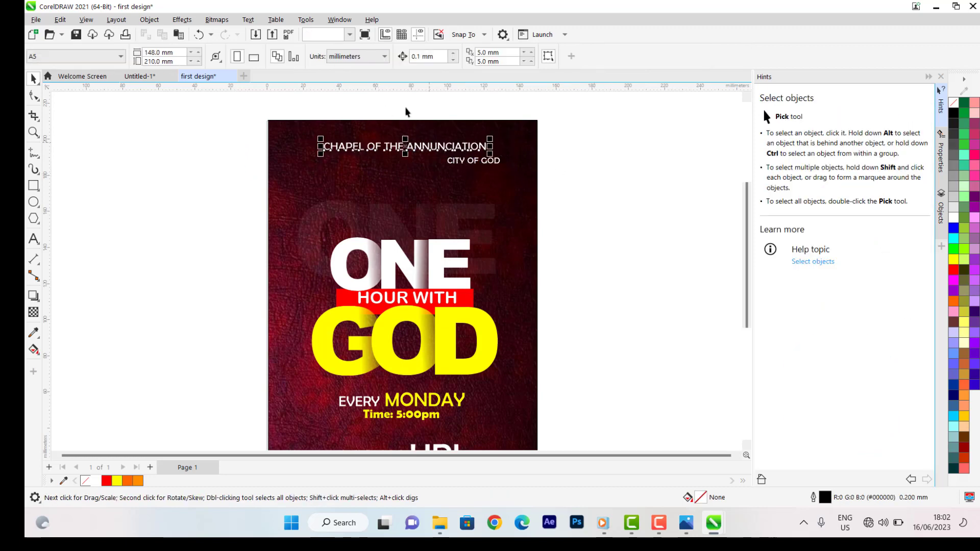
click(438, 57)
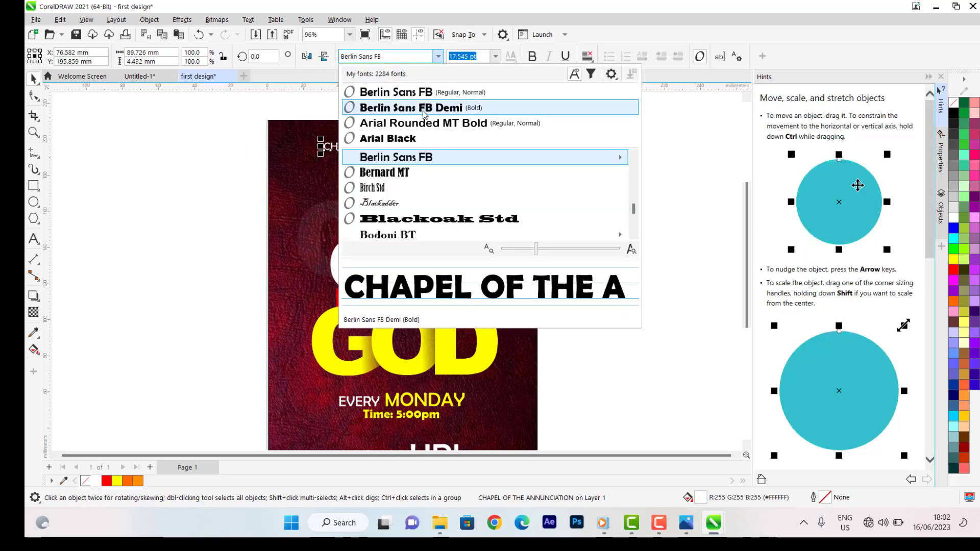
click(388, 103)
click(439, 160)
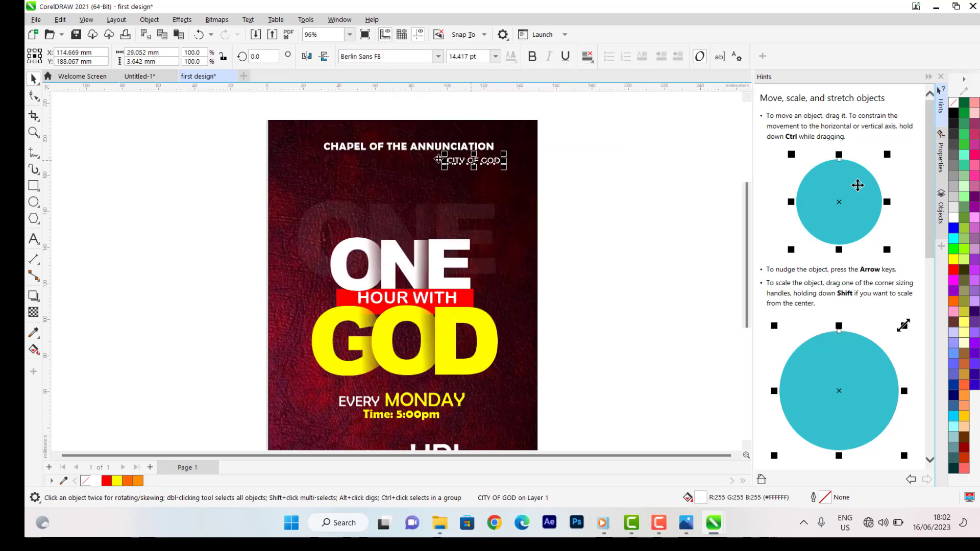
click(437, 57)
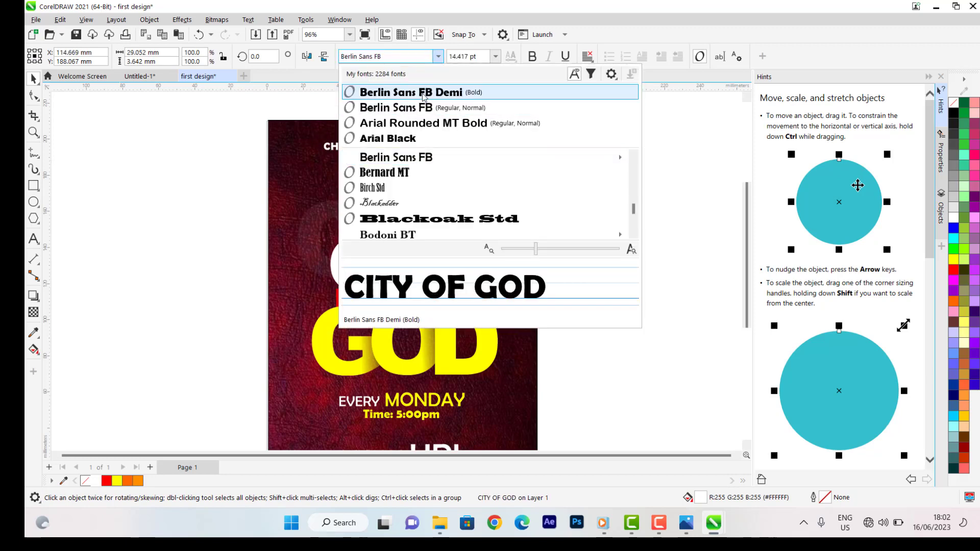
click(423, 94)
click(608, 164)
- Shift both header lines slightly left and align the right end of CITY OF GOD with CHAPEL OF THE ANNUNCIATION above it
scroll(381, 187, down, 2)
scroll(411, 178, up, 1)
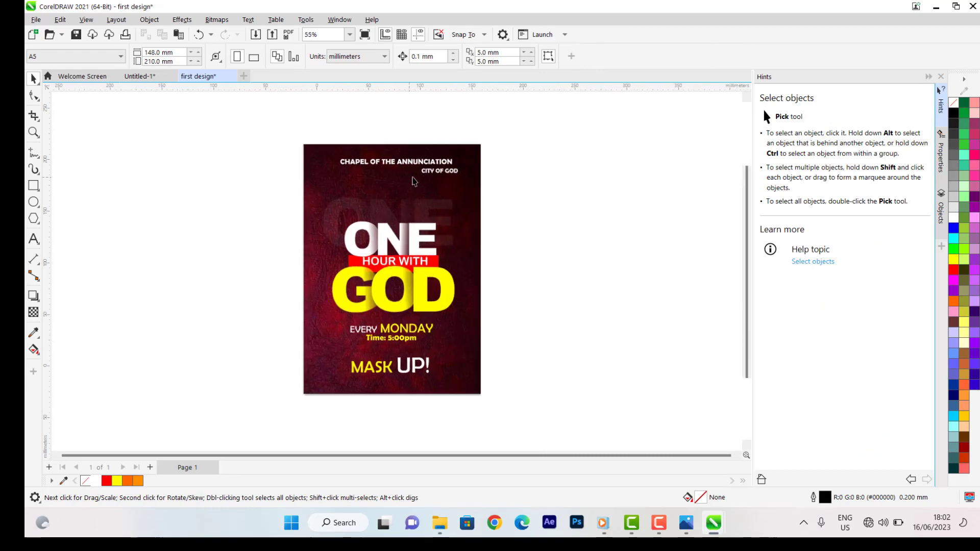
scroll(414, 182, up, 2)
scroll(390, 155, down, 3)
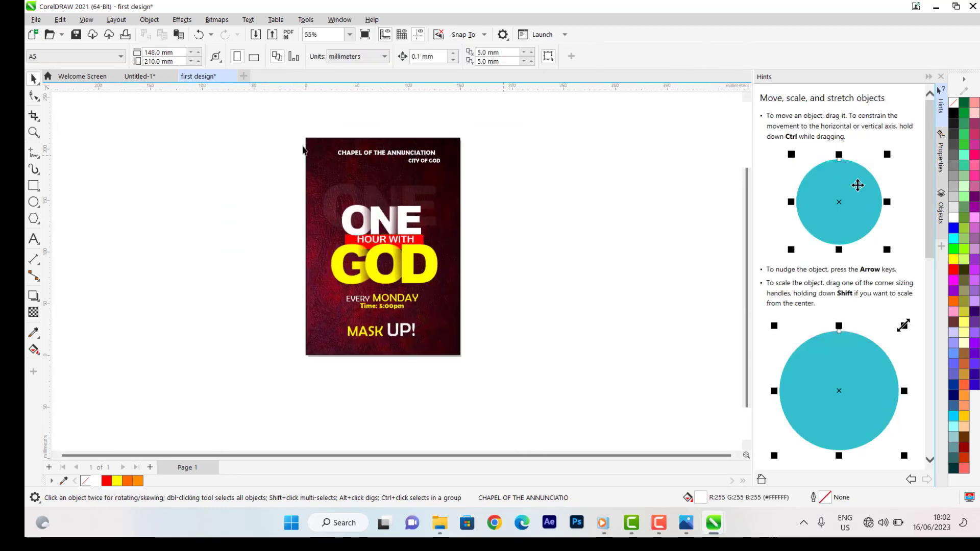
drag(247, 135, 460, 176)
scroll(437, 154, up, 2)
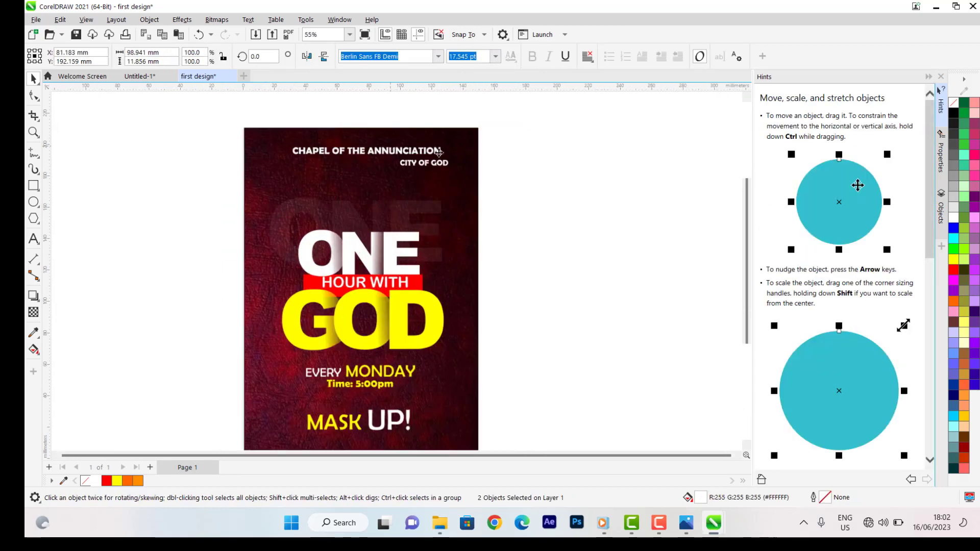
click(442, 164)
scroll(438, 164, up, 3)
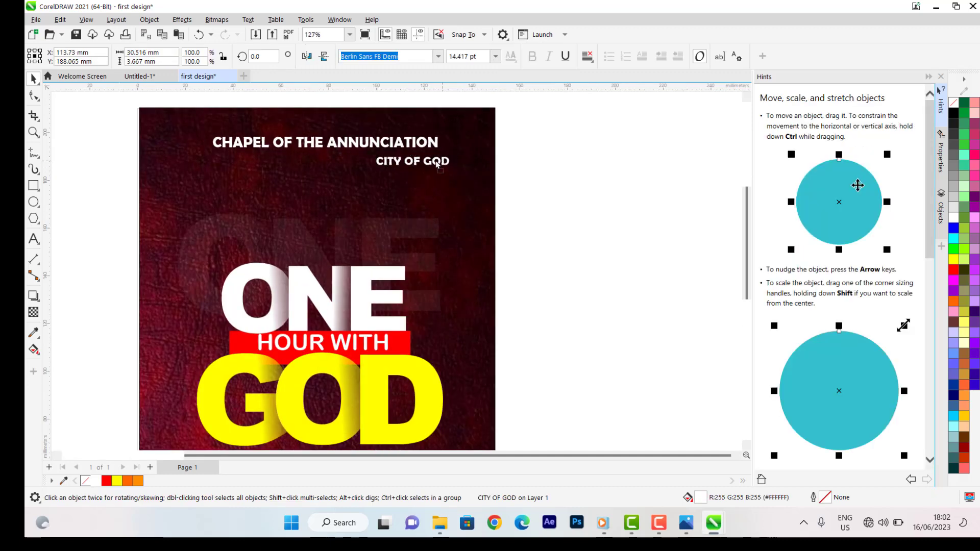
drag(436, 164, 426, 162)
scroll(338, 142, down, 3)
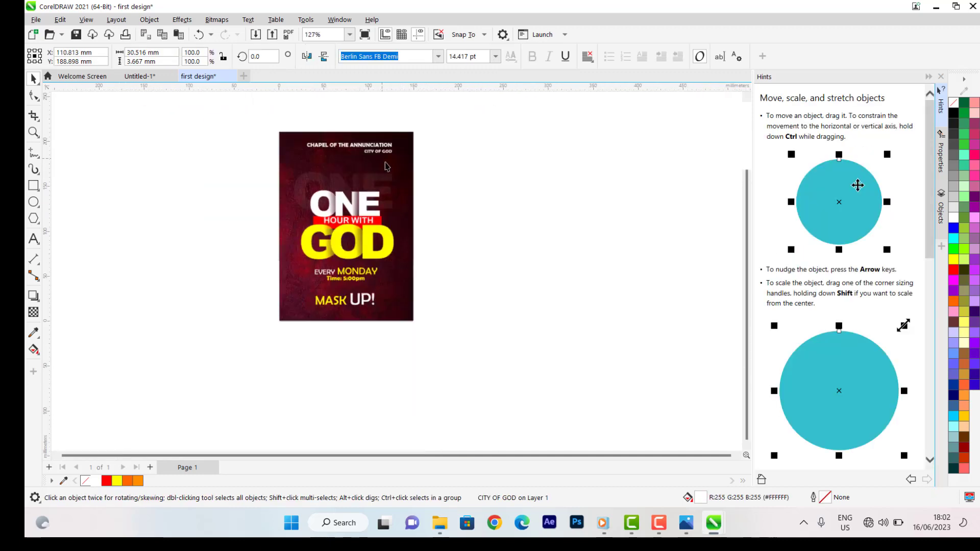
click(477, 201)
scroll(398, 206, up, 2)
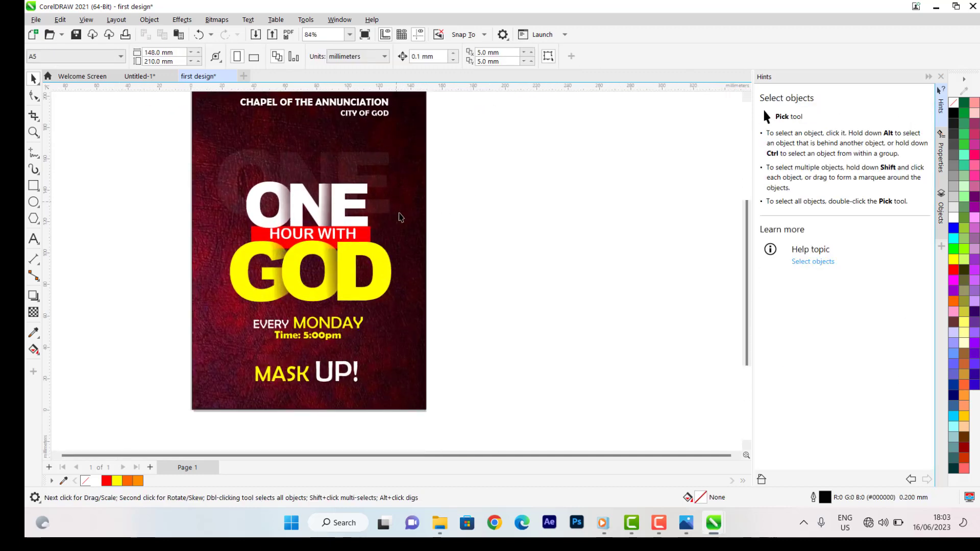
scroll(400, 210, down, 1)
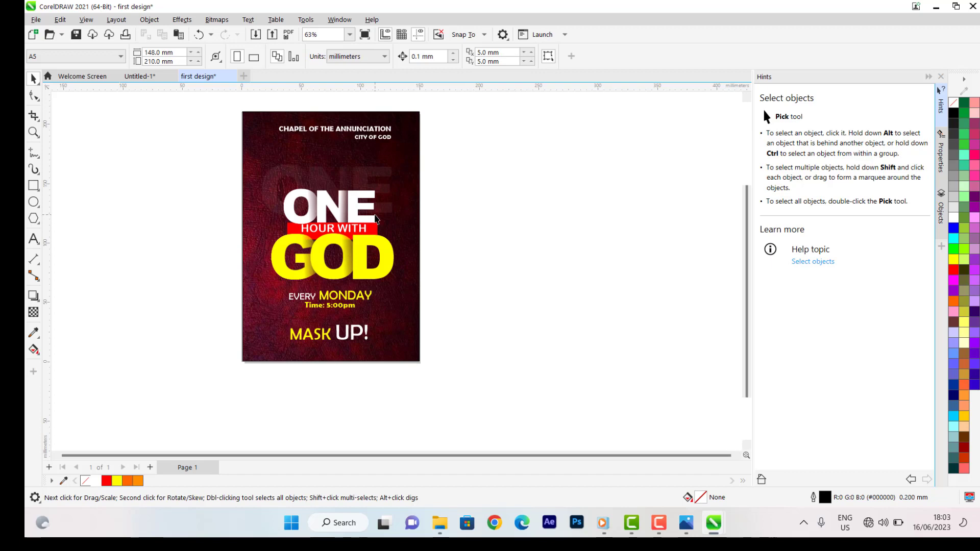
click(110, 58)
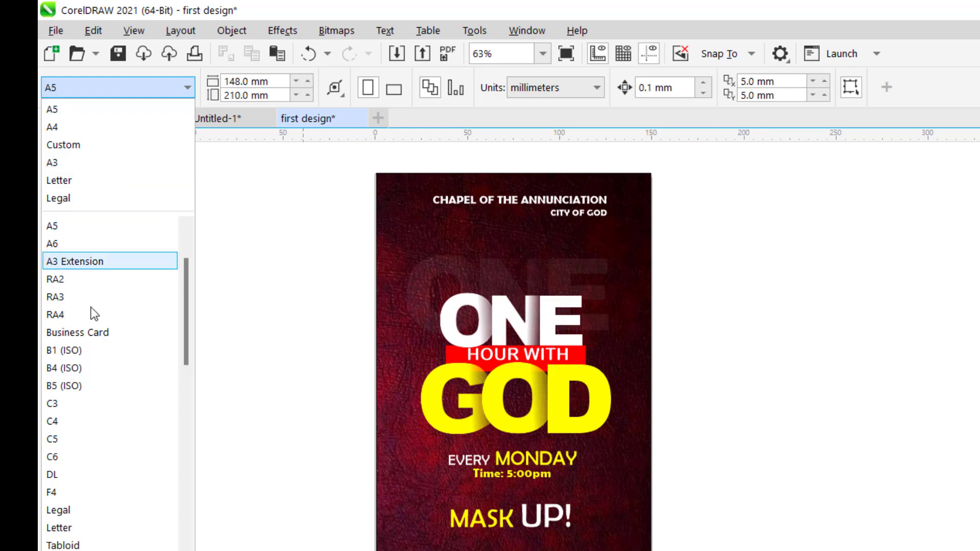
click(740, 338)
- Inspect the ONE HOUR WITH GOD lettering and the faint ONE overlay up close and within the whole flyer
scroll(580, 277, down, 3)
scroll(584, 274, up, 4)
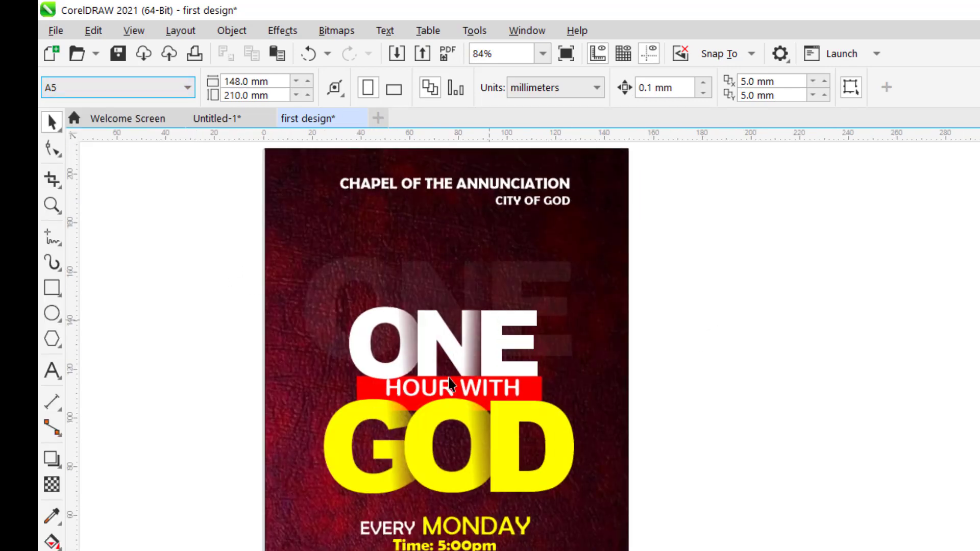
scroll(449, 384, down, 2)
scroll(358, 383, up, 4)
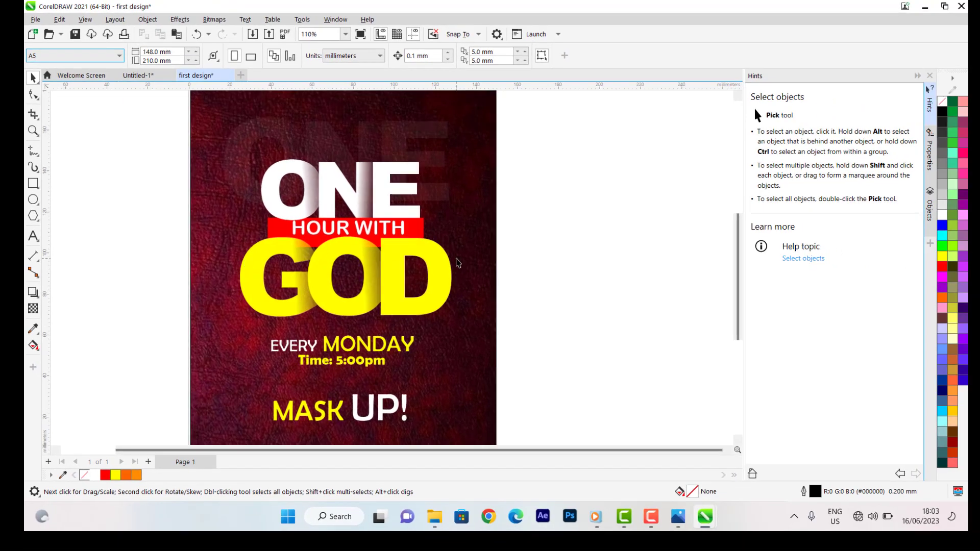
scroll(327, 248, down, 2)
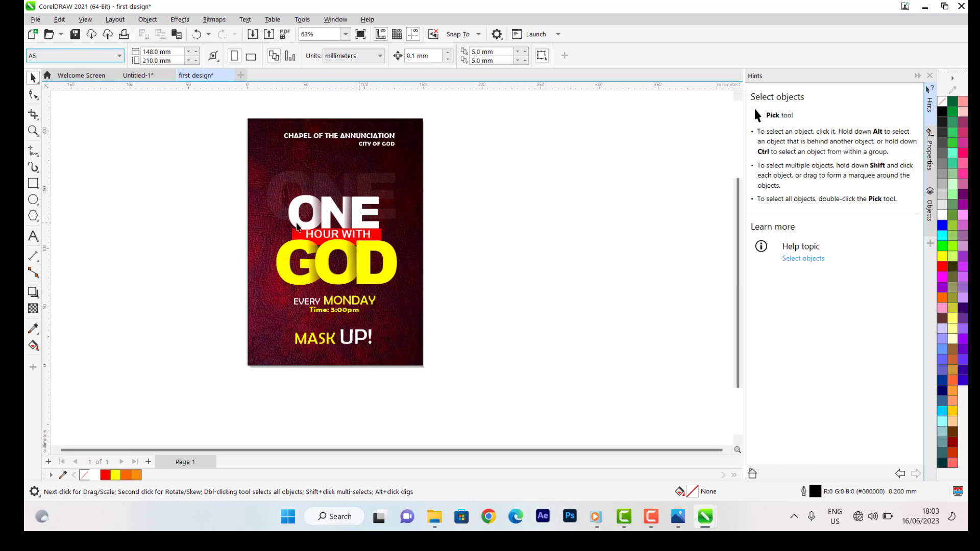
scroll(353, 235, down, 2)
scroll(327, 204, up, 4)
scroll(326, 202, up, 3)
scroll(326, 204, down, 6)
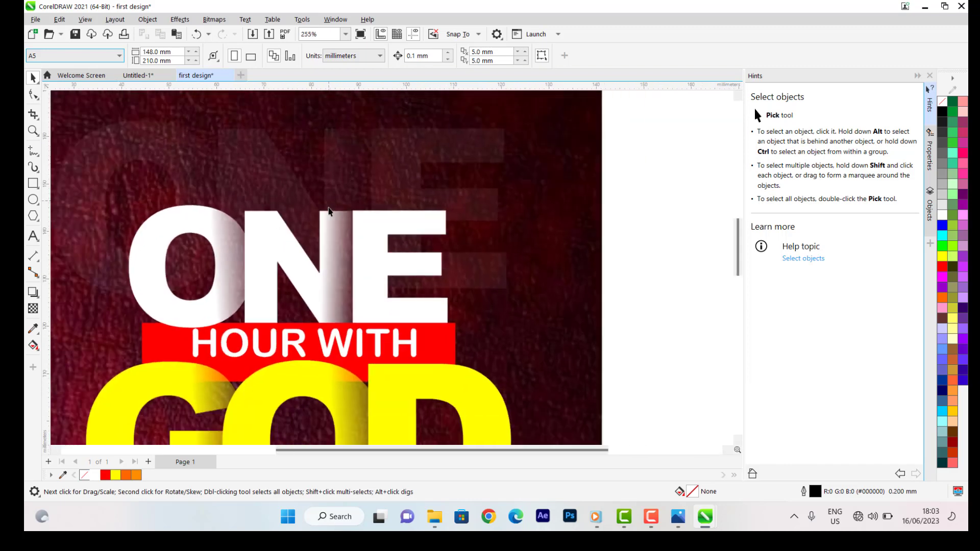
scroll(327, 206, up, 3)
scroll(326, 206, down, 3)
scroll(251, 238, up, 3)
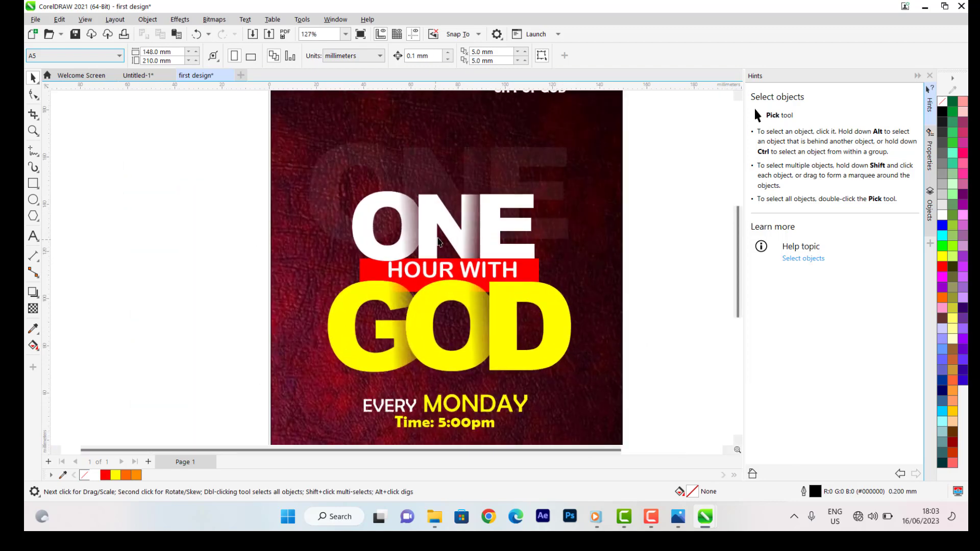
scroll(225, 237, down, 2)
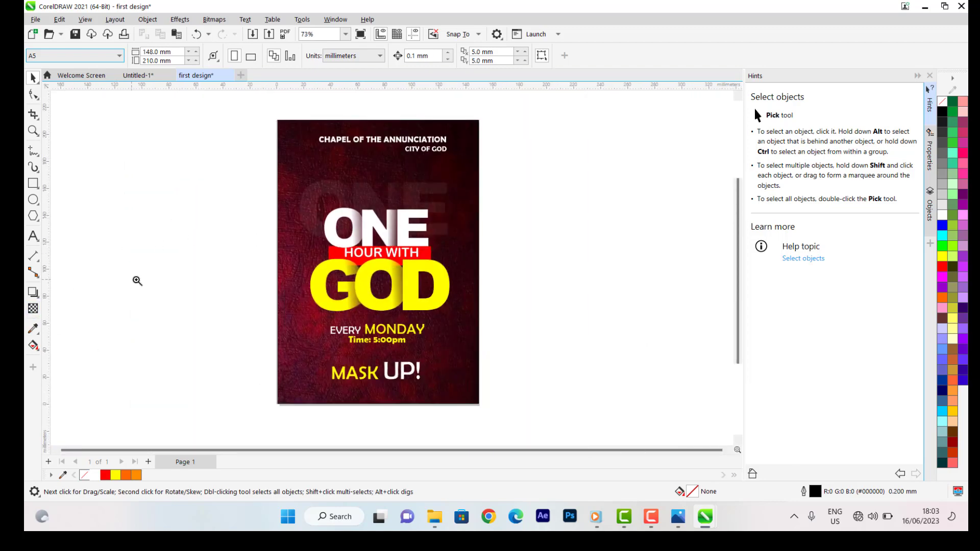
key(z)
drag(245, 147, 561, 325)
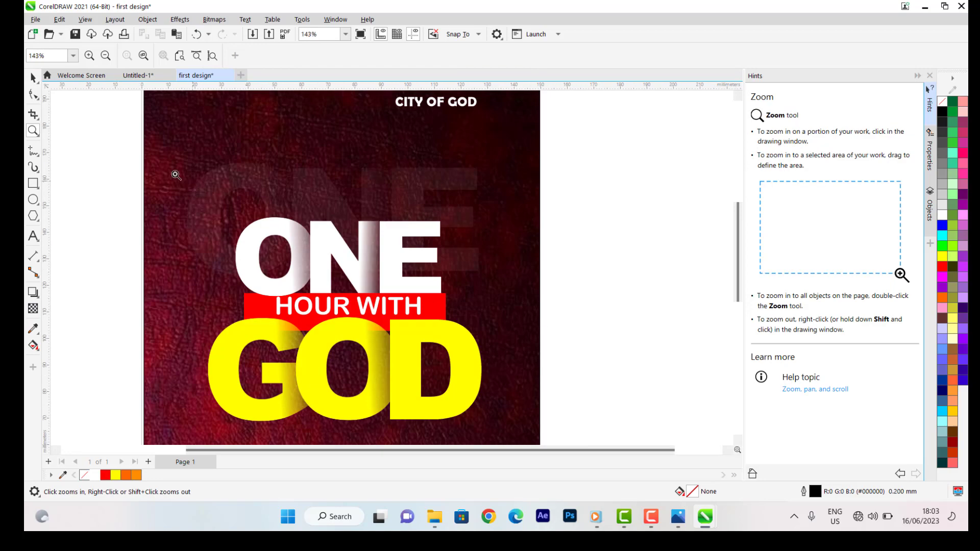
drag(176, 171, 562, 343)
scroll(482, 281, up, 3)
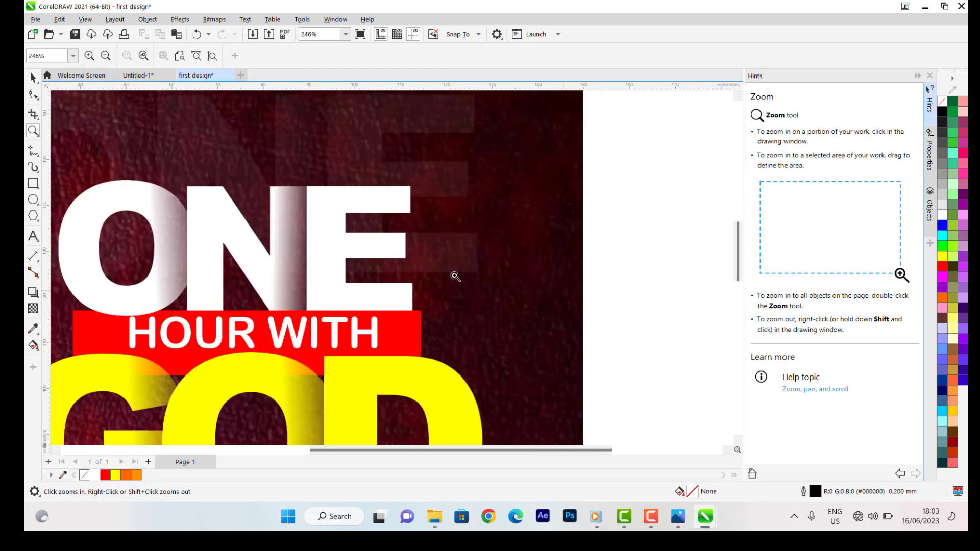
scroll(509, 267, down, 2)
scroll(491, 245, up, 2)
scroll(473, 230, down, 2)
scroll(472, 230, down, 3)
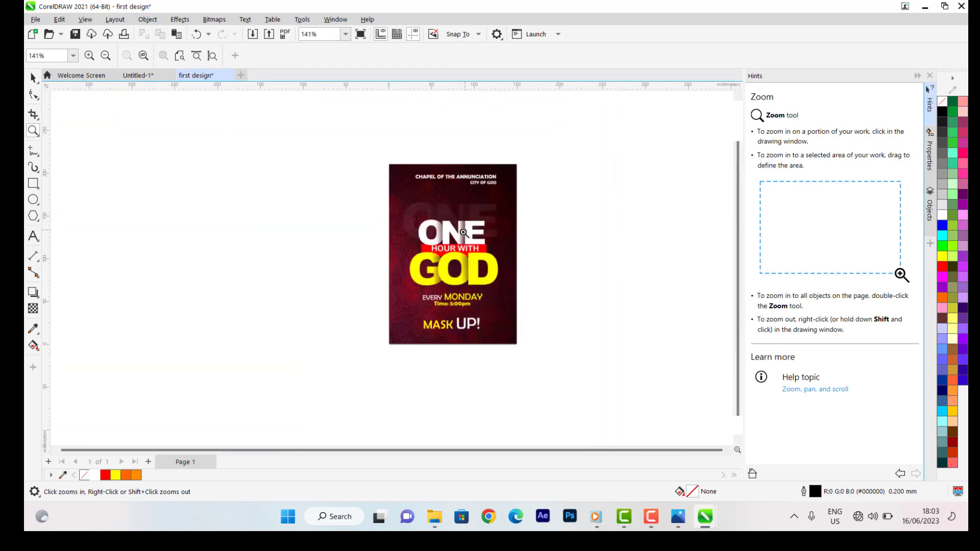
scroll(477, 230, up, 3)
scroll(439, 236, down, 3)
scroll(429, 239, up, 3)
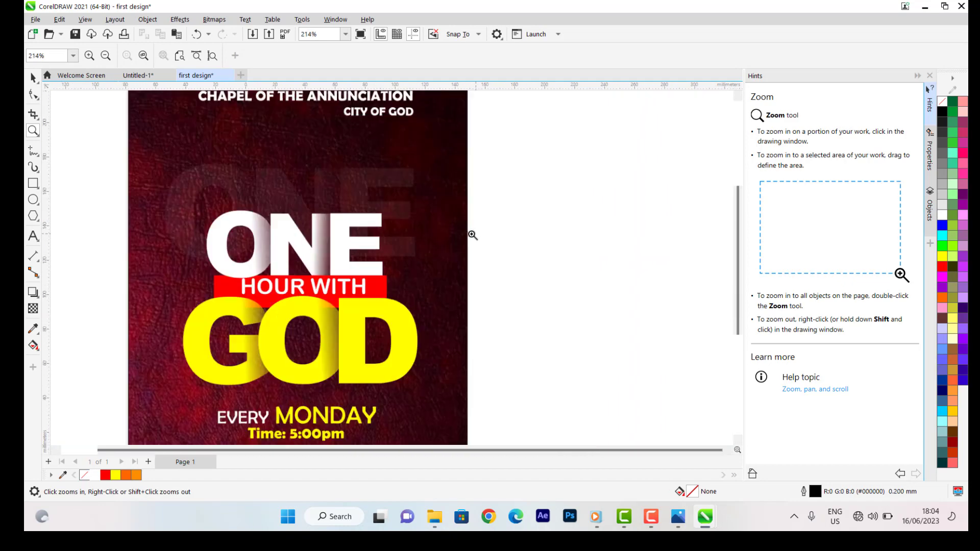
- Examine the shading between the O and N of ONE and review the complete flyer layout, selecting its textured background
scroll(468, 234, down, 2)
scroll(459, 245, up, 4)
scroll(409, 248, up, 3)
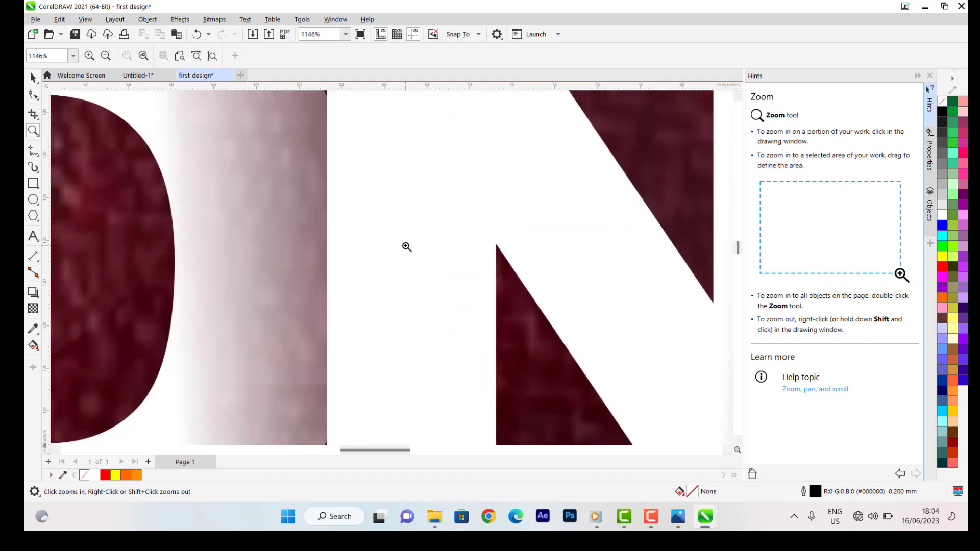
scroll(392, 245, down, 4)
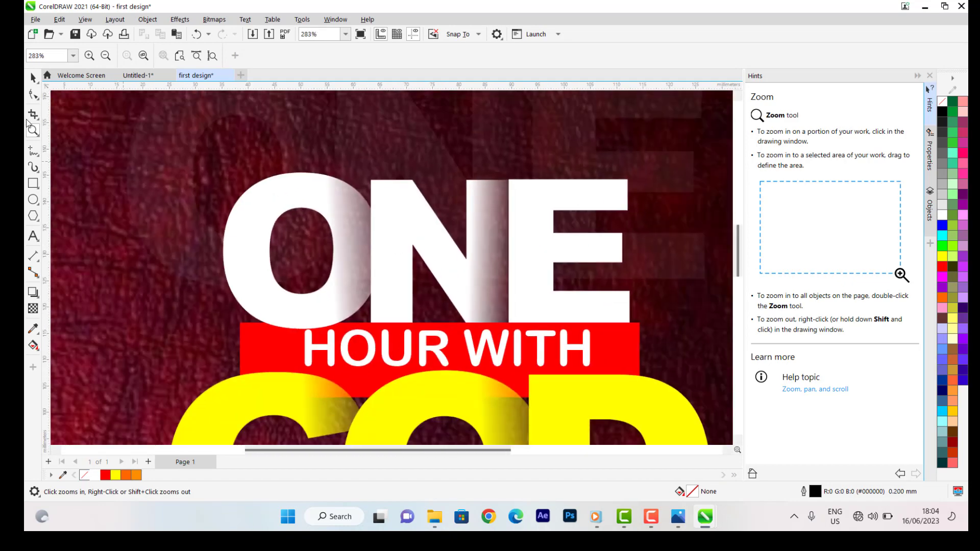
click(33, 78)
drag(738, 250, 746, 215)
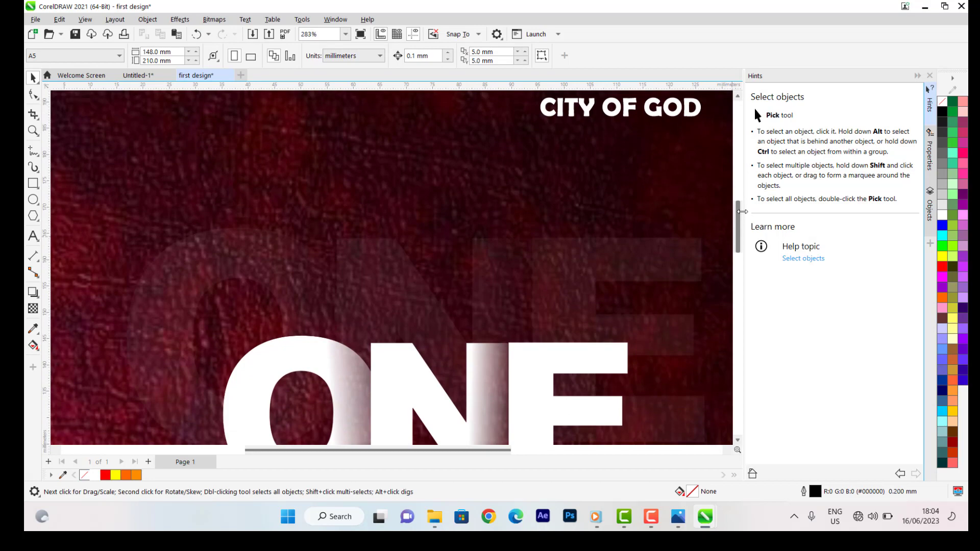
scroll(408, 245, down, 4)
scroll(428, 278, up, 3)
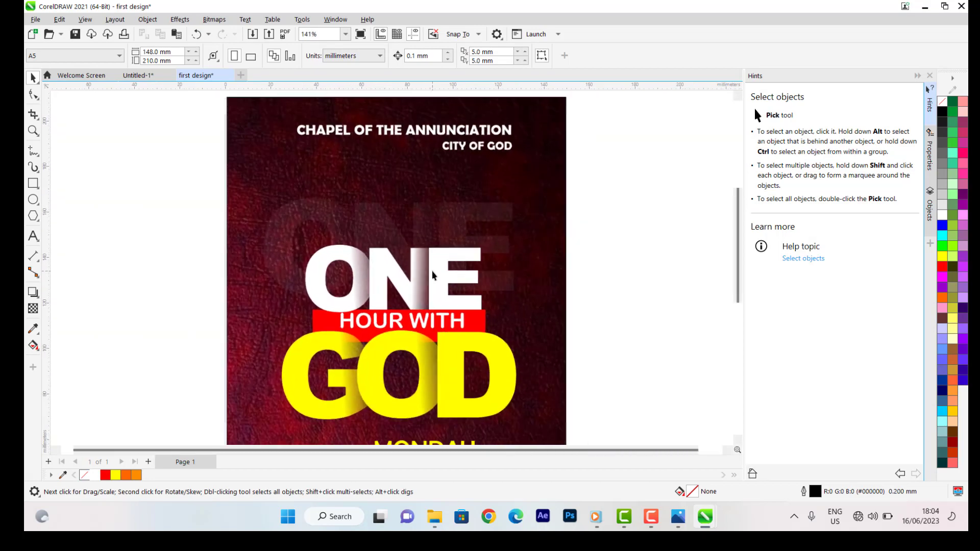
scroll(431, 274, down, 4)
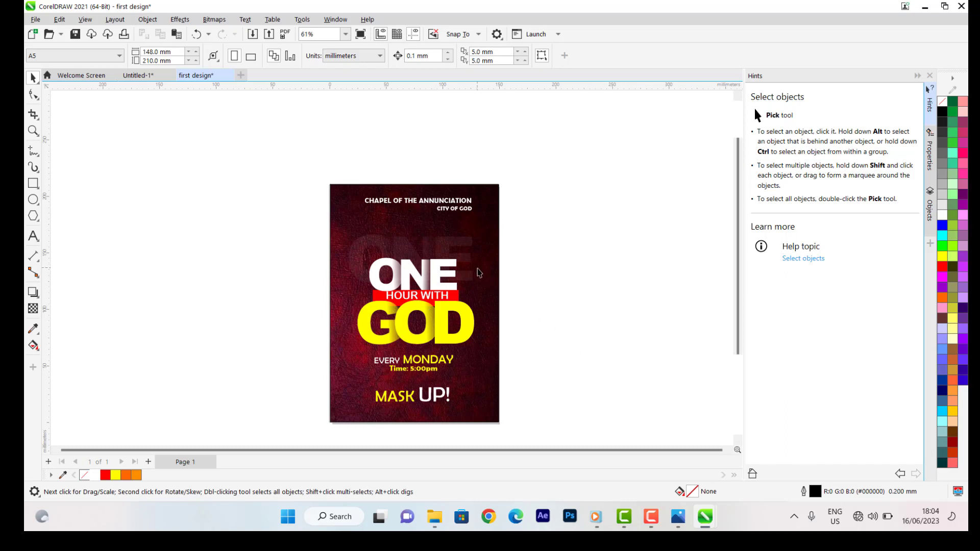
click(493, 240)
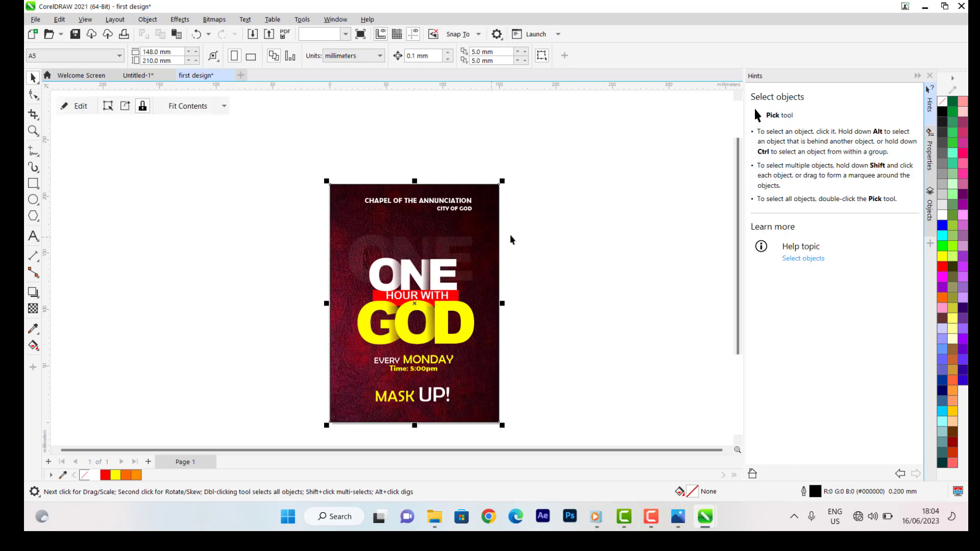
scroll(551, 280, down, 1)
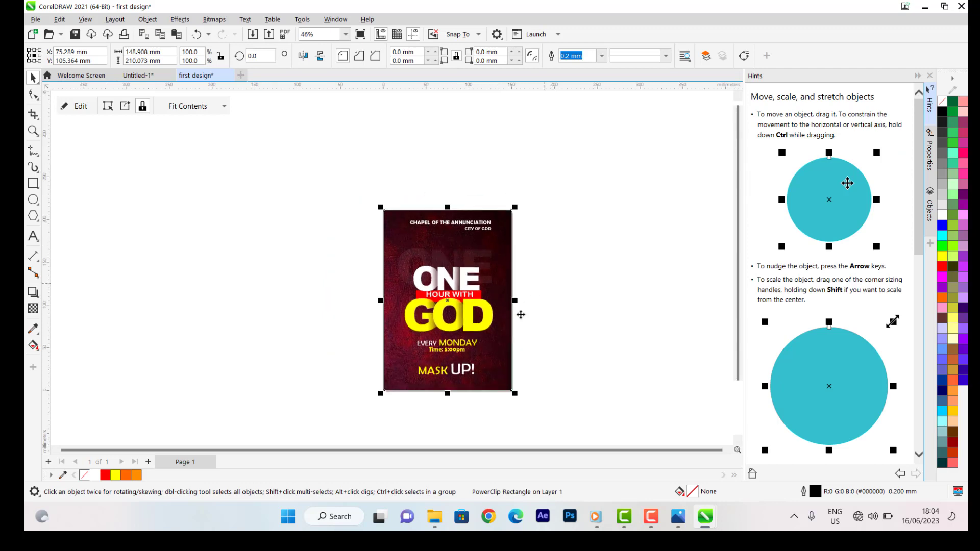
scroll(543, 300, up, 1)
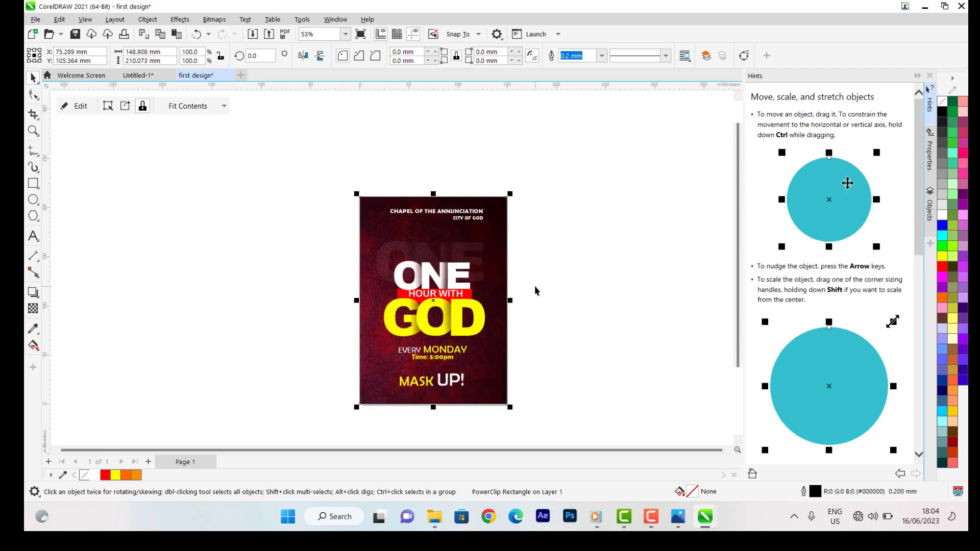